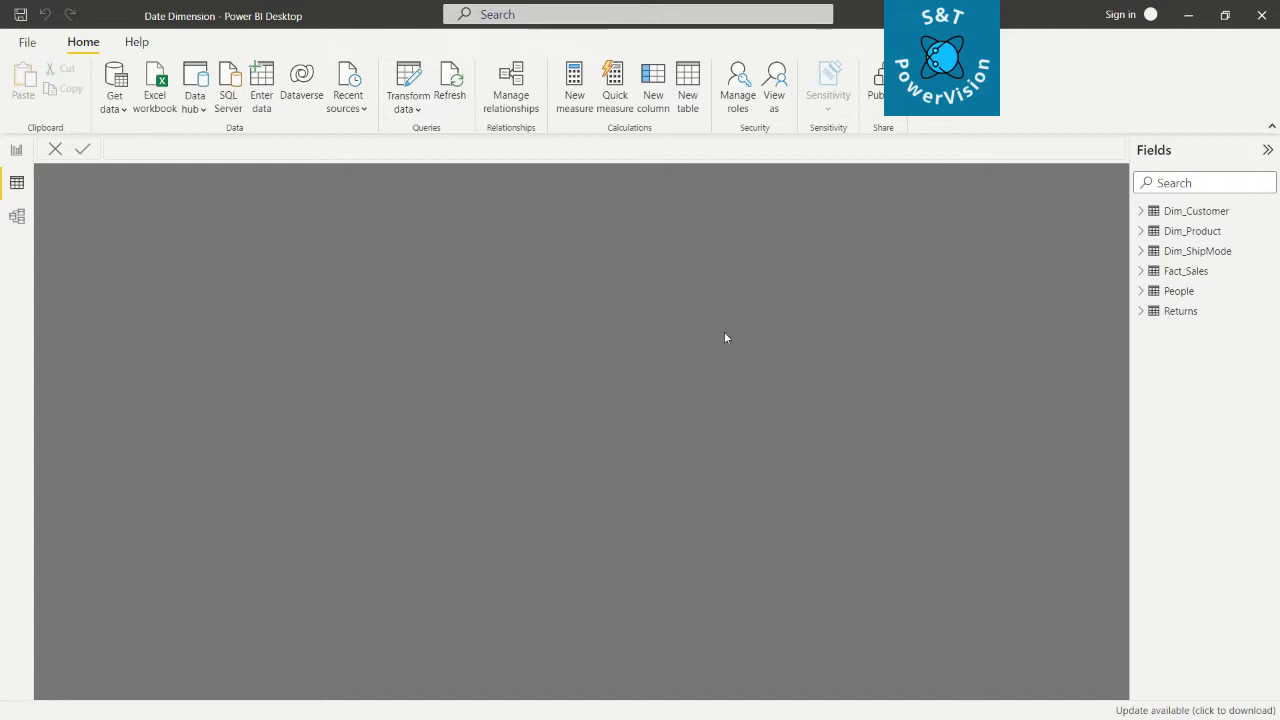
- Create a calculated table with the formula Datetable = CALENDARAUTO()
{"action": "left_click", "coordinate": [688, 97]}
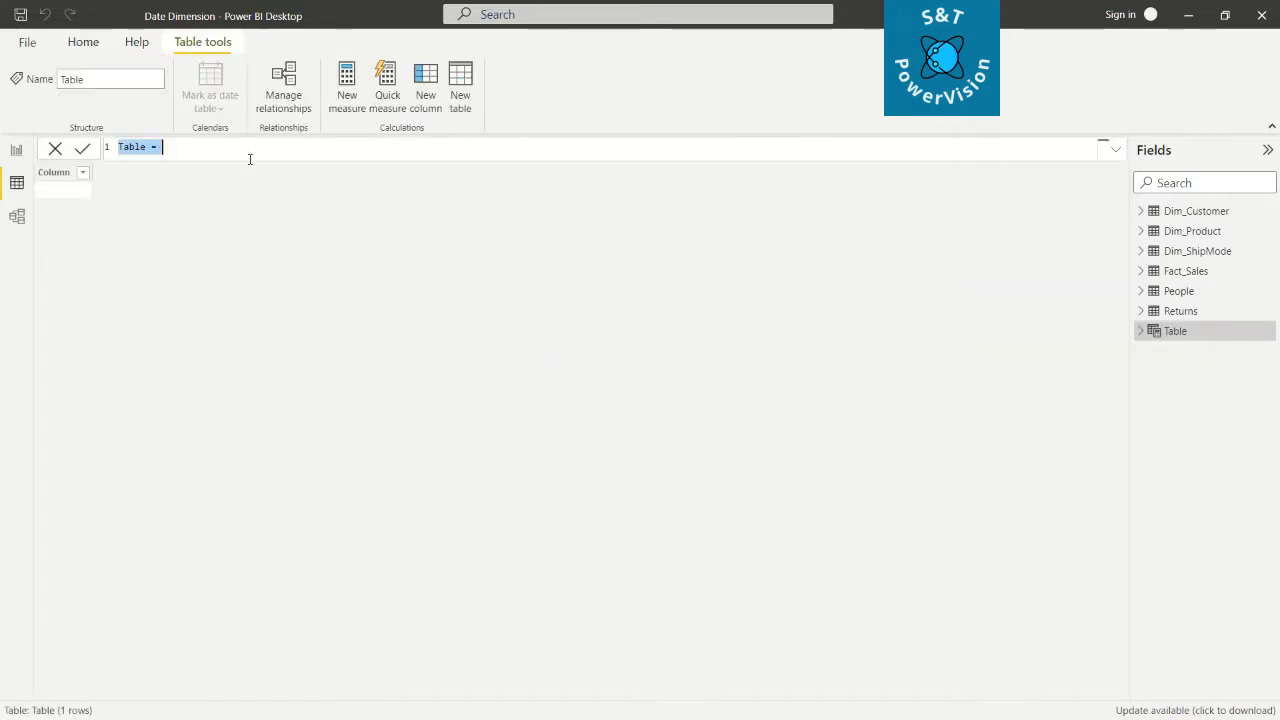
{"action": "type", "text": "Datetabl"}
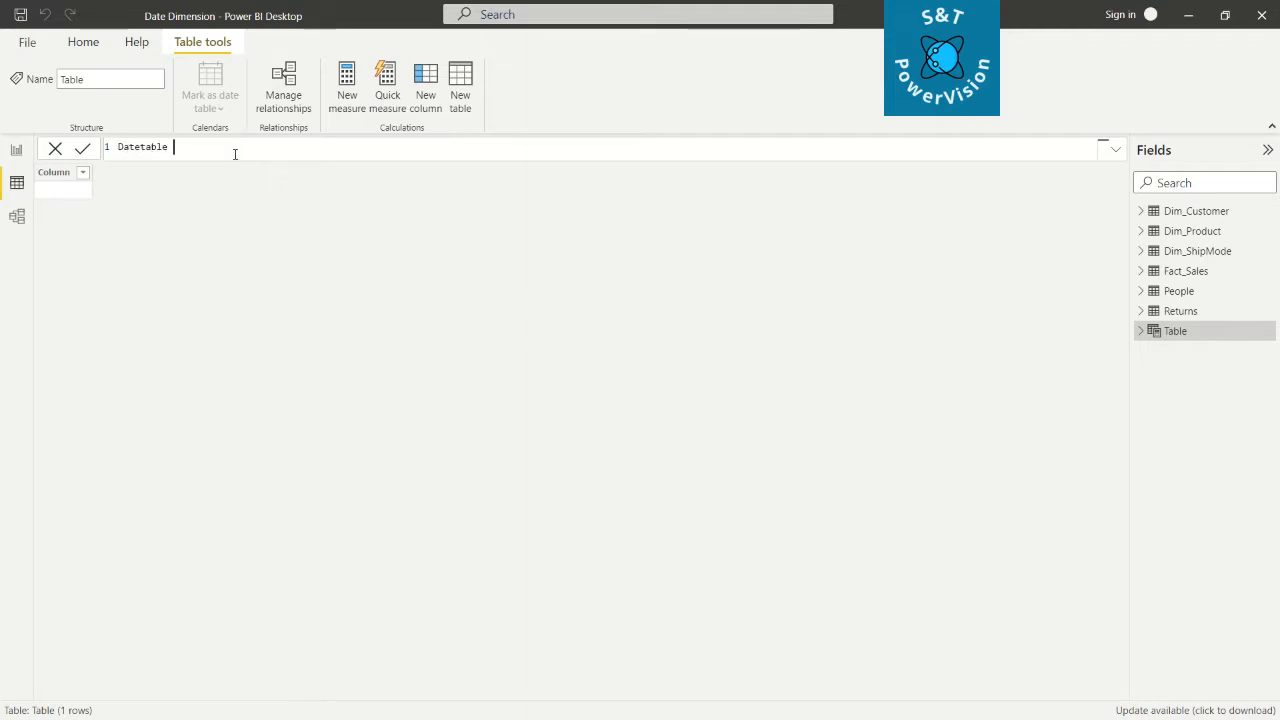
{"action": "type", "text": "e = CALENDAR"}
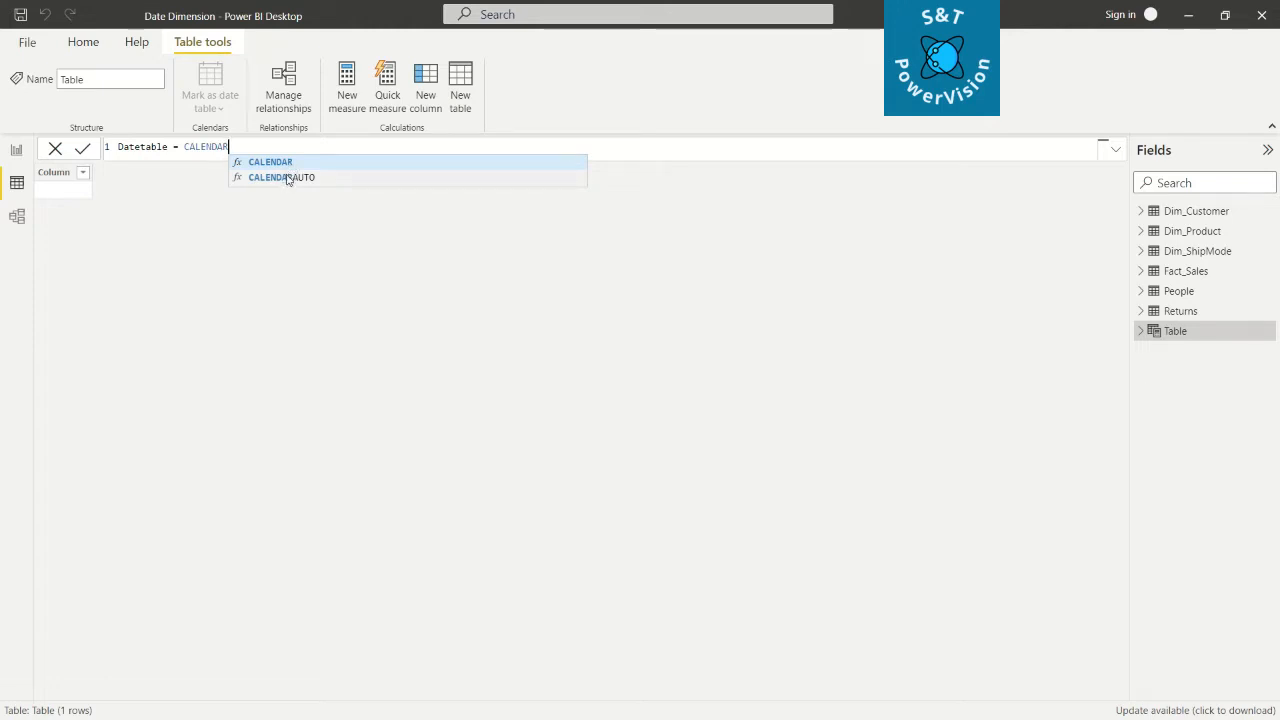
{"action": "left_click", "coordinate": [287, 178]}
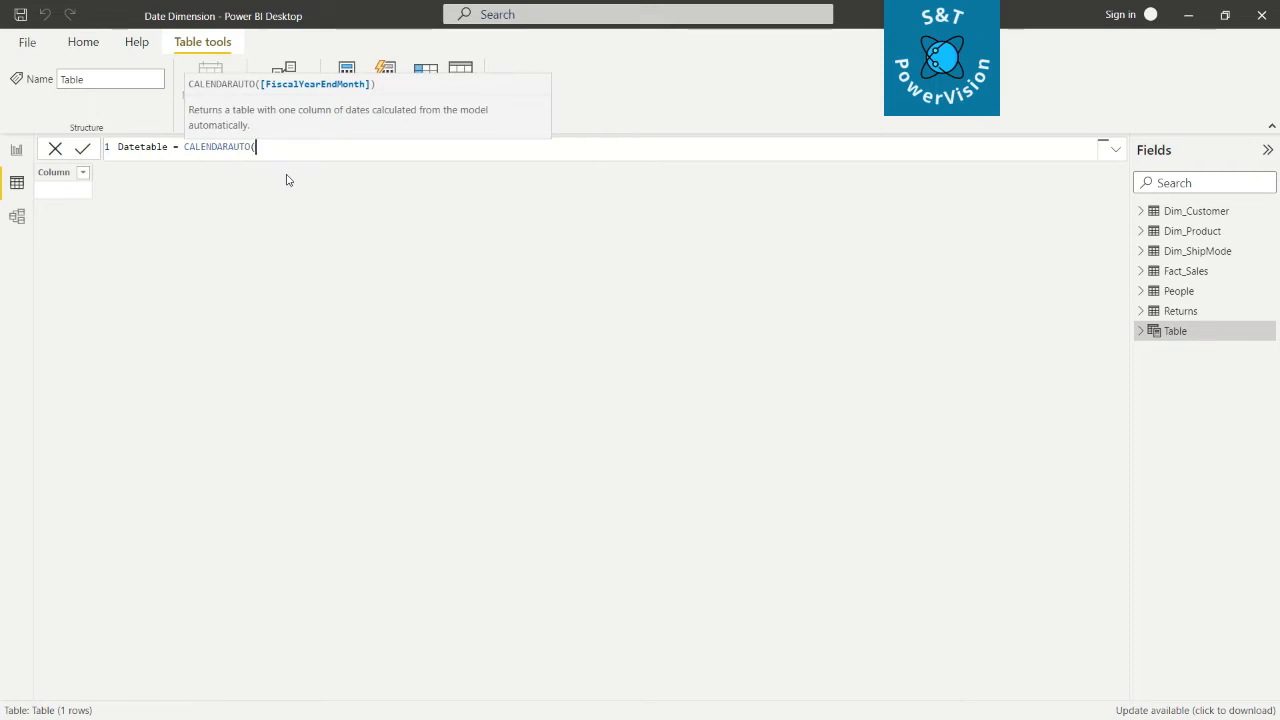
{"action": "type", "text": ")"}
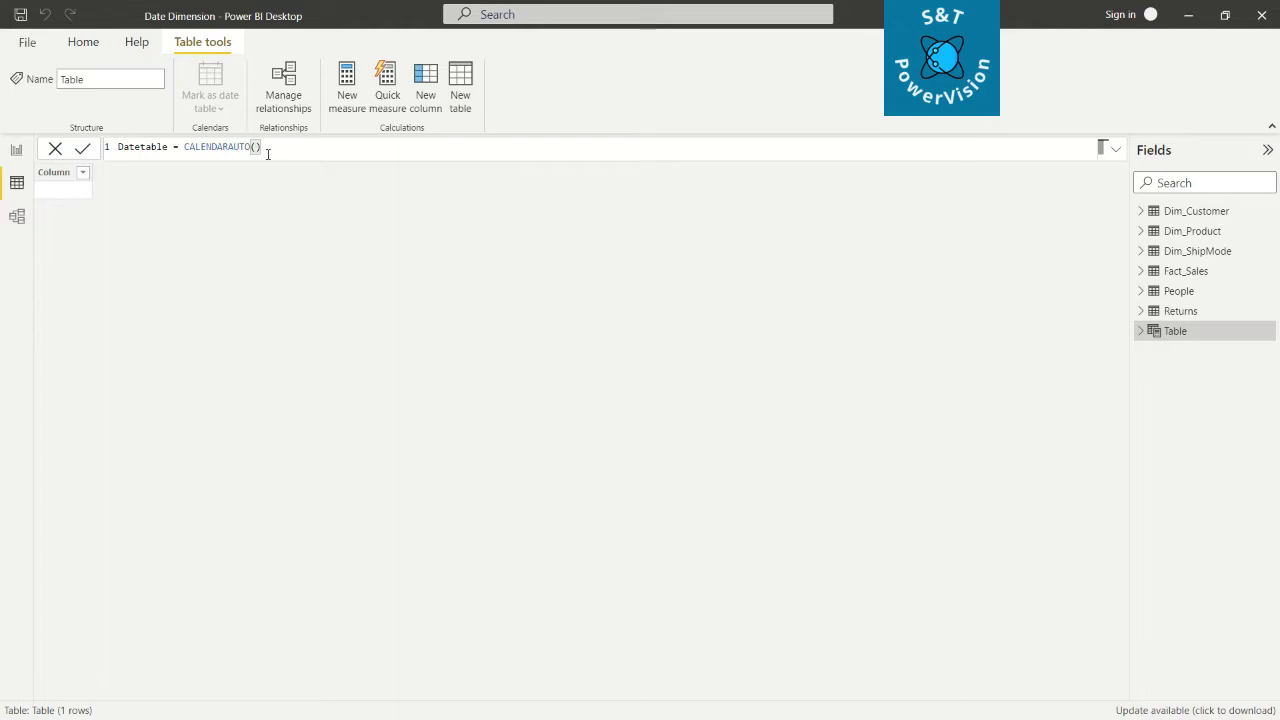
{"action": "key", "text": "Return"}
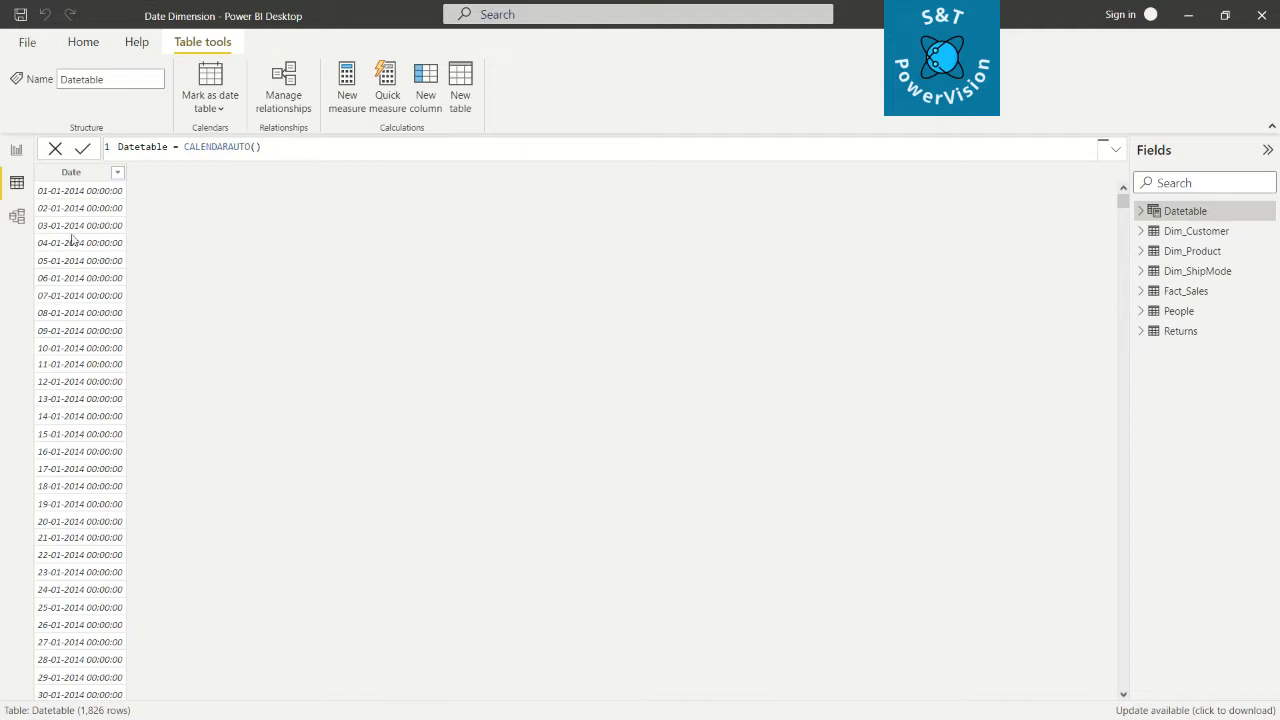
- Set the data type of the Datetable's Date column to Date
{"action": "left_click", "coordinate": [71, 175]}
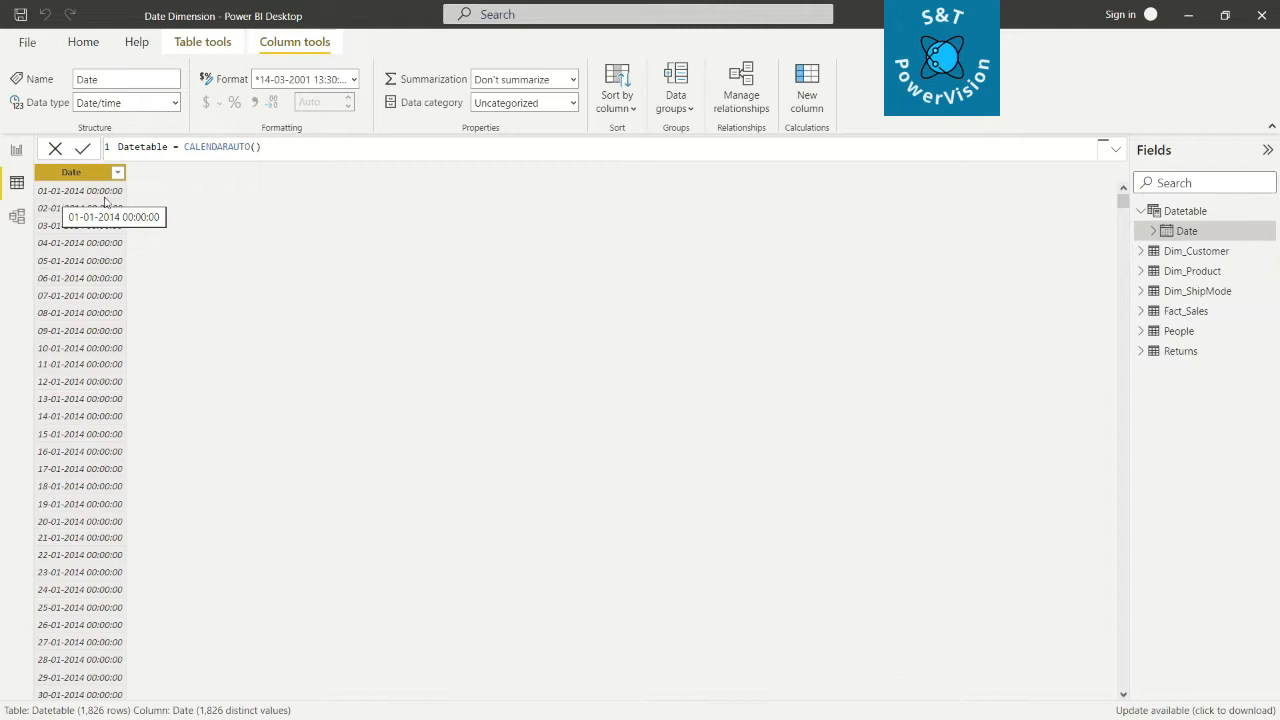
{"action": "left_click", "coordinate": [176, 103]}
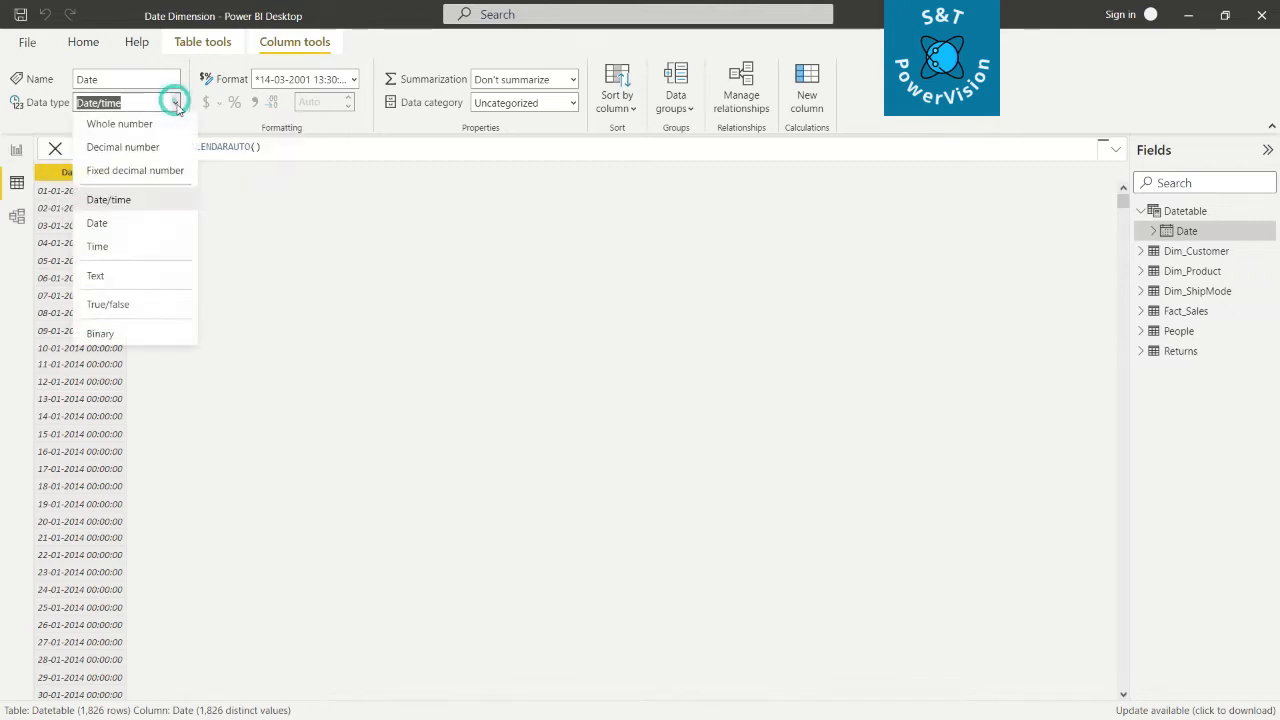
{"action": "left_click", "coordinate": [107, 226]}
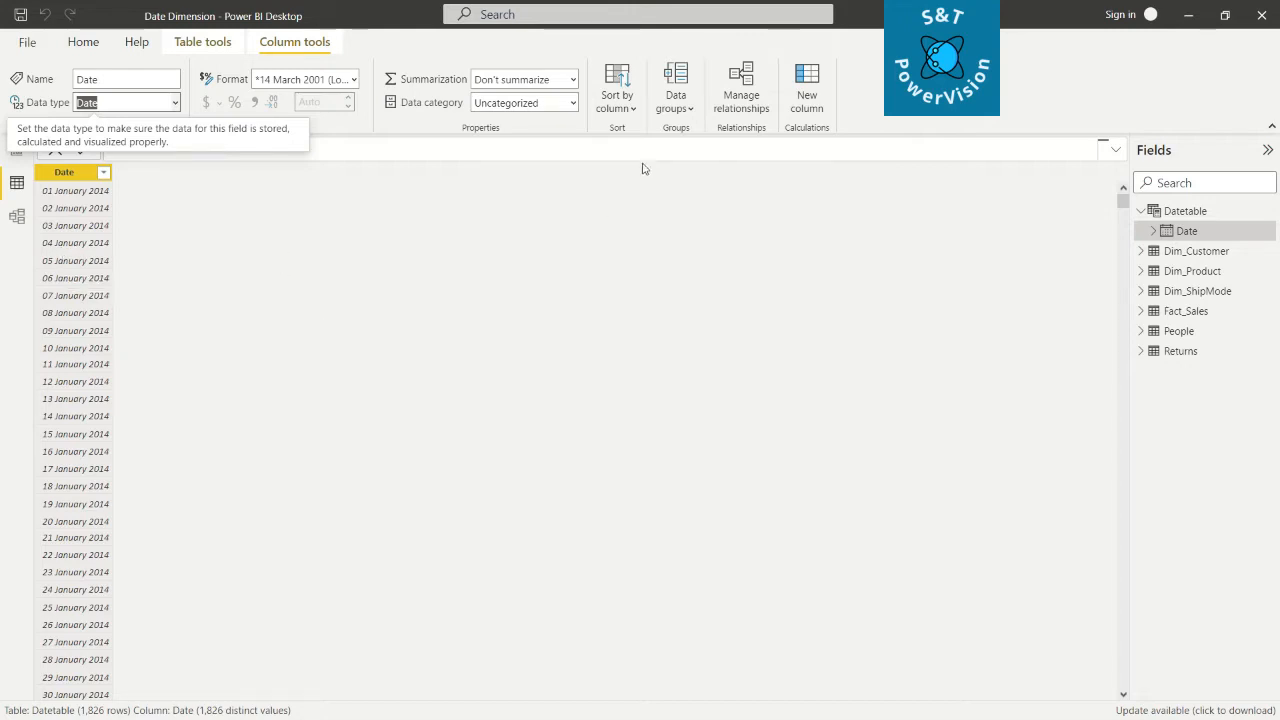
- Add a calculated column to Datetable with the formula Dayname = FORMAT(Datetable[Date],"dd")
{"action": "left_click", "coordinate": [802, 88]}
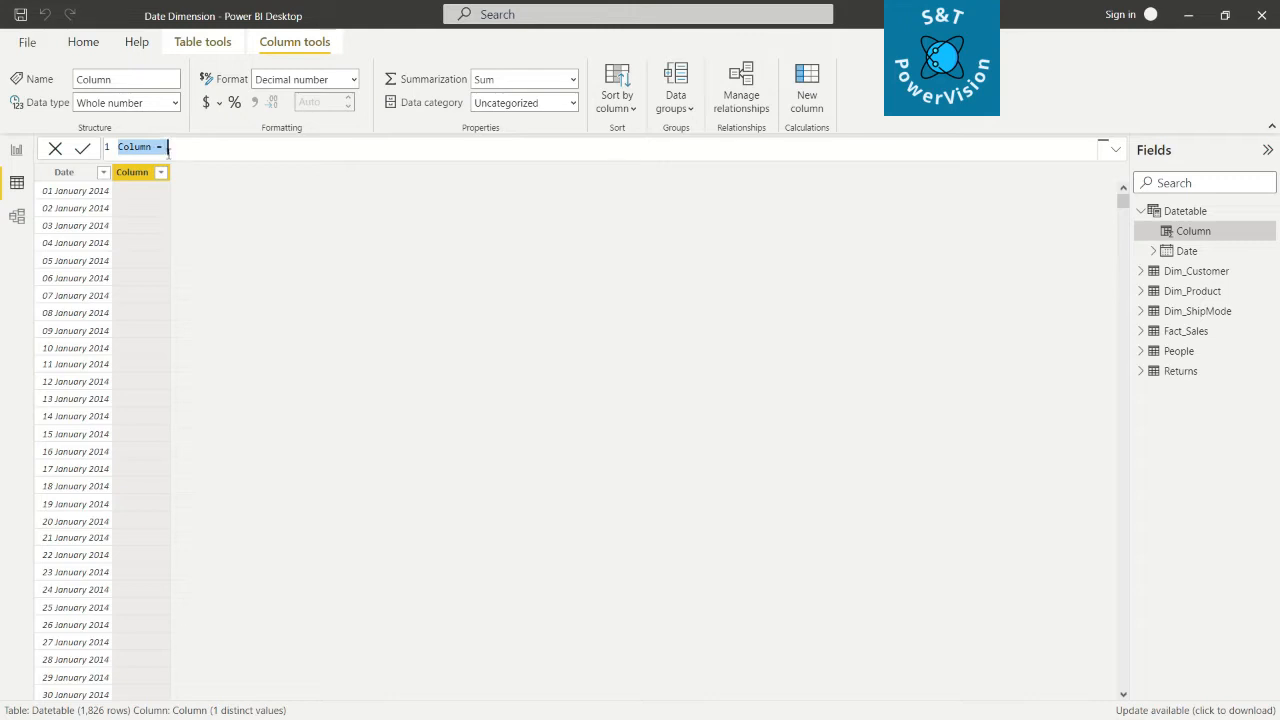
{"action": "type", "text": "Dayname = Fo"}
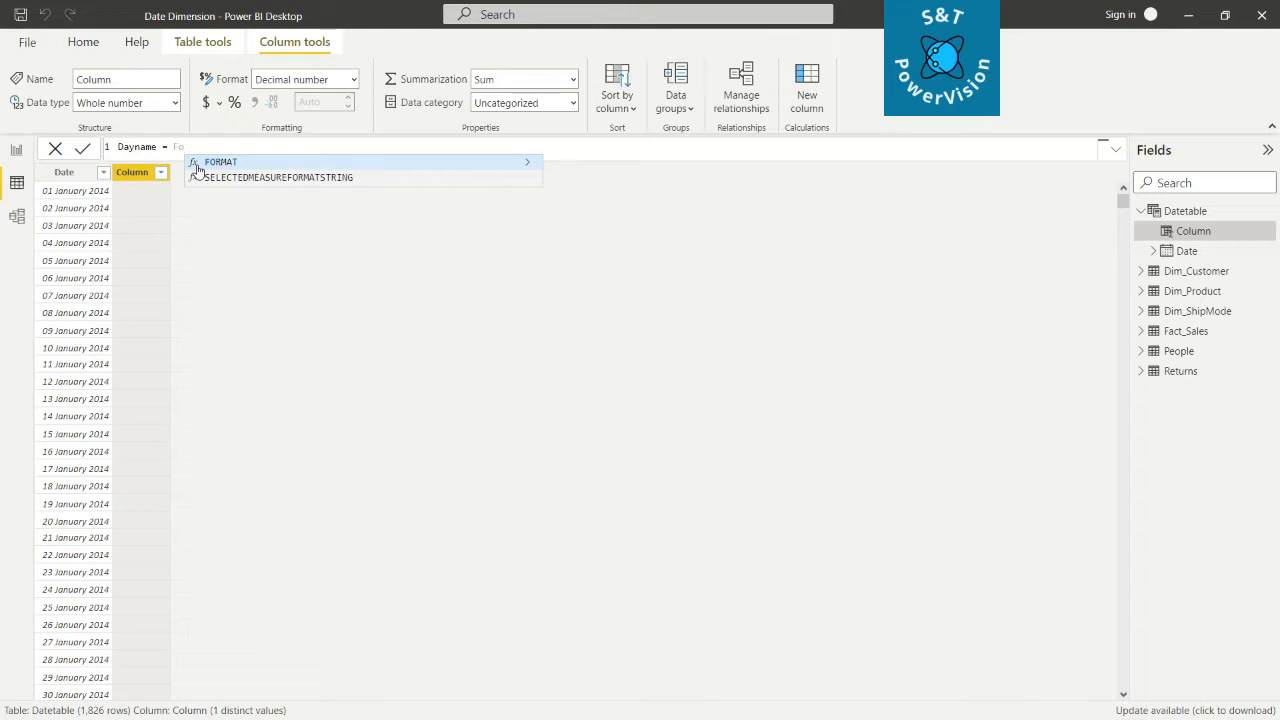
{"action": "left_click", "coordinate": [262, 164]}
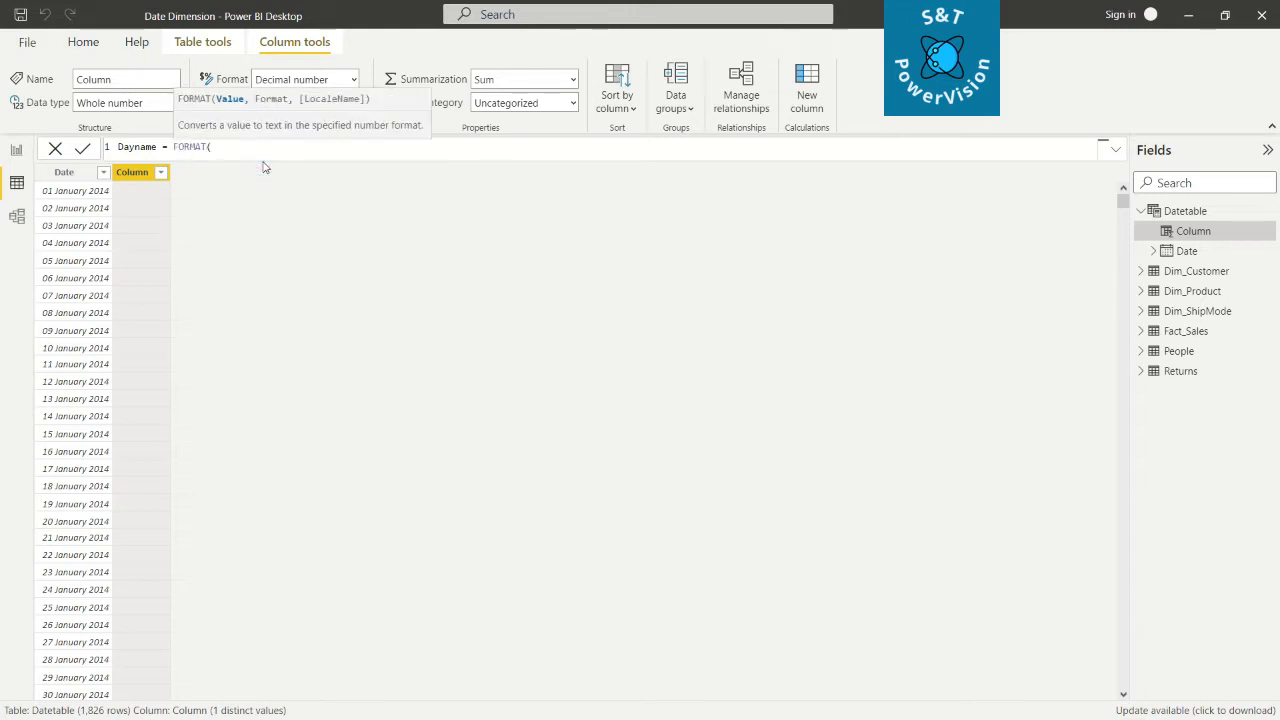
{"action": "type", "text": "Date"}
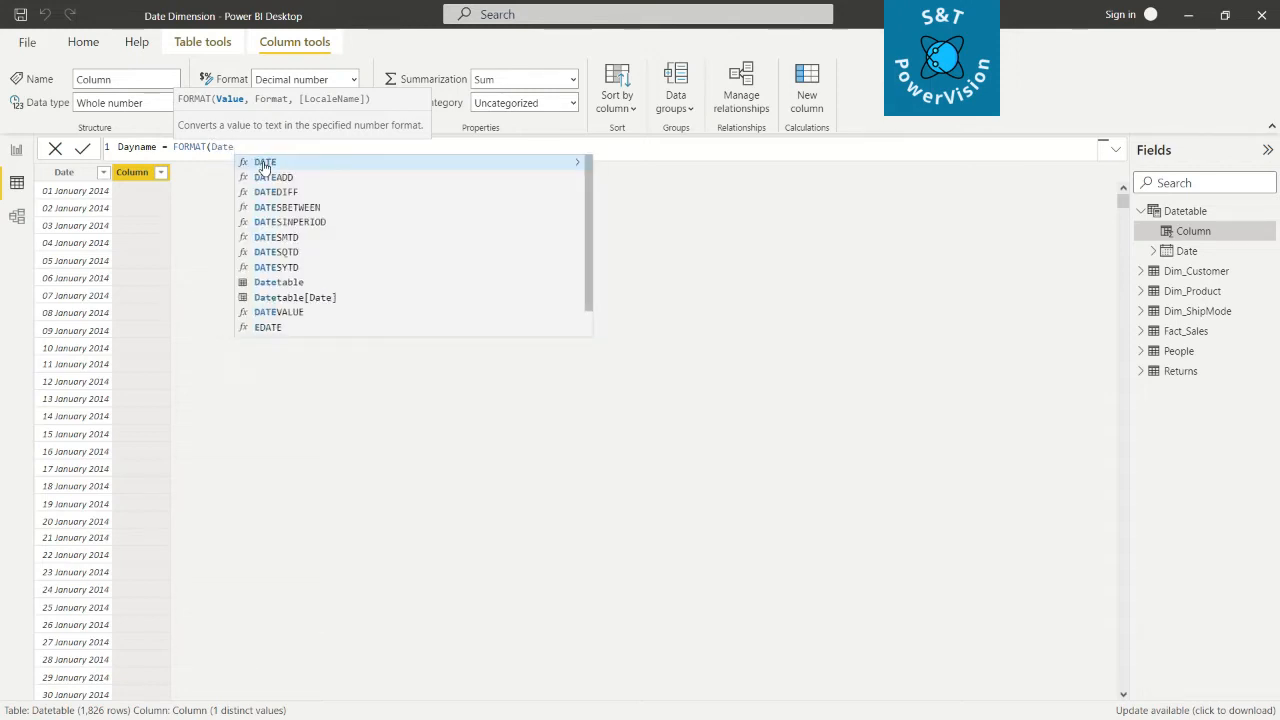
{"action": "type", "text": "tabl"}
{"action": "left_click", "coordinate": [263, 166]}
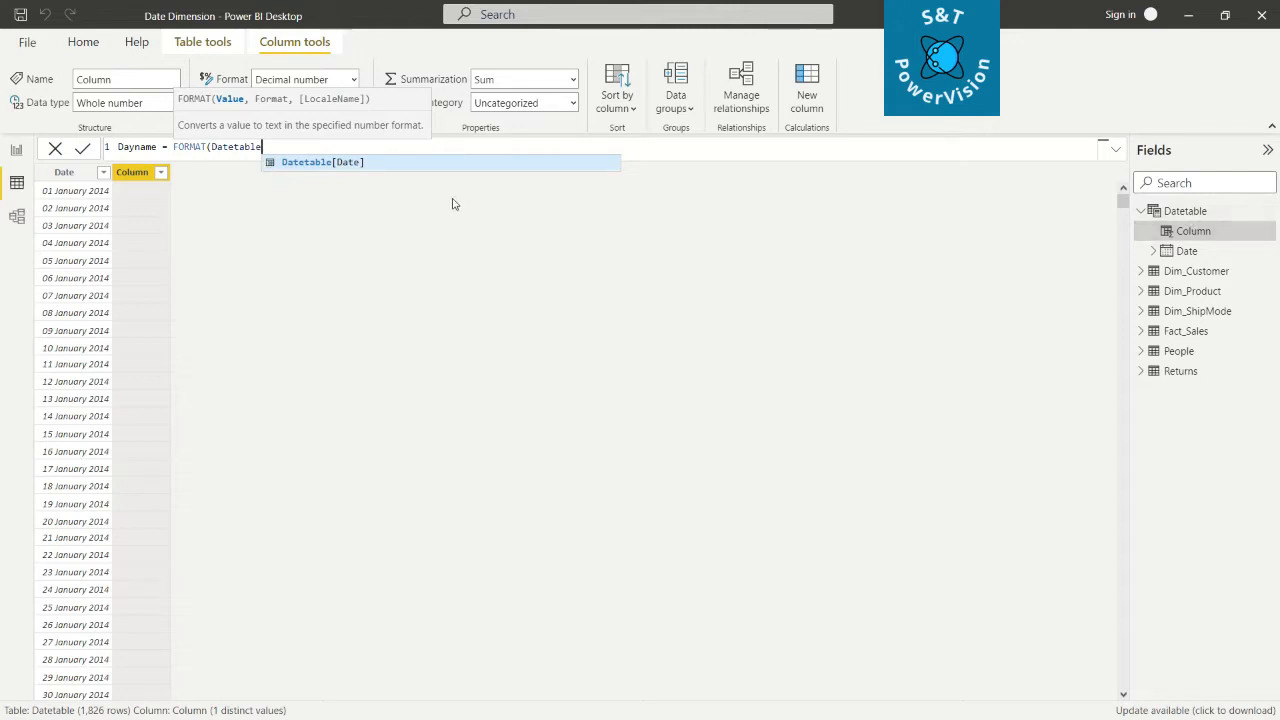
{"action": "type", "text": "["}
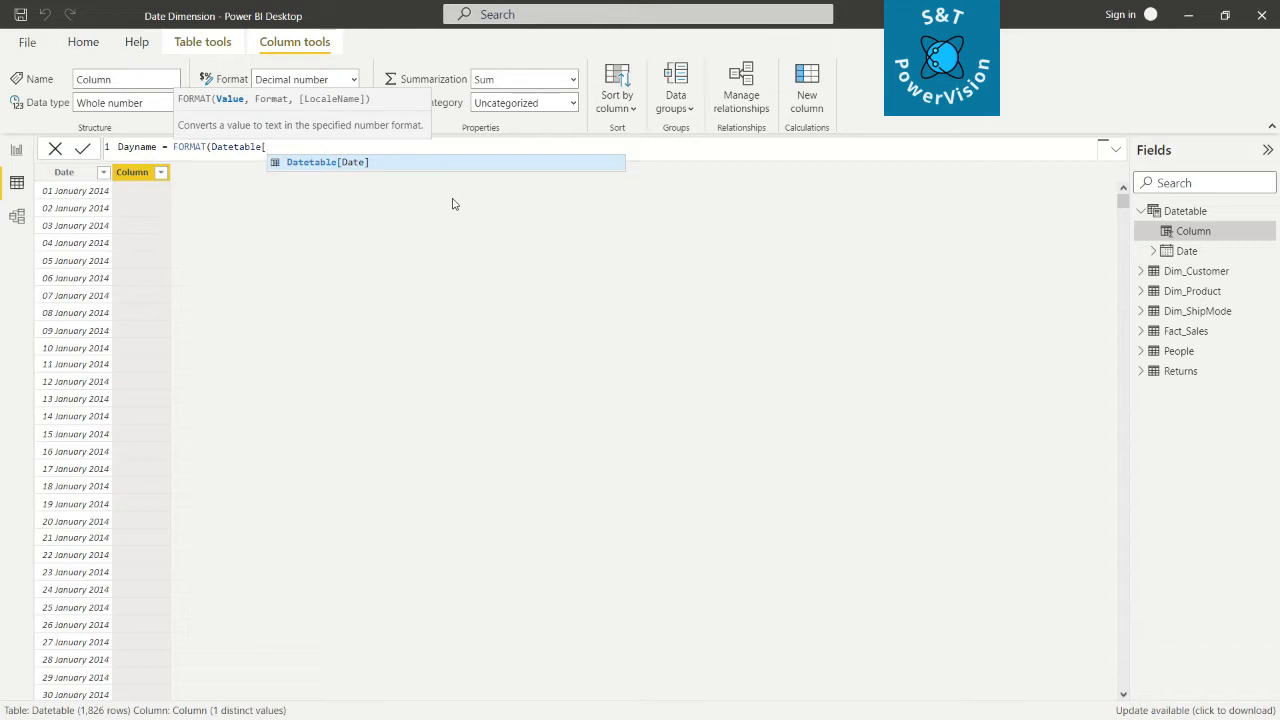
{"action": "type", "text": "Date"}
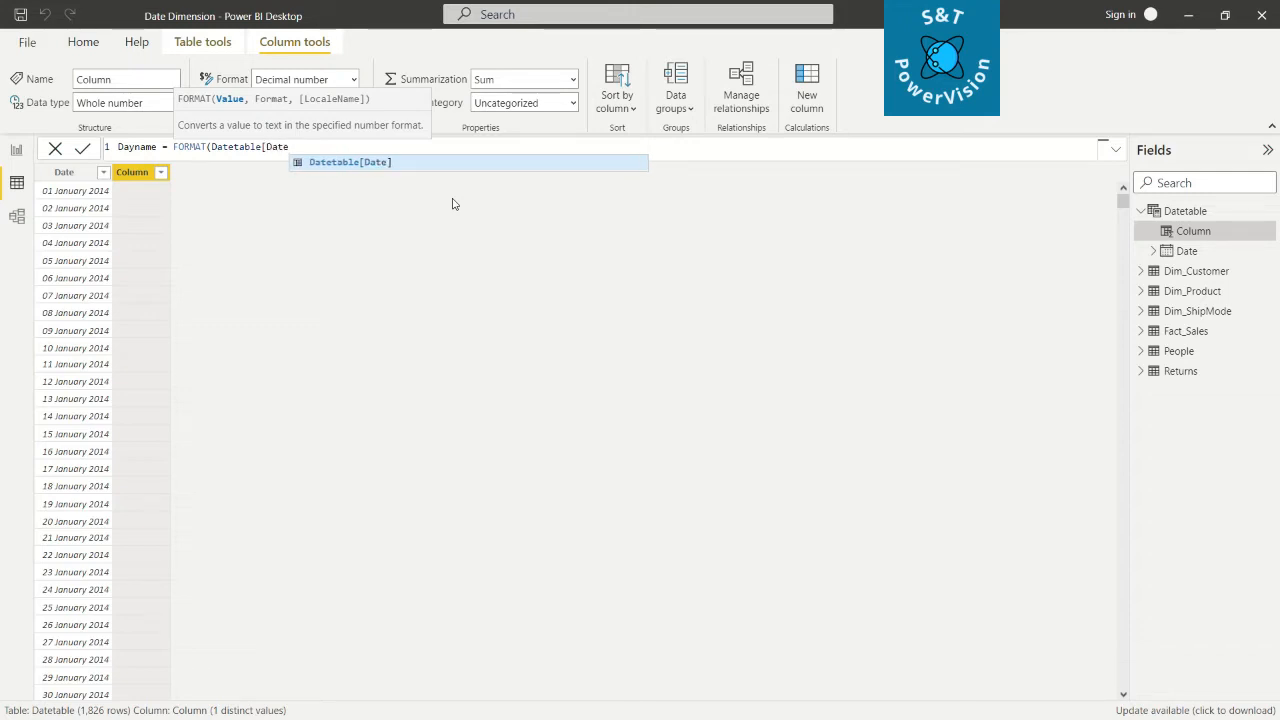
{"action": "type", "text": "]"}
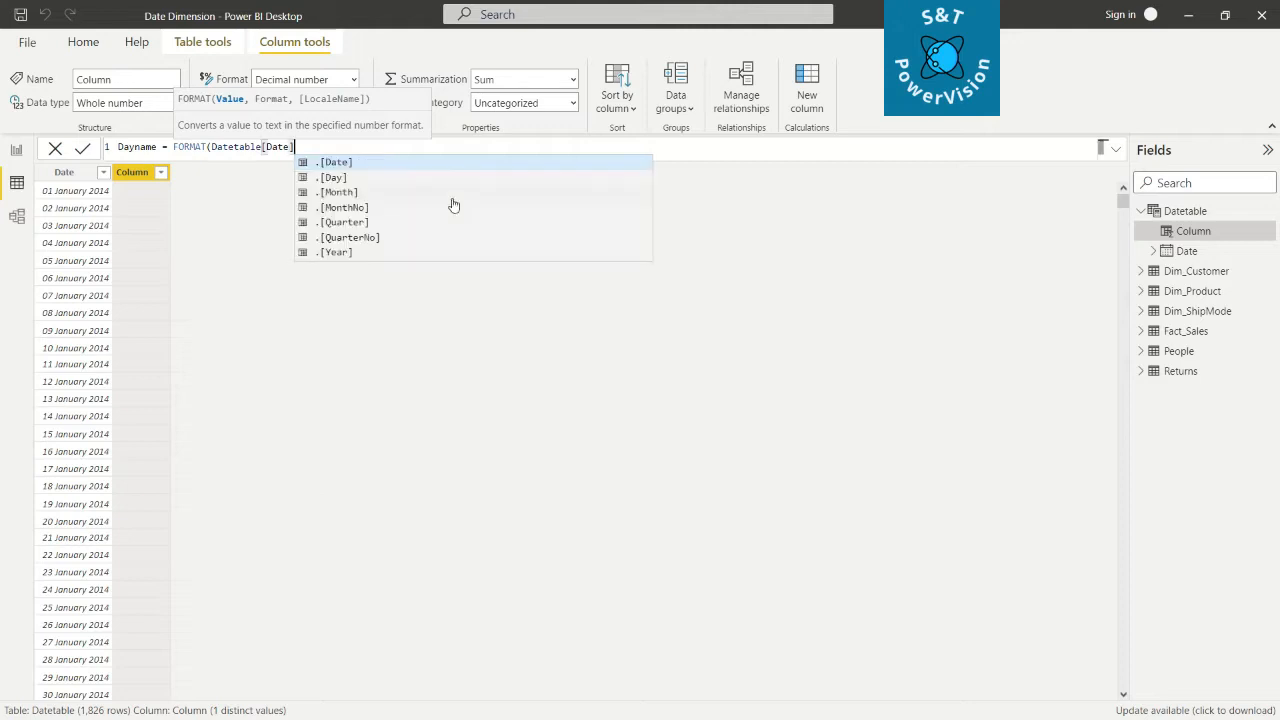
{"action": "type", "text": ","}
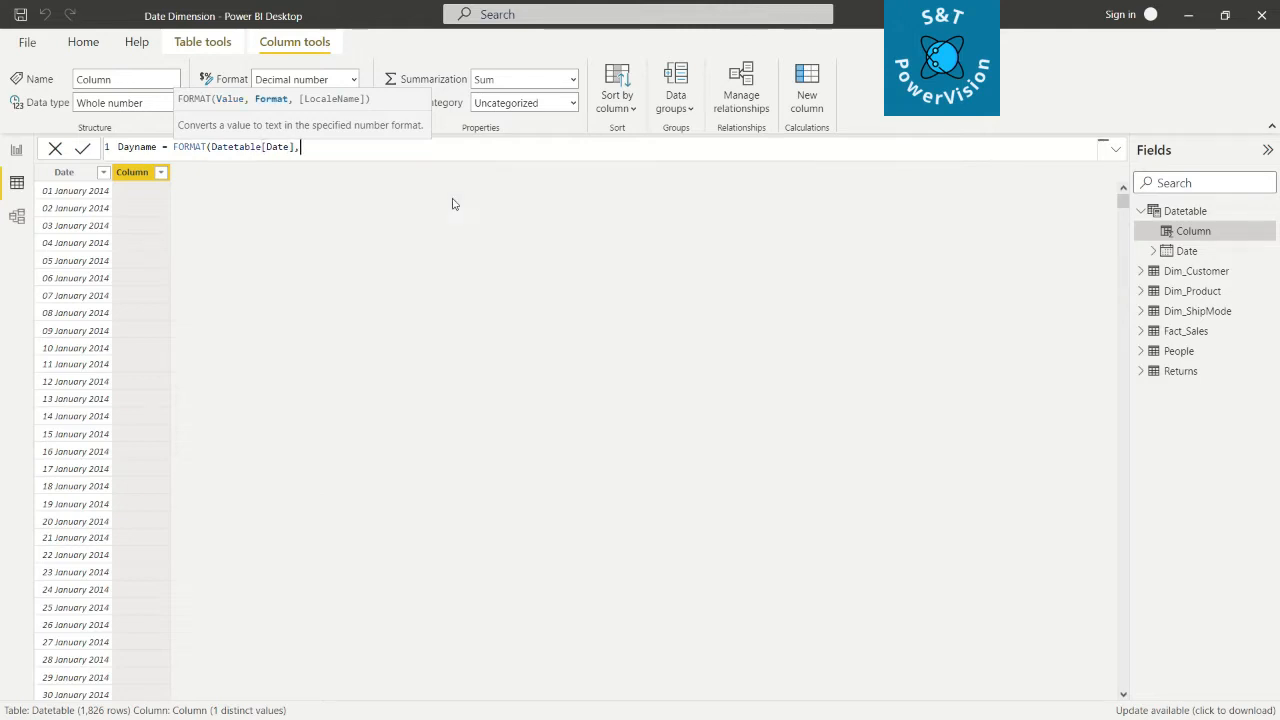
{"action": "type", "text": "\"dd\""}
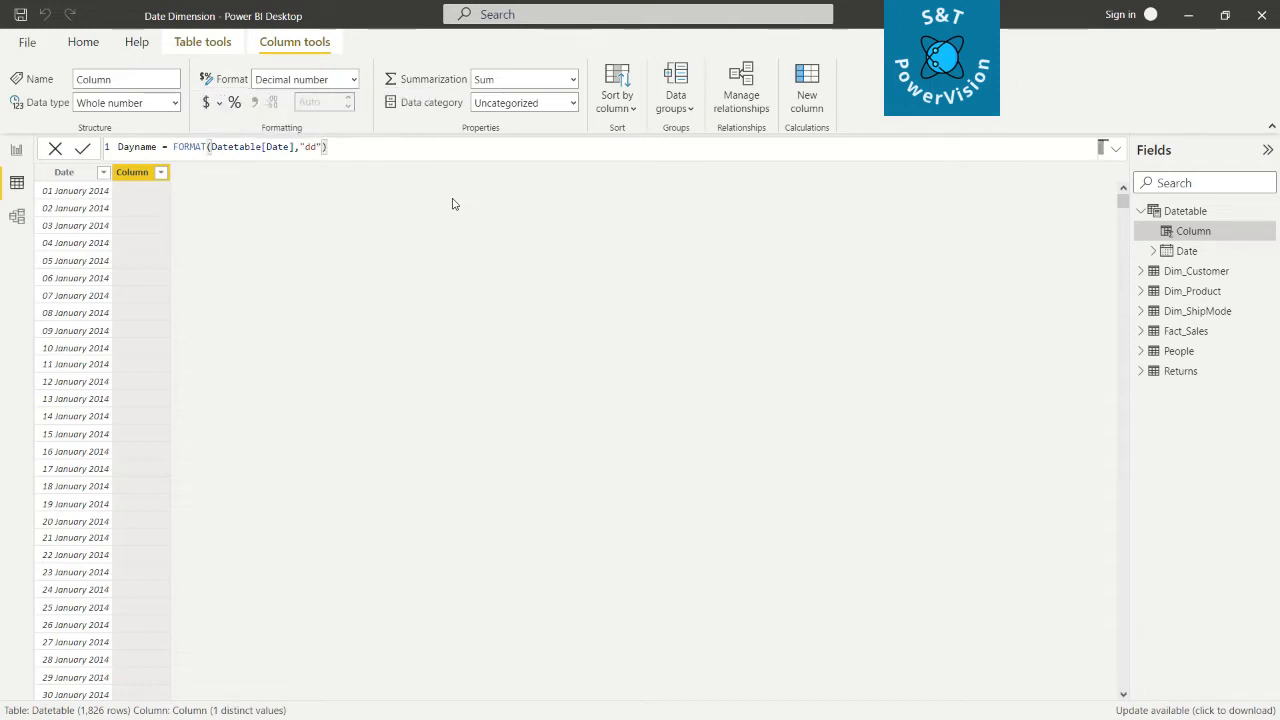
{"action": "key", "text": "Return"}
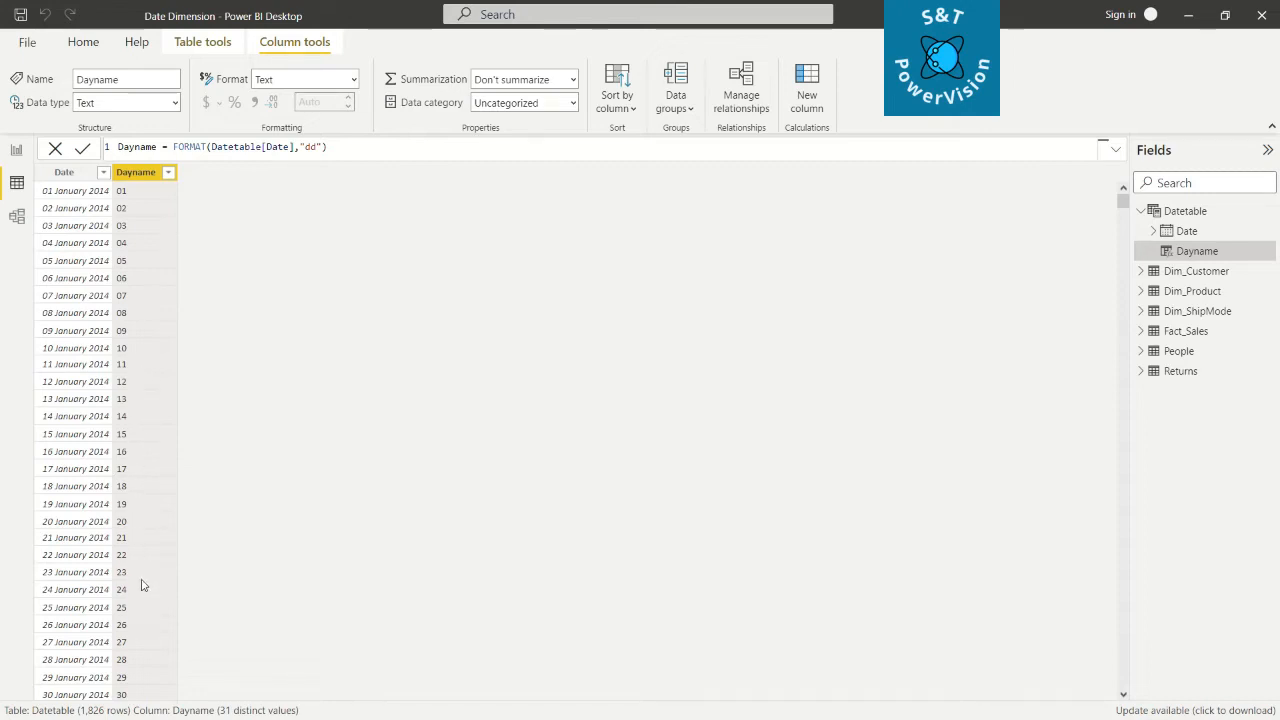
- Review the Dayname values and change the format string in the column's formula to "ddd"
{"action": "scroll", "coordinate": [136, 653], "scroll_direction": "down", "scroll_amount": 4}
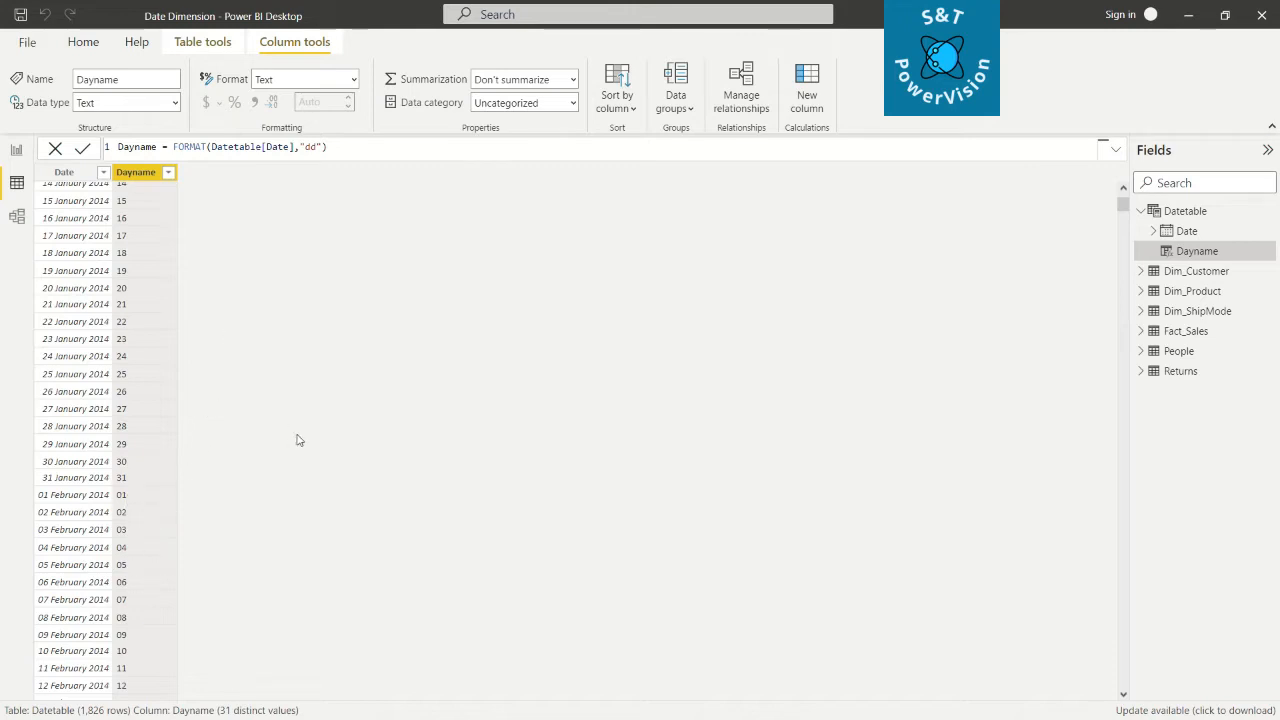
{"action": "scroll", "coordinate": [312, 400], "scroll_direction": "up", "scroll_amount": 5}
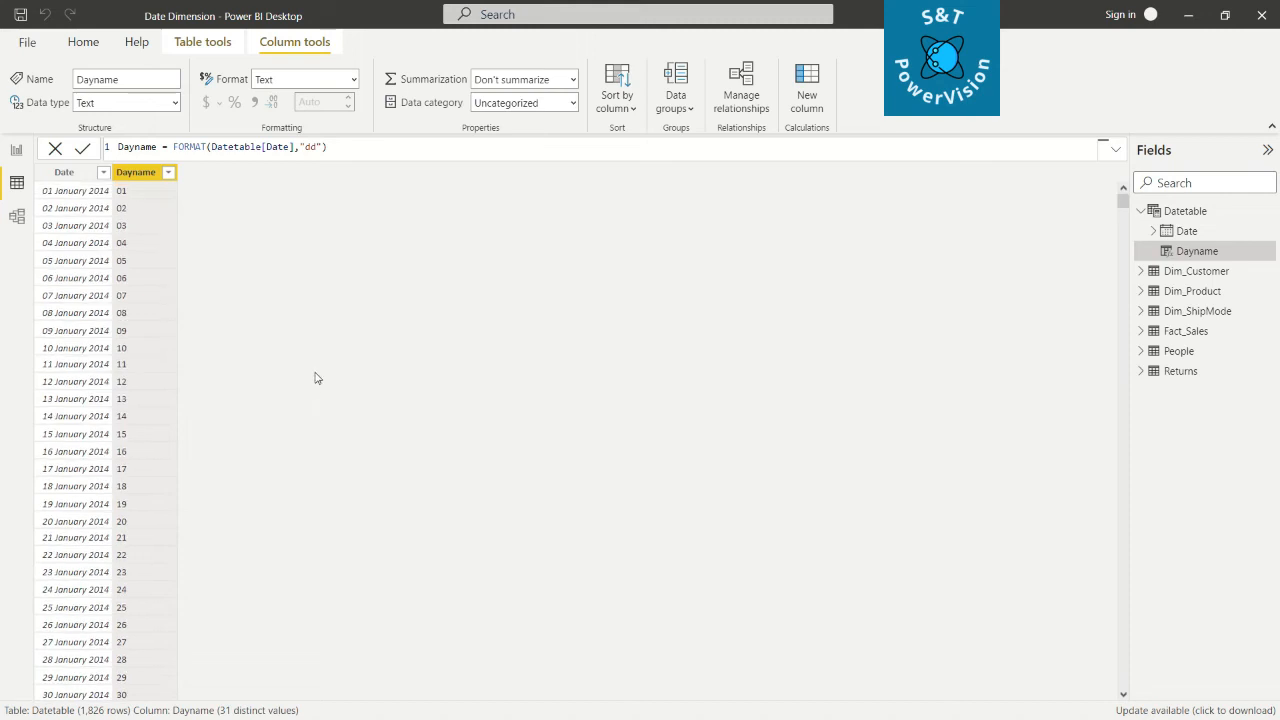
{"action": "left_click", "coordinate": [312, 147]}
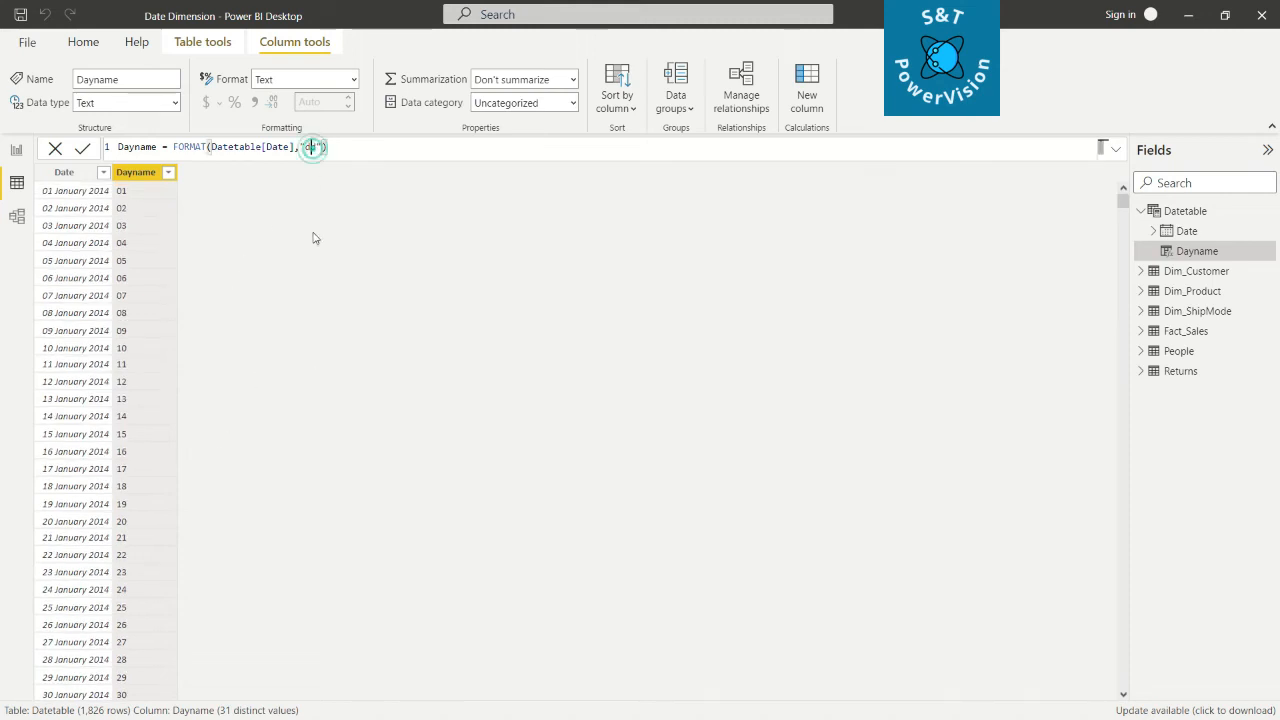
{"action": "type", "text": "d"}
{"action": "key", "text": "Return"}
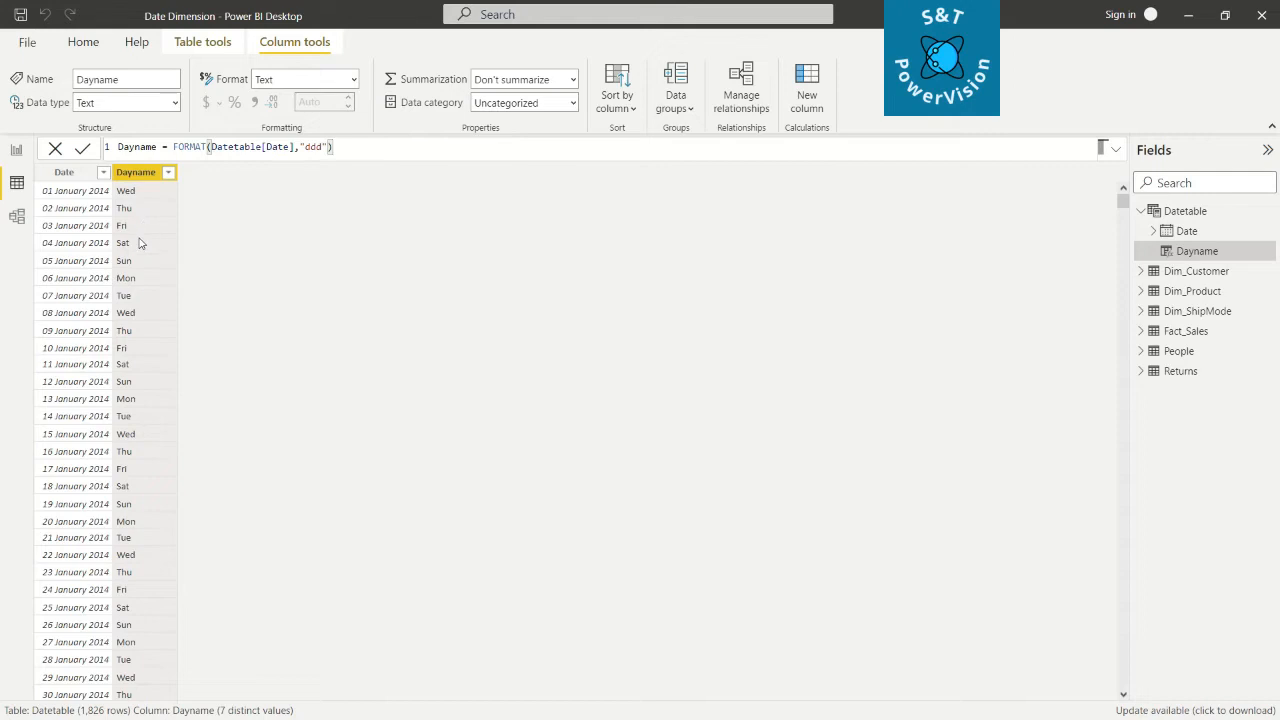
- Try the format string "dddd" in the Dayname formula and restore it to "ddd"
{"action": "left_click", "coordinate": [320, 147]}
{"action": "type", "text": "d"}
{"action": "key", "text": "Return"}
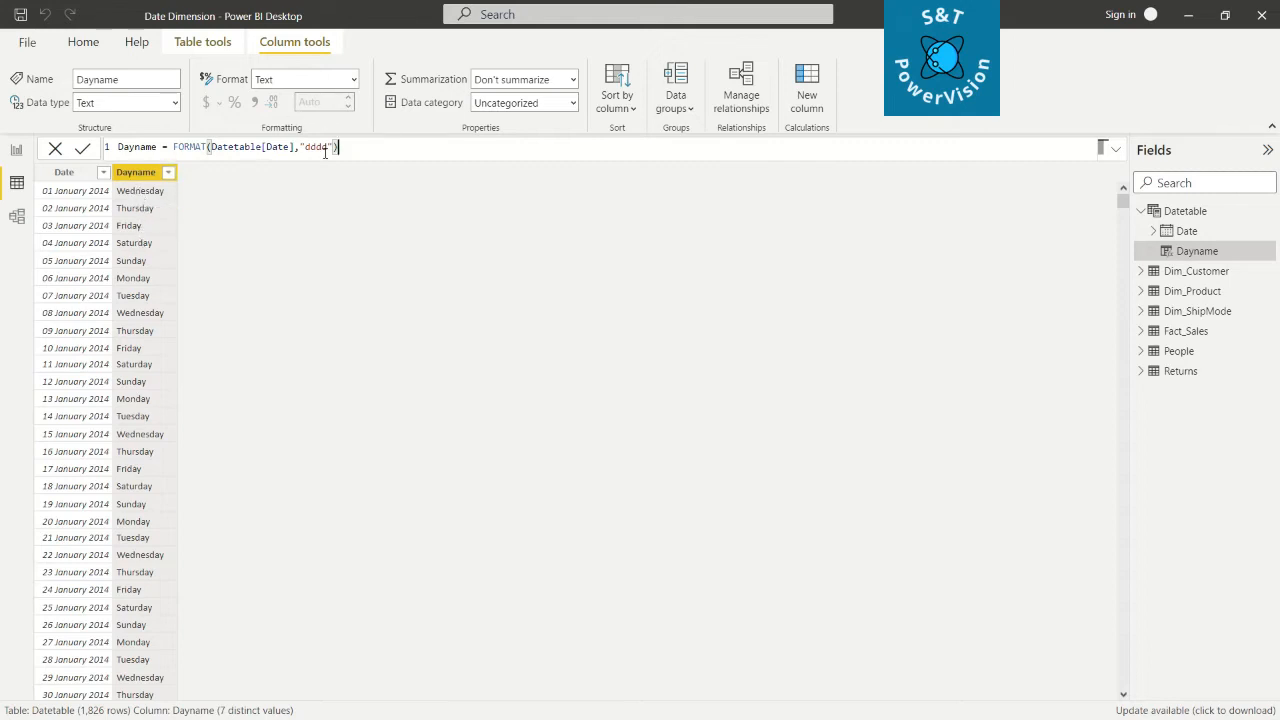
{"action": "left_click", "coordinate": [327, 147]}
{"action": "key", "text": "BackSpace"}
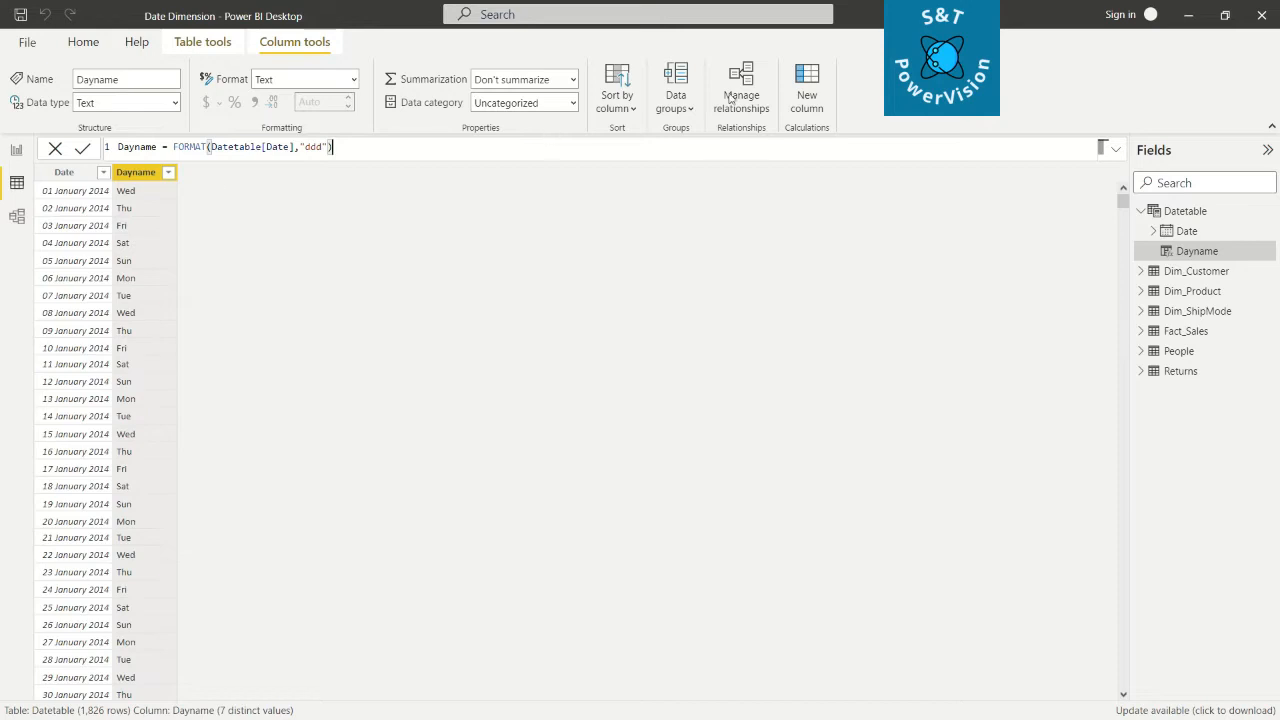
- Add a calculated column to Datetable with the formula DateMonth = FORMAT(Datetable[Date],"dd-mmm")
{"action": "left_click", "coordinate": [800, 88]}
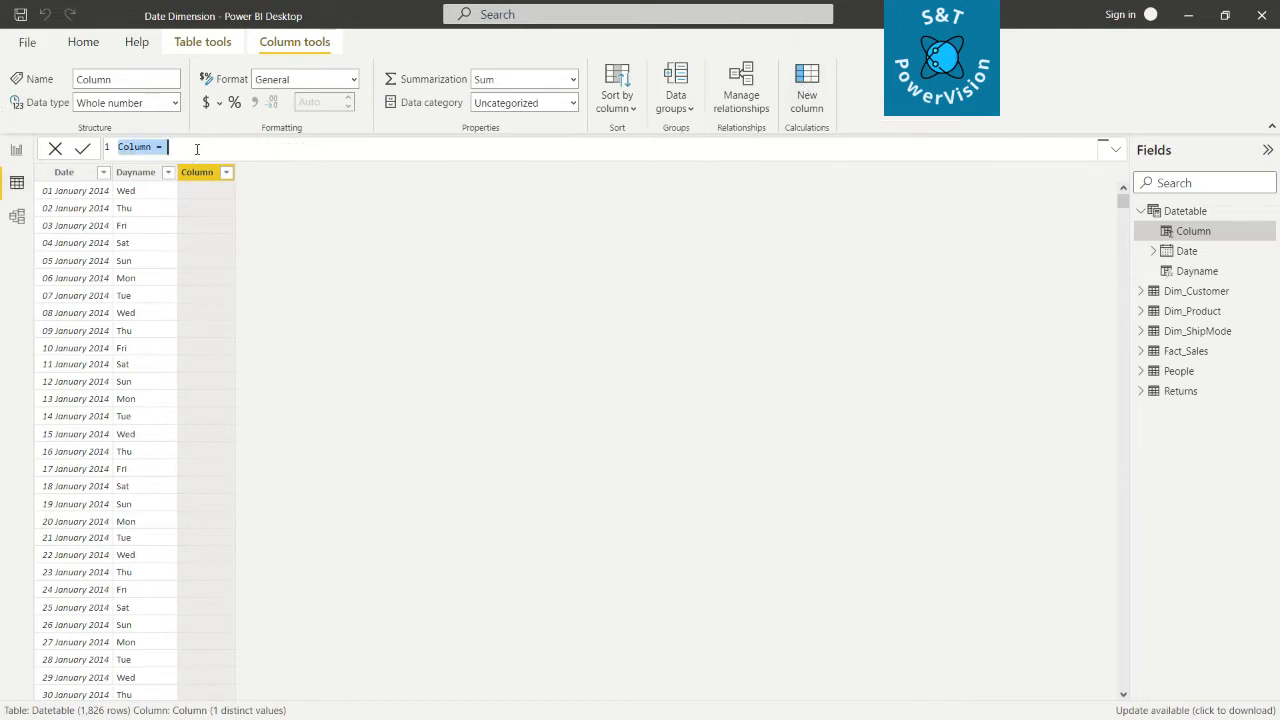
{"action": "key", "text": "BackSpace"}
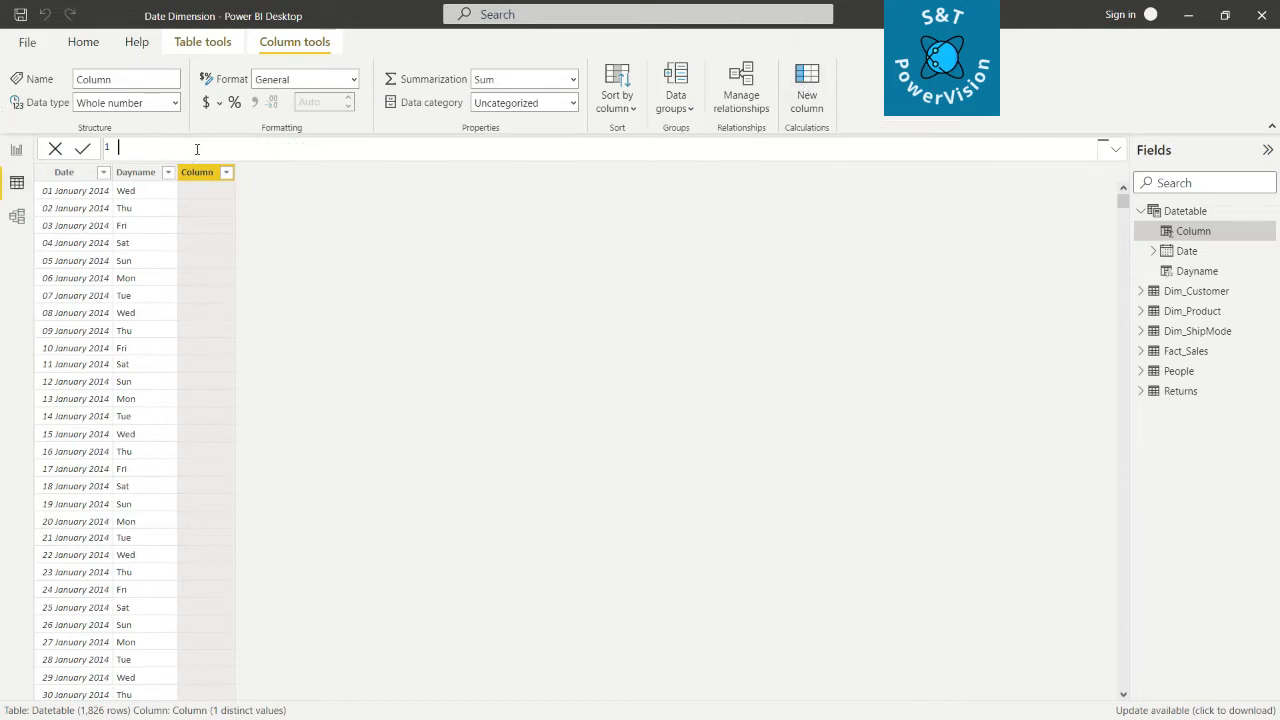
{"action": "type", "text": "DateMonth = Format"}
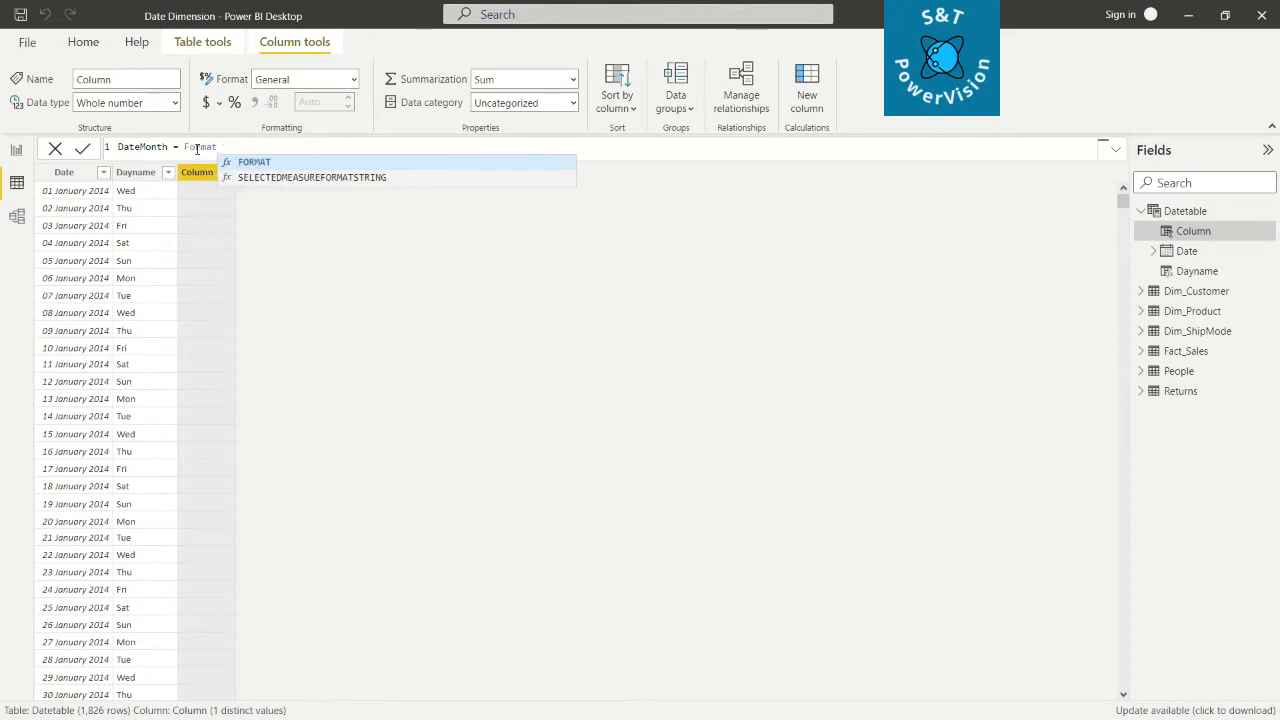
{"action": "left_click", "coordinate": [247, 161]}
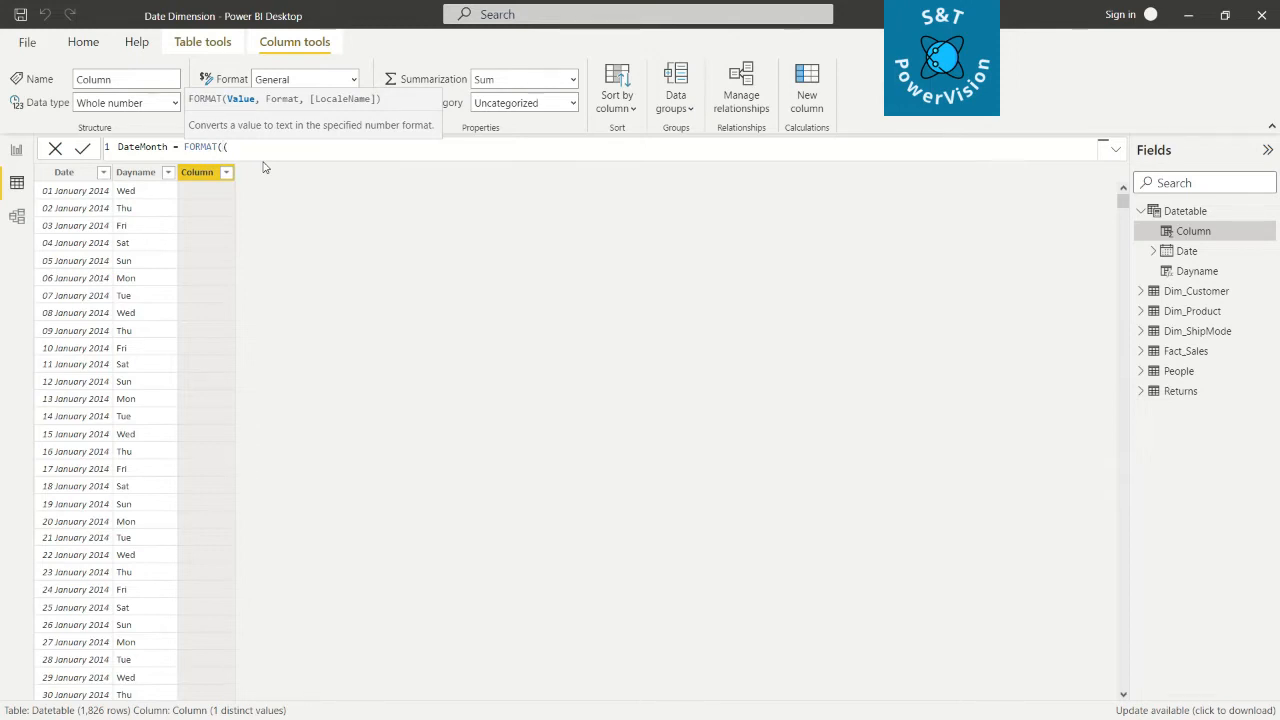
{"action": "type", "text": "Date"}
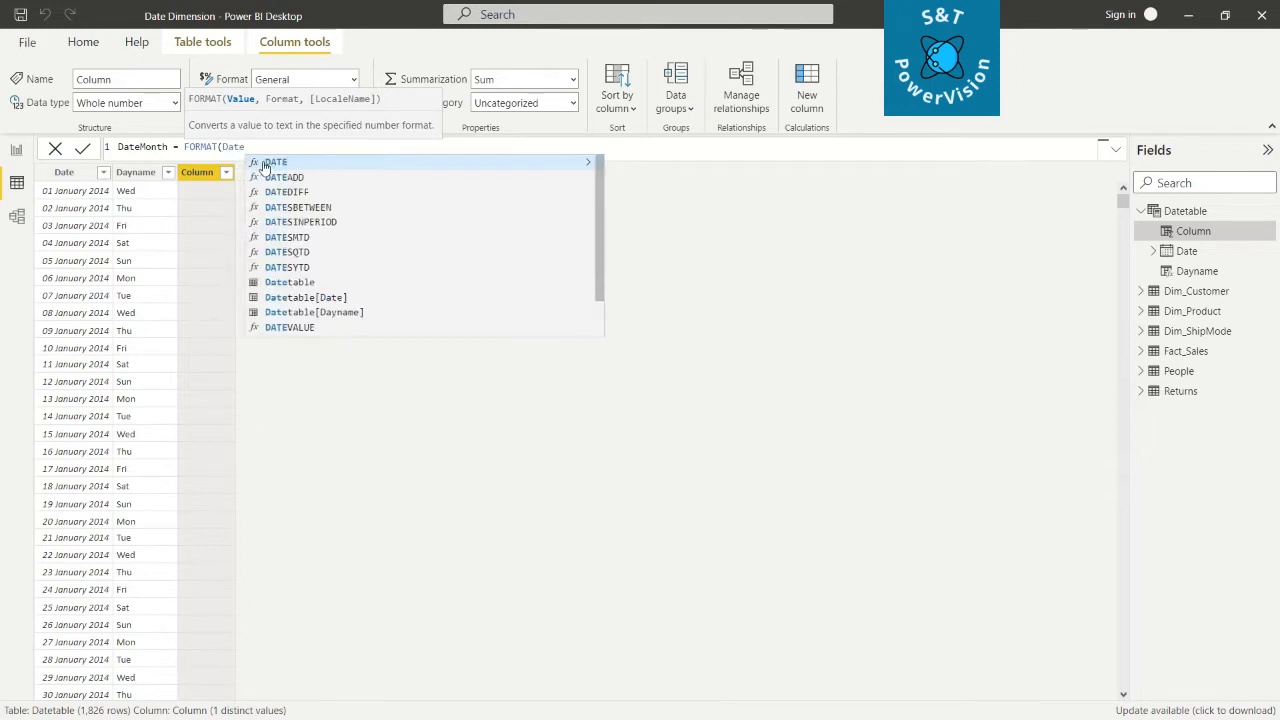
{"action": "type", "text": "table"}
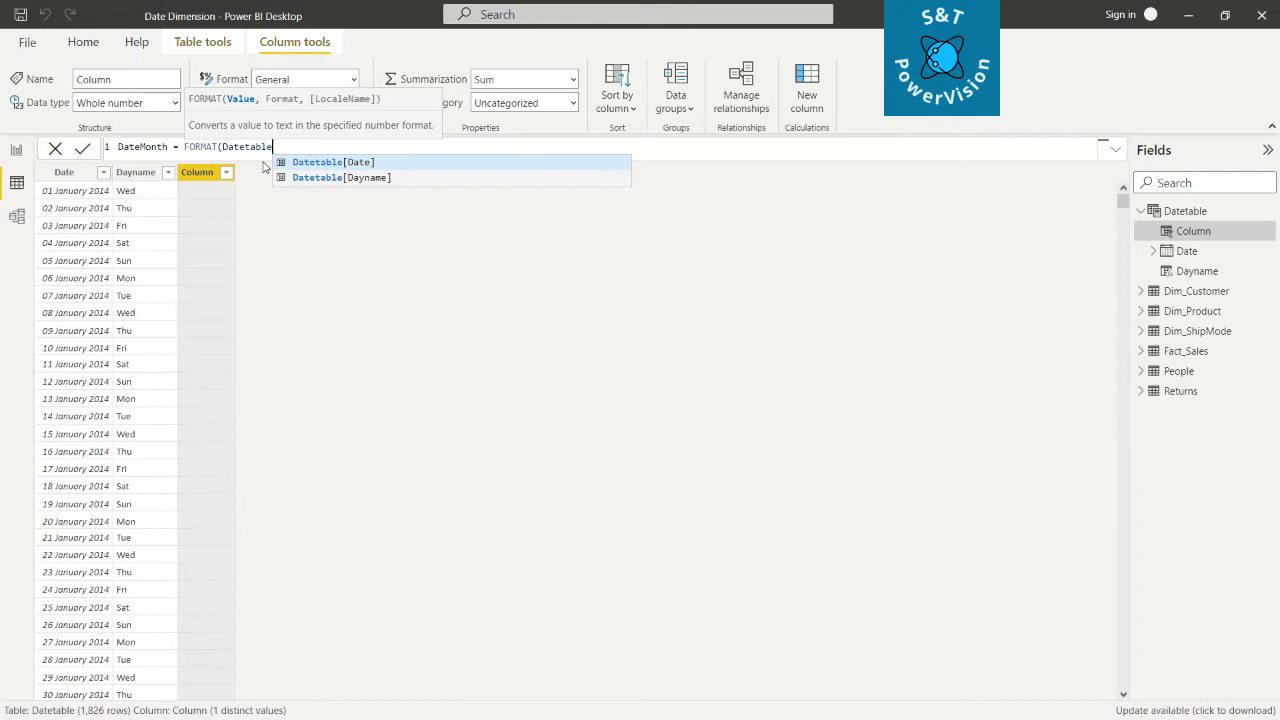
{"action": "type", "text": "-"}
{"action": "key", "text": "BackSpace"}
{"action": "type", "text": "[Date"}
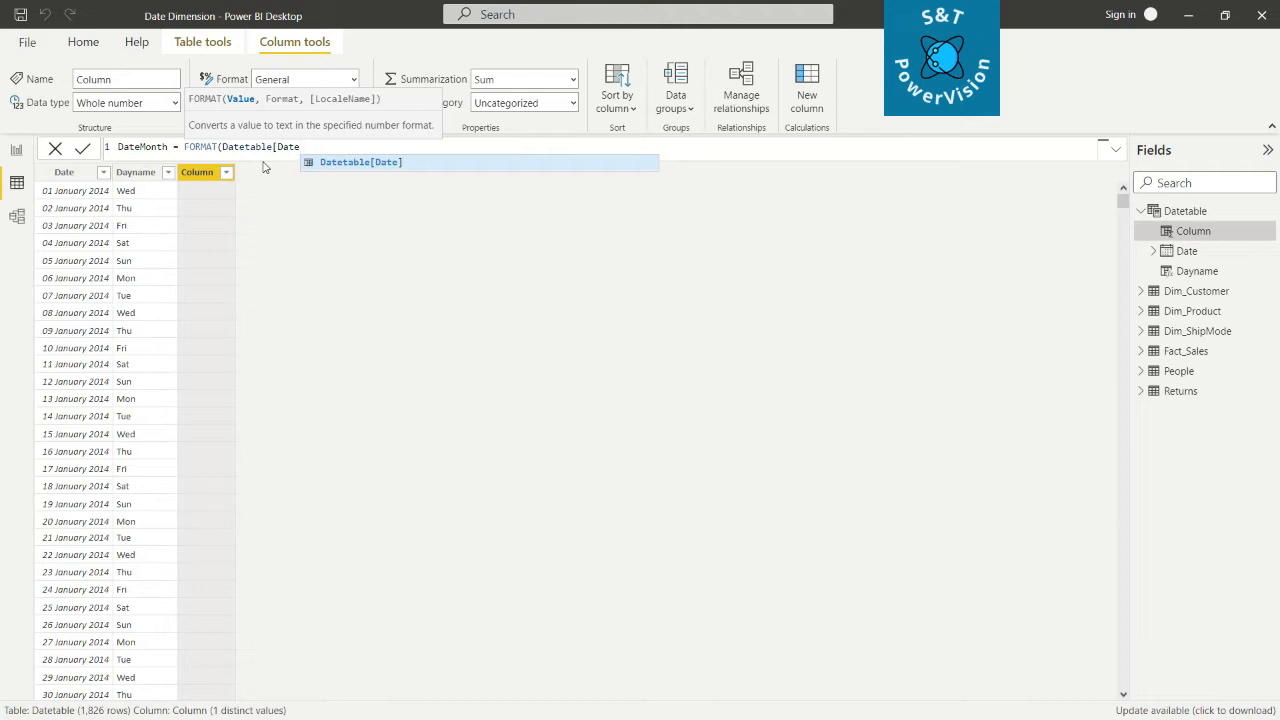
{"action": "type", "text": "]"}
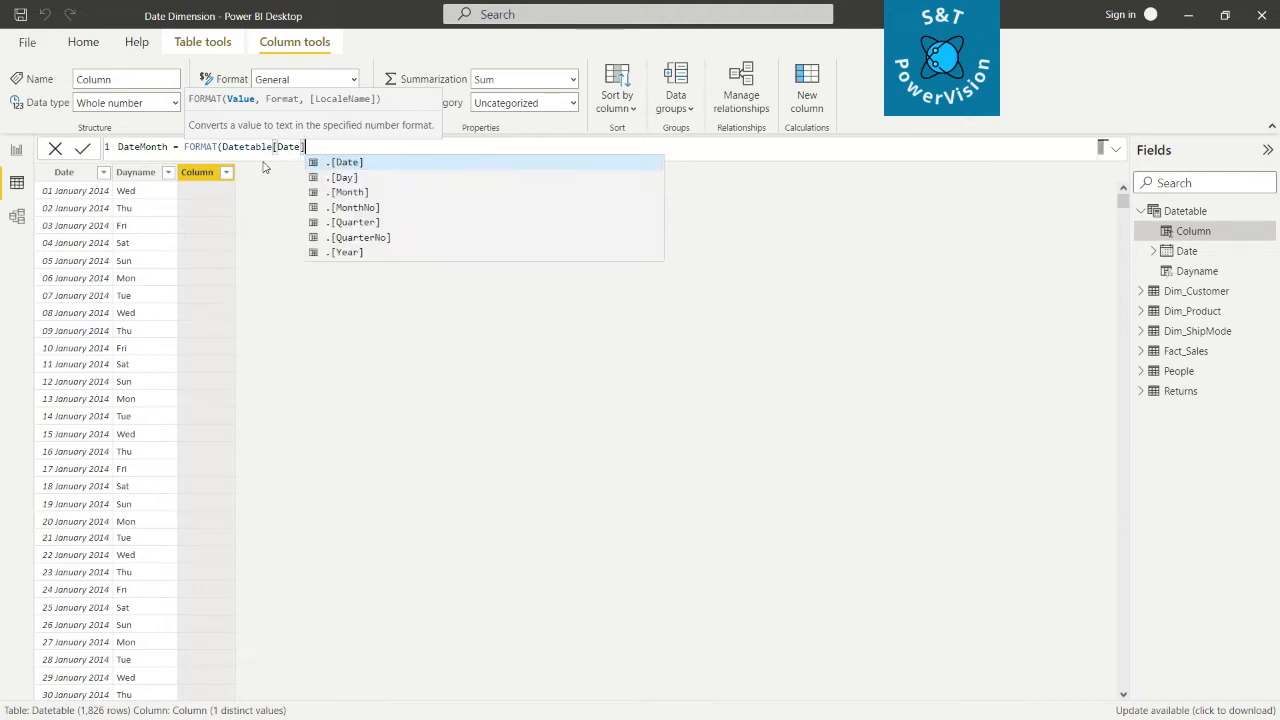
{"action": "type", "text": ",\"dd"}
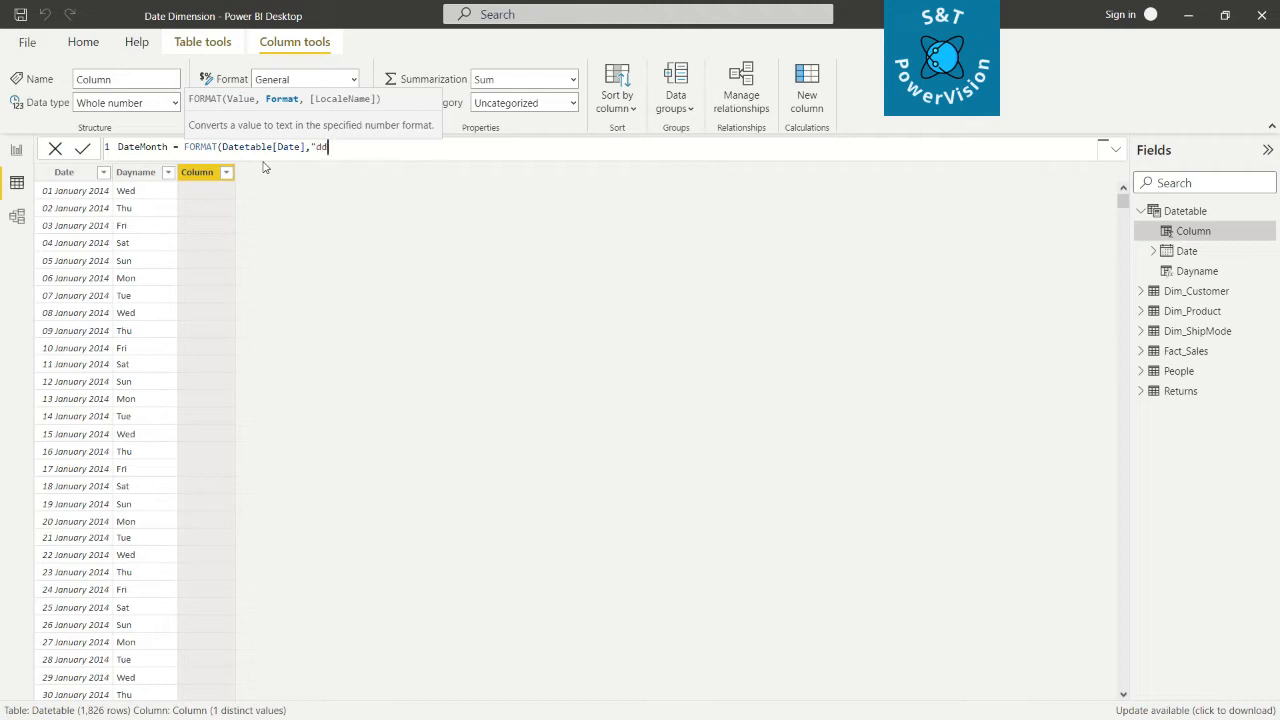
{"action": "type", "text": "-mmm\")"}
{"action": "key", "text": "Return"}
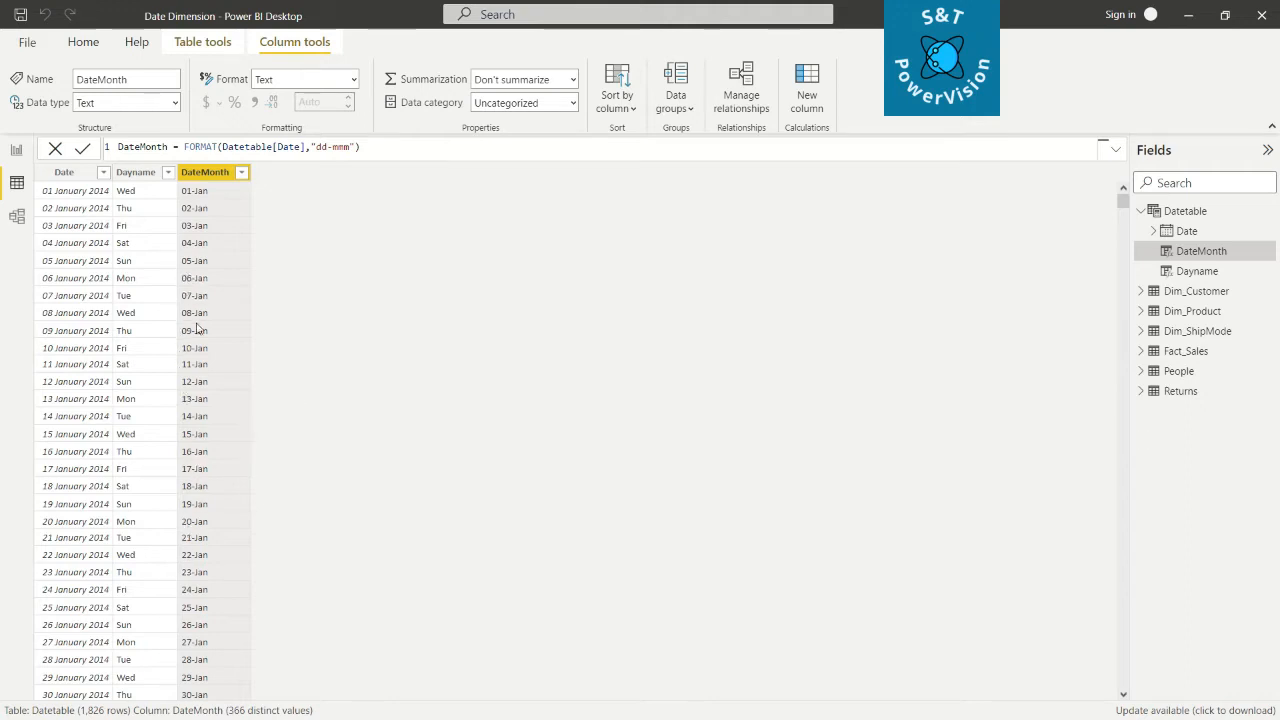
- Add a calculated column to Datetable with the formula MonthName = FORMAT(Datetable[Date],"mmm")
{"action": "left_click", "coordinate": [806, 95]}
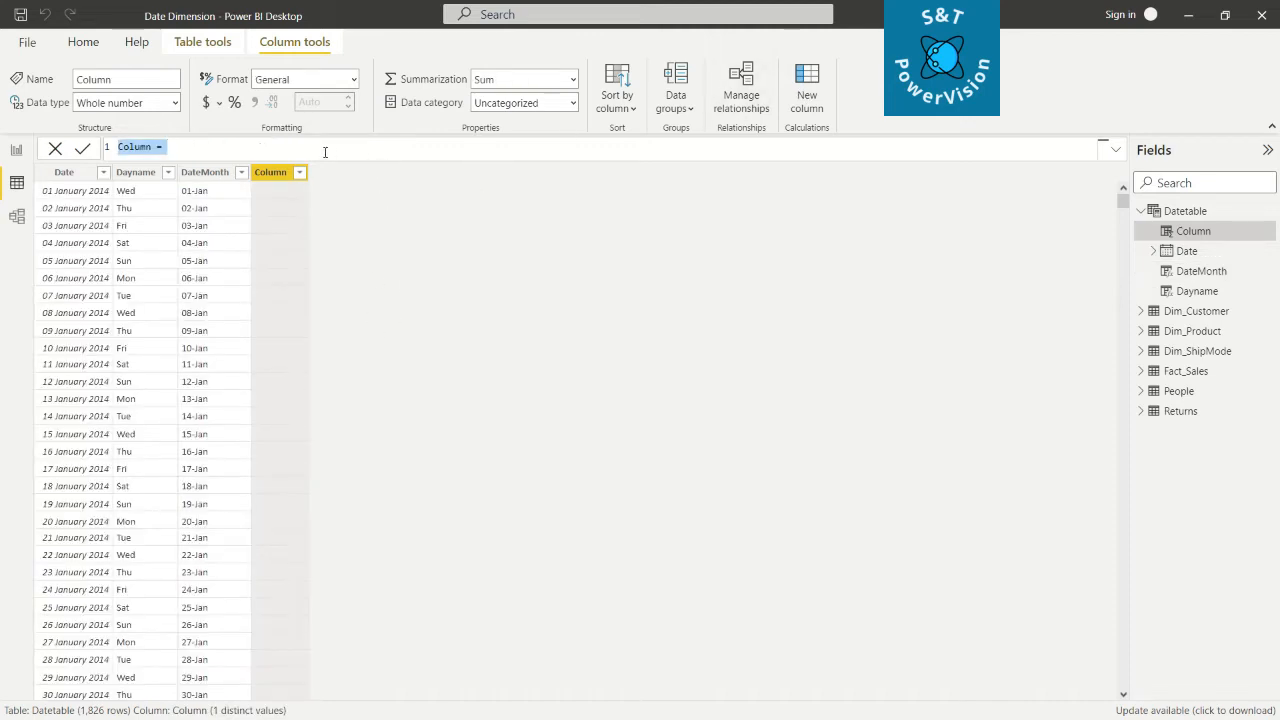
{"action": "type", "text": "Mon"}
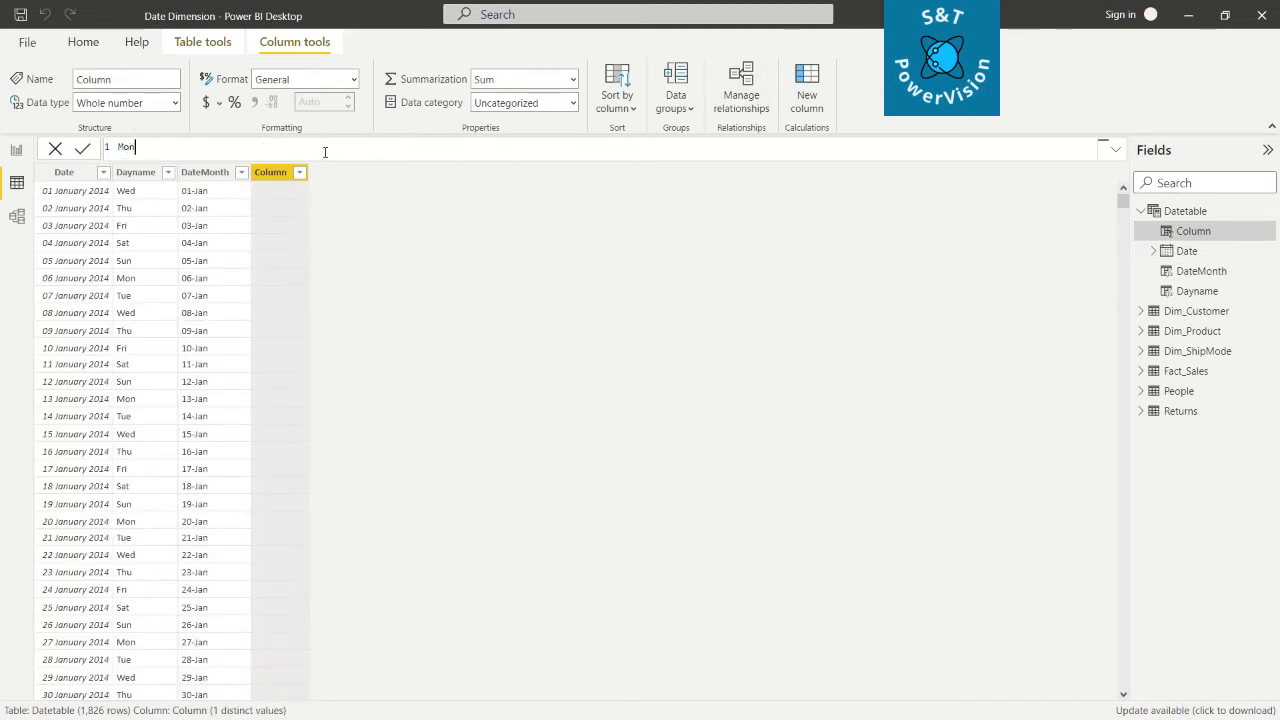
{"action": "type", "text": "thName = Forma"}
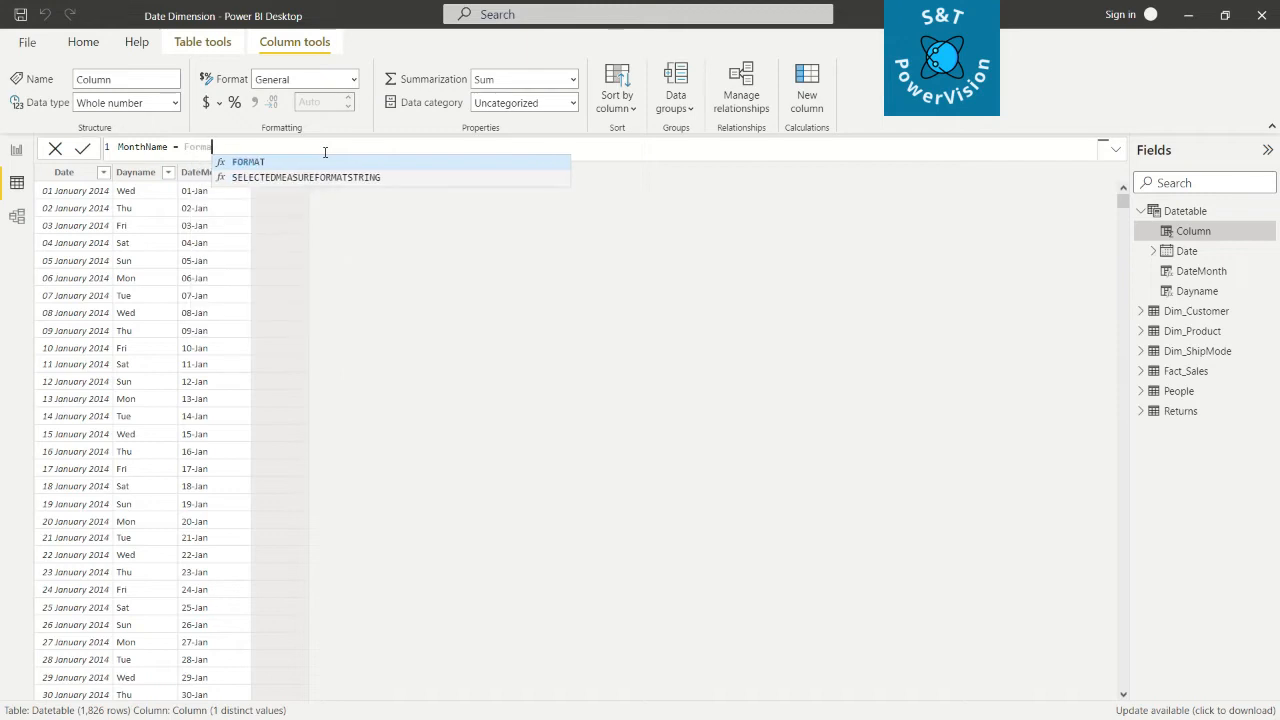
{"action": "left_click", "coordinate": [264, 160]}
{"action": "type", "text": "Datetable"}
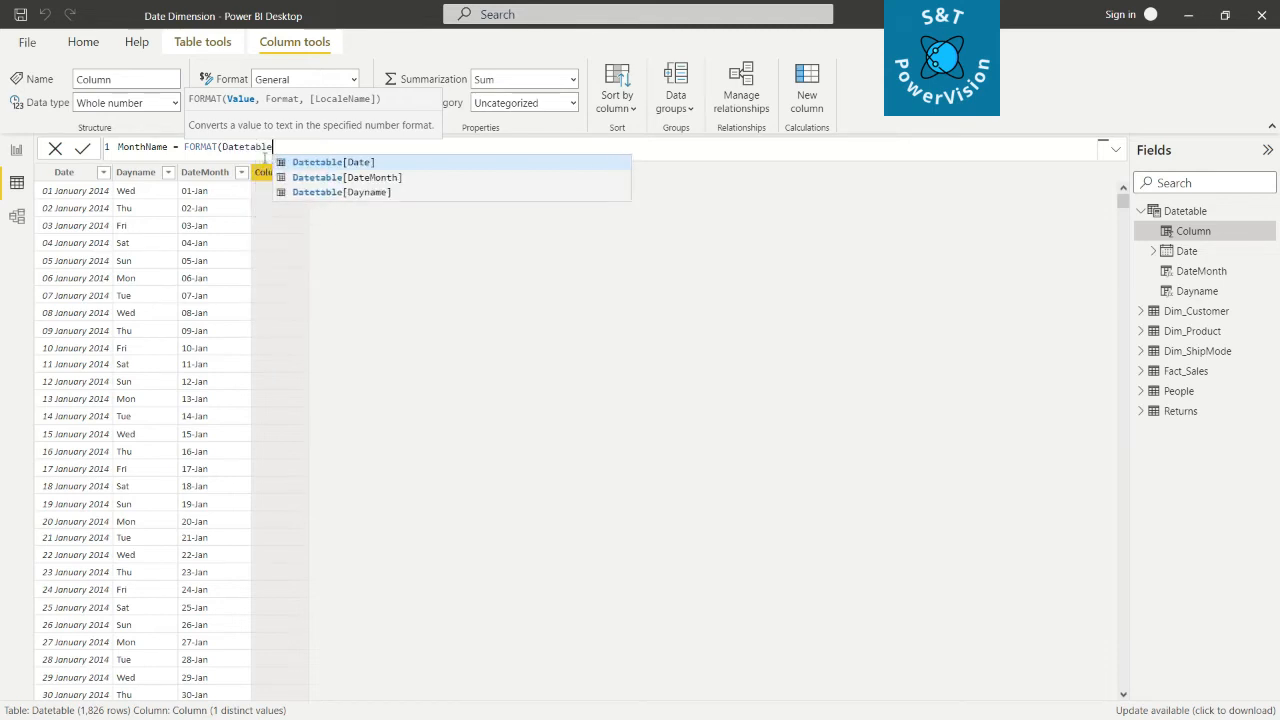
{"action": "type", "text": "[Dat"}
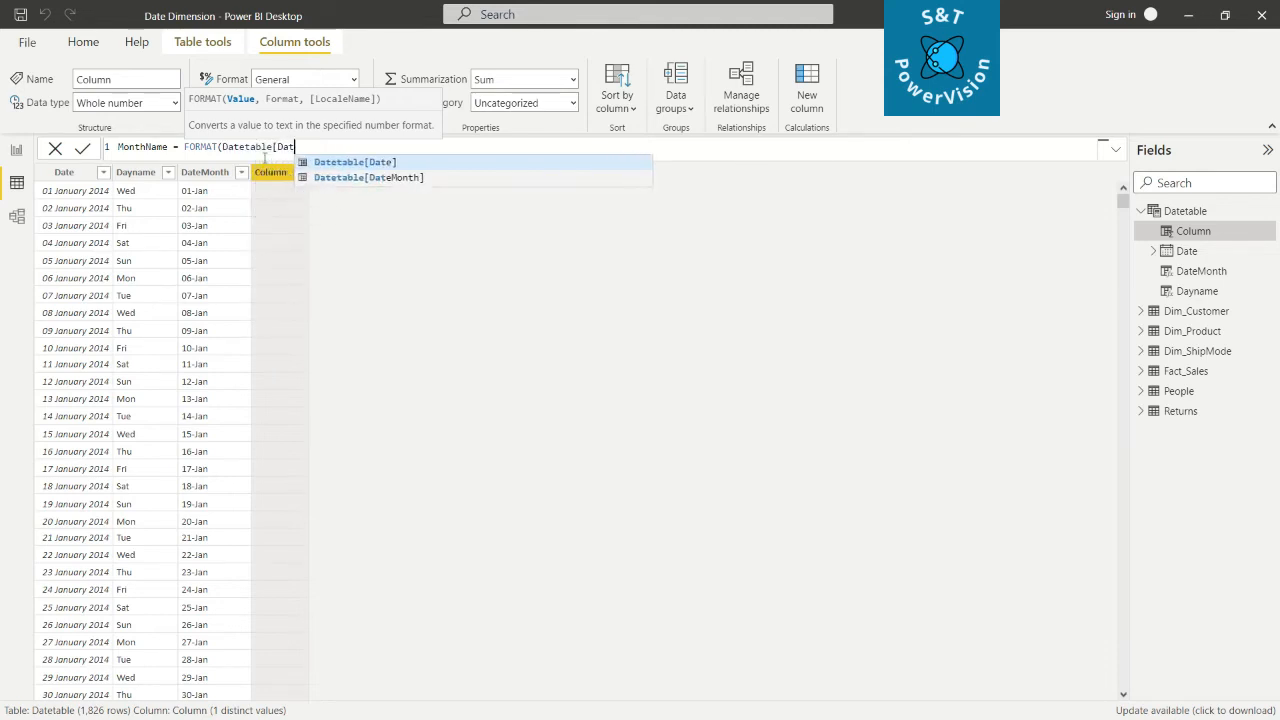
{"action": "type", "text": "e]"}
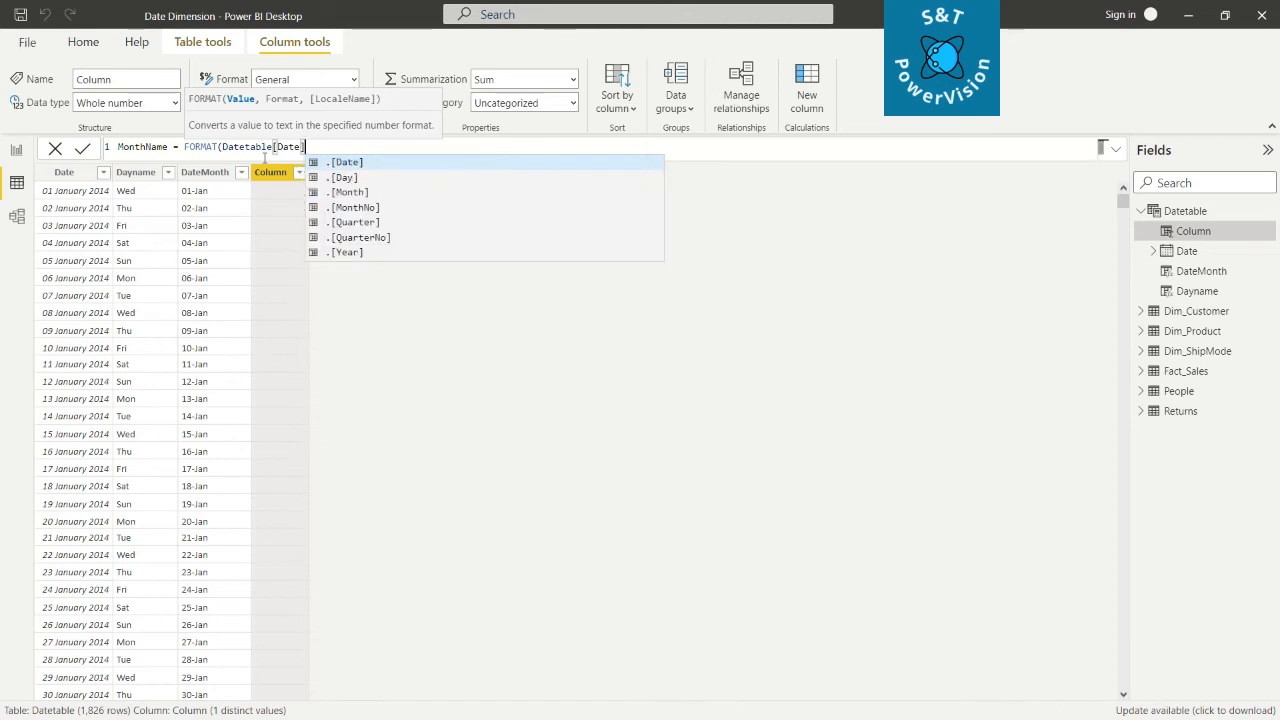
{"action": "type", "text": ",\"mmm\")"}
{"action": "key", "text": "Return"}
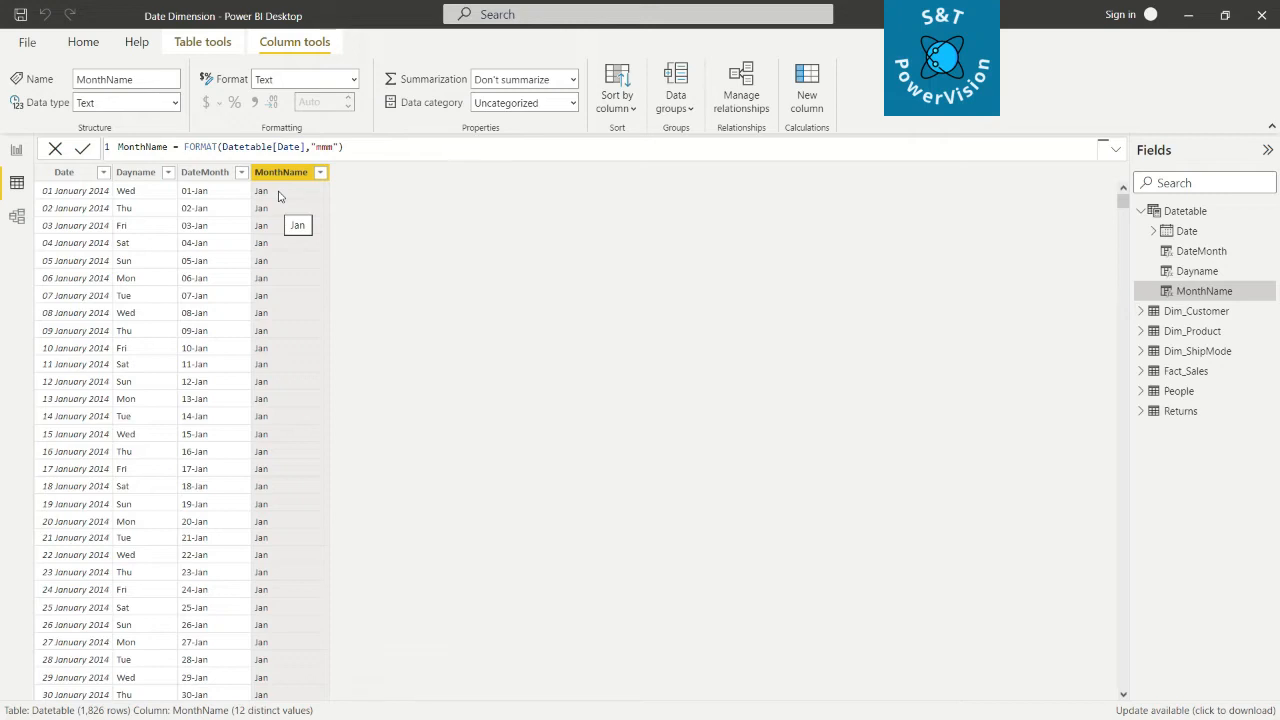
- Change the format string in the MonthName column's formula to "mmmm" and review the column's values
{"action": "scroll", "coordinate": [263, 443], "scroll_direction": "down", "scroll_amount": 15}
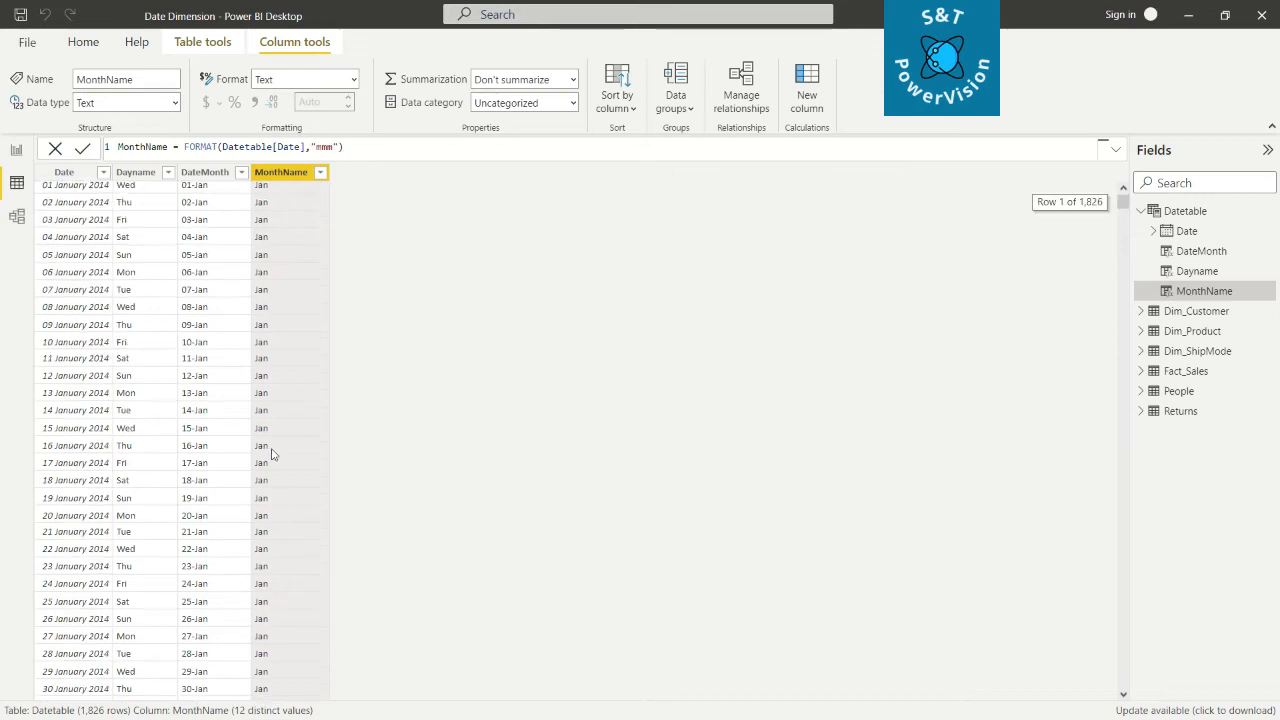
{"action": "scroll", "coordinate": [314, 292], "scroll_direction": "up", "scroll_amount": 6}
{"action": "scroll", "coordinate": [314, 292], "scroll_direction": "up", "scroll_amount": 11}
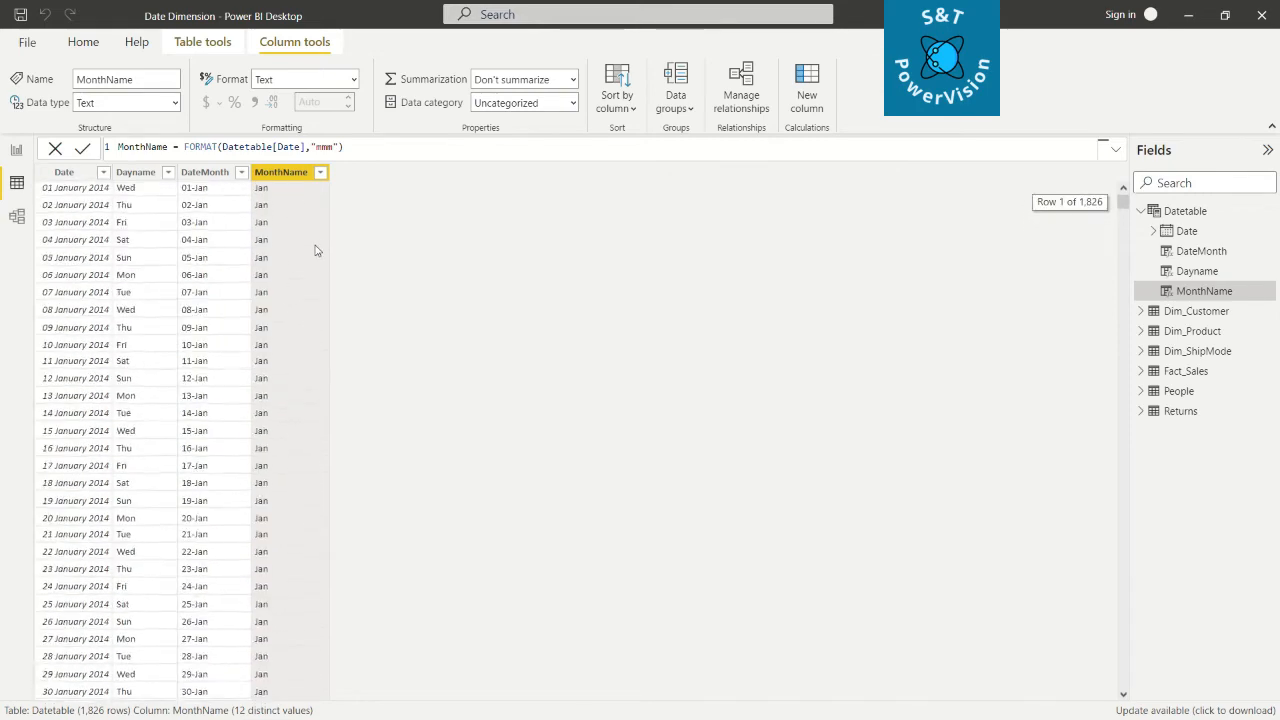
{"action": "left_click", "coordinate": [326, 147]}
{"action": "type", "text": "m"}
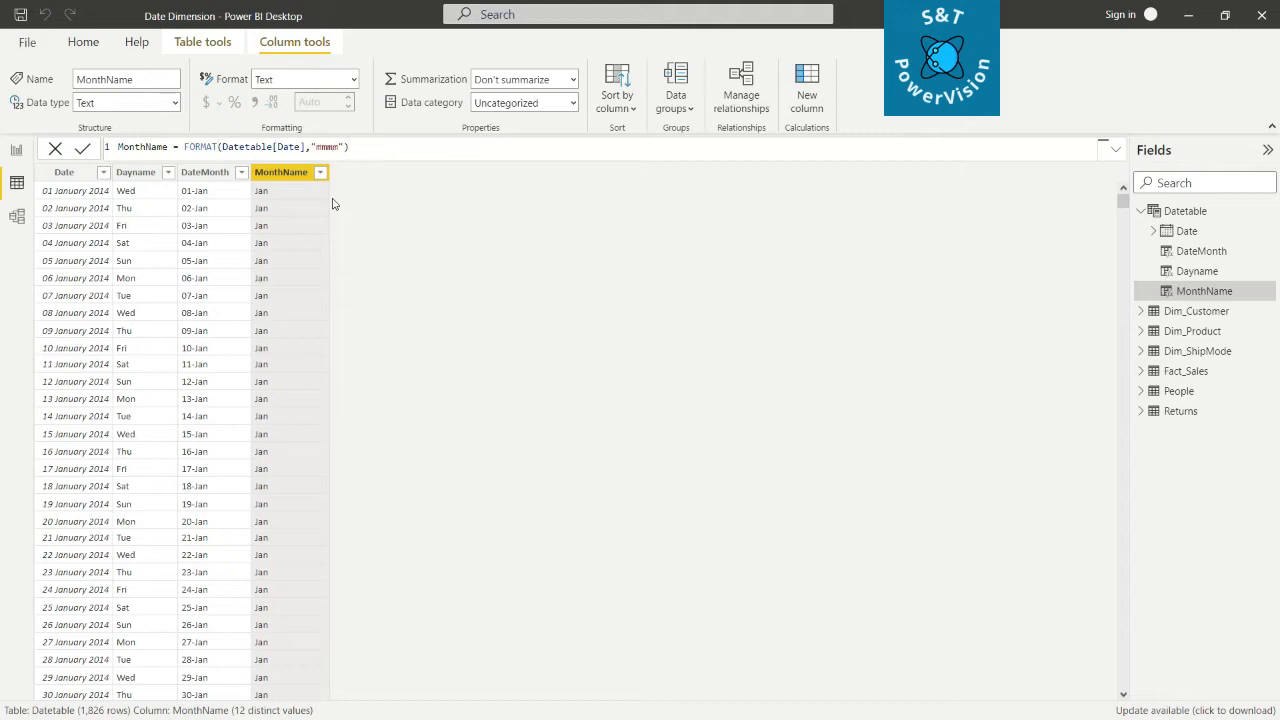
{"action": "key", "text": "Return"}
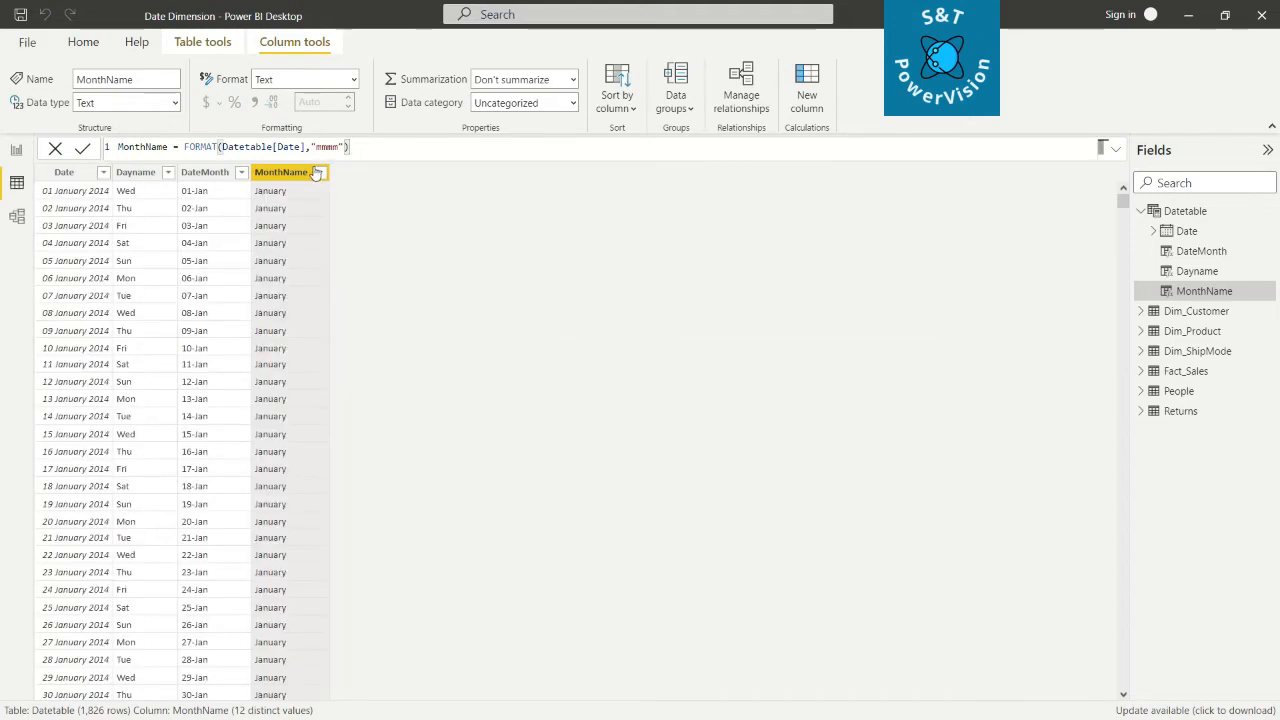
{"action": "scroll", "coordinate": [290, 365], "scroll_direction": "down", "scroll_amount": 12}
{"action": "scroll", "coordinate": [297, 358], "scroll_direction": "up", "scroll_amount": 12}
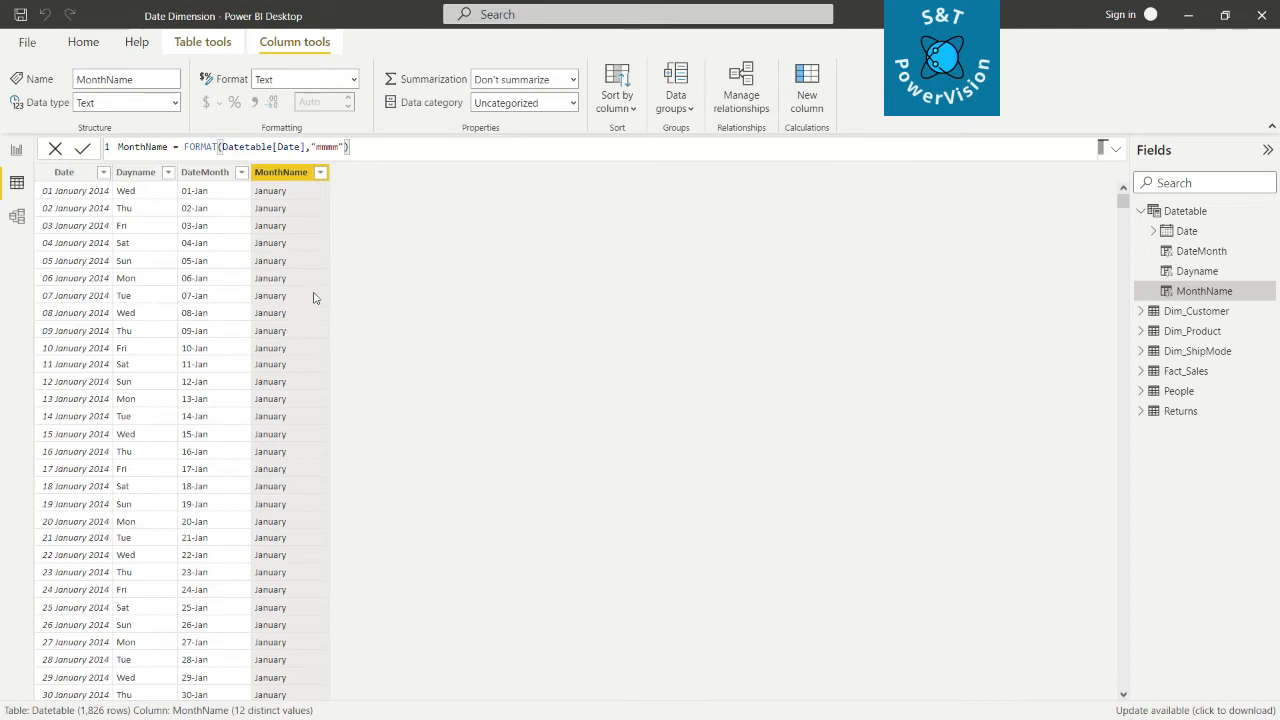
- Add a calculated column to Datetable with the formula OnlyDate = FORMAT(Datetable[Date],"dd") and review its values across the months
{"action": "left_click", "coordinate": [799, 95]}
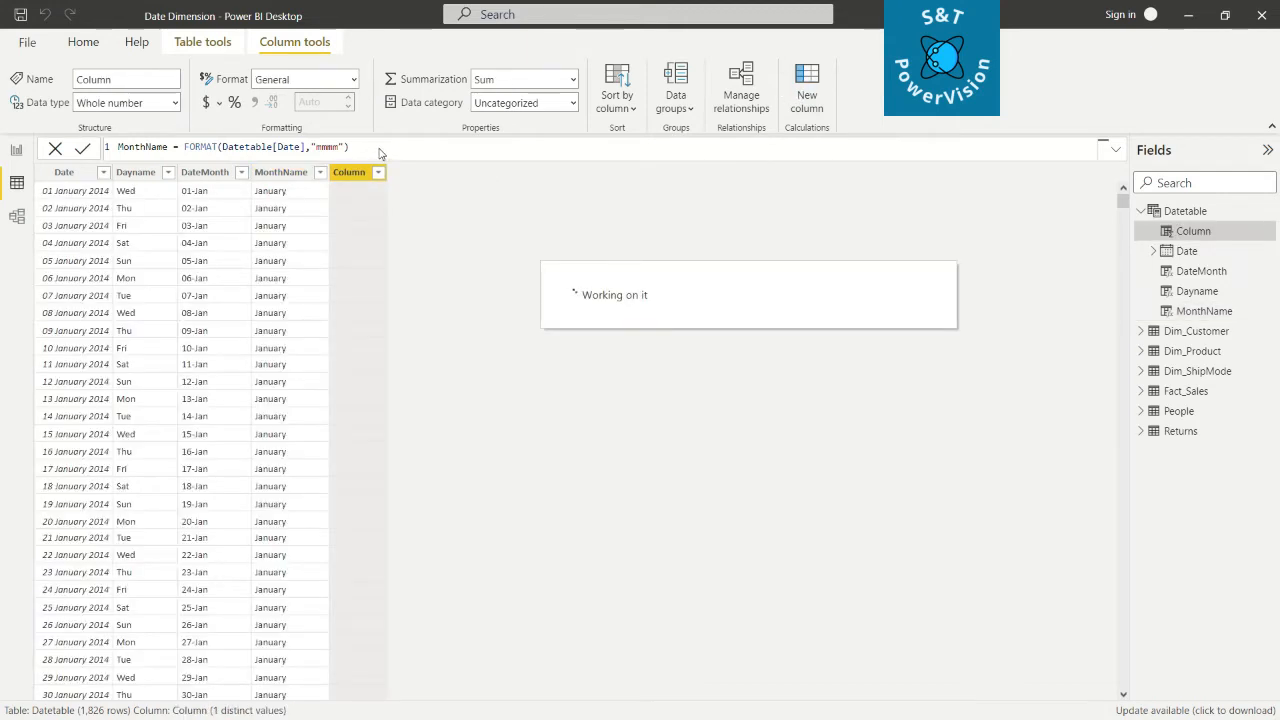
{"action": "type", "text": "O"}
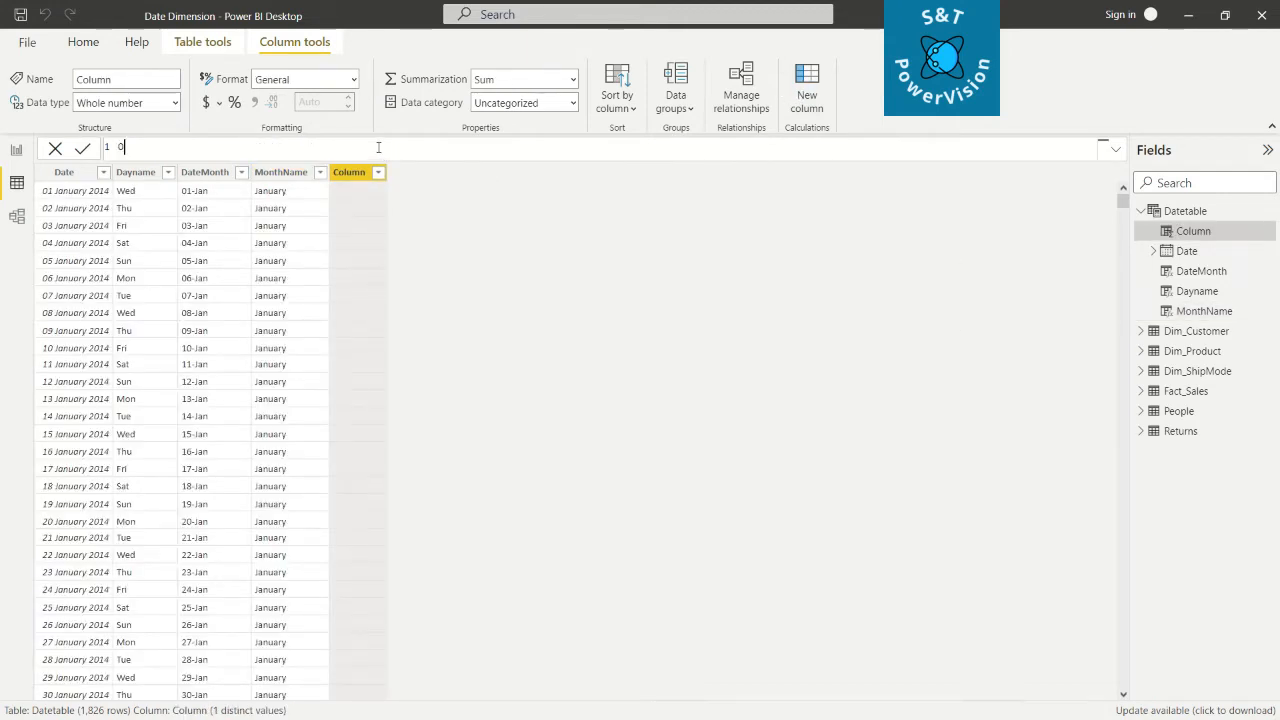
{"action": "type", "text": "nlyDate = Format"}
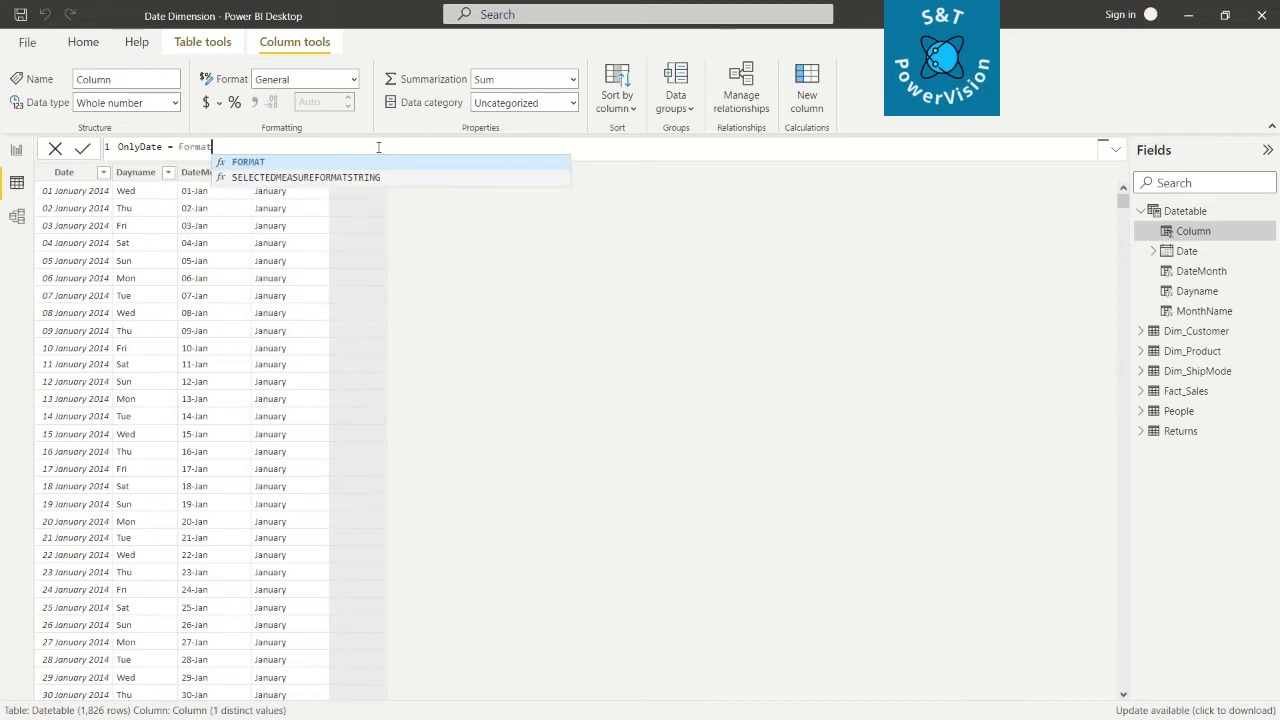
{"action": "type", "text": "("}
{"action": "key", "text": "BackSpace"}
{"action": "key", "text": "BackSpace"}
{"action": "key", "text": "BackSpace"}
{"action": "key", "text": "BackSpace"}
{"action": "key", "text": "BackSpace"}
{"action": "key", "text": "BackSpace"}
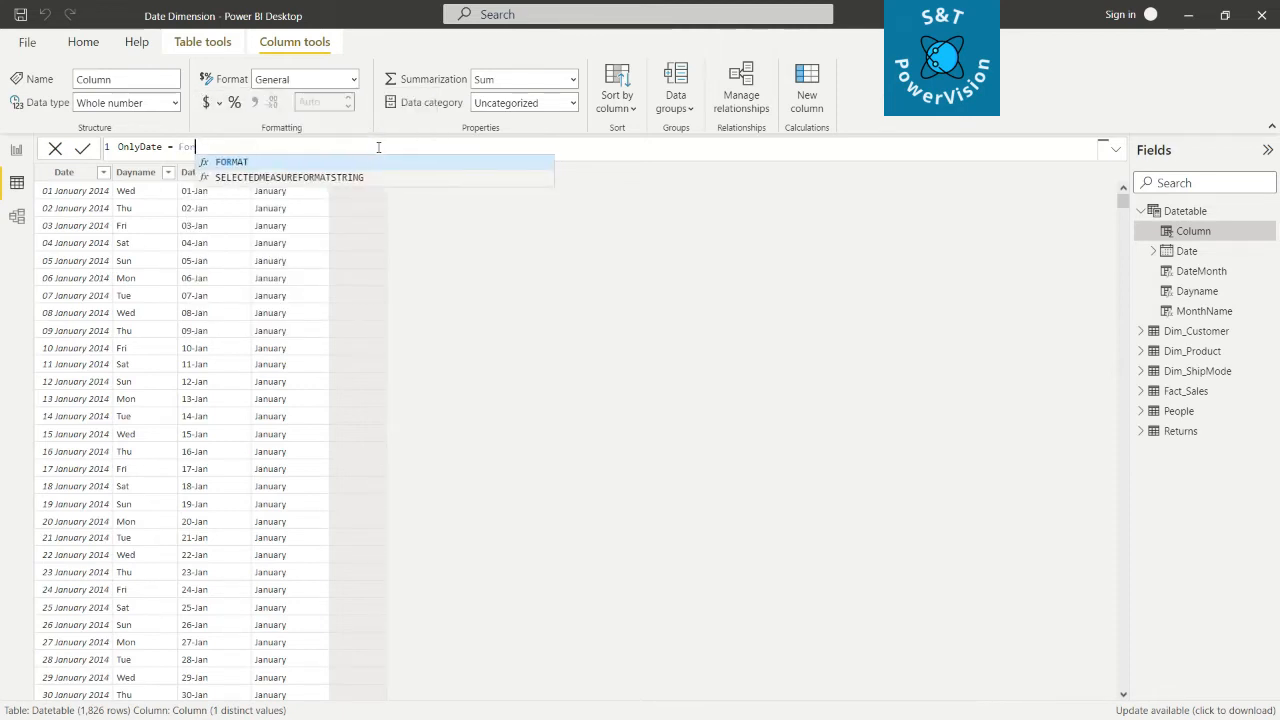
{"action": "type", "text": "ORM"}
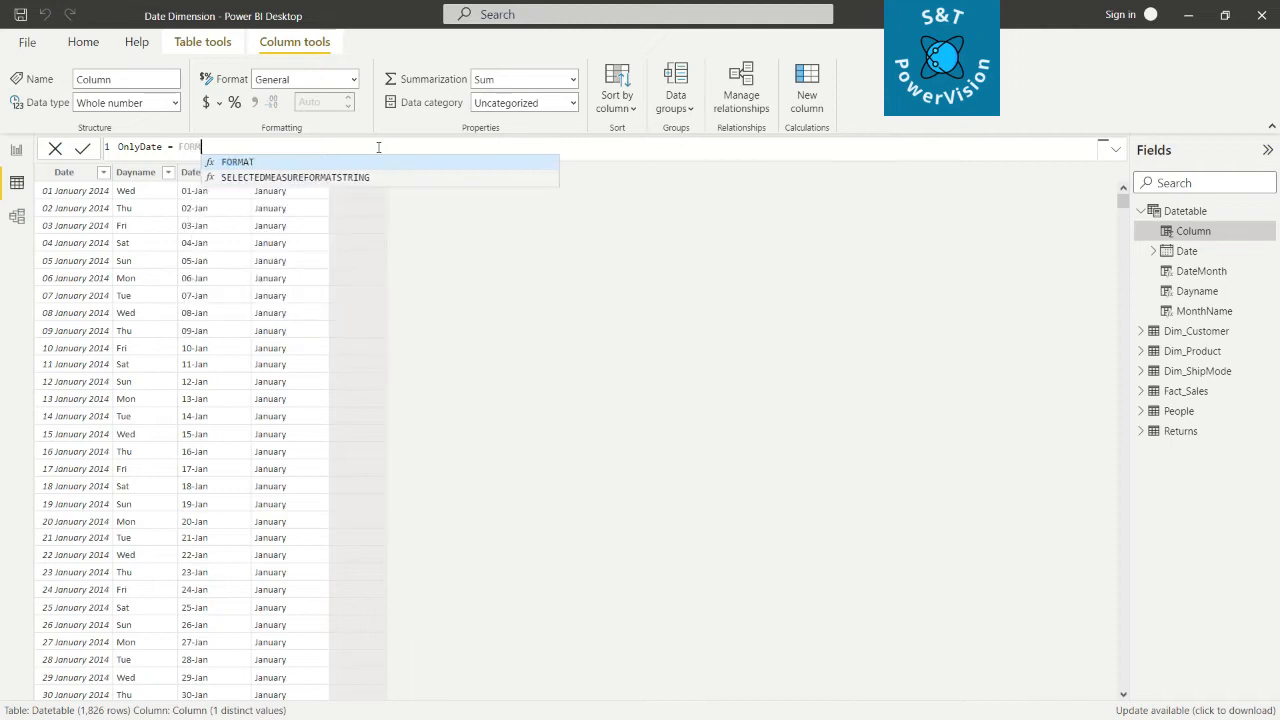
{"action": "type", "text": "AT("}
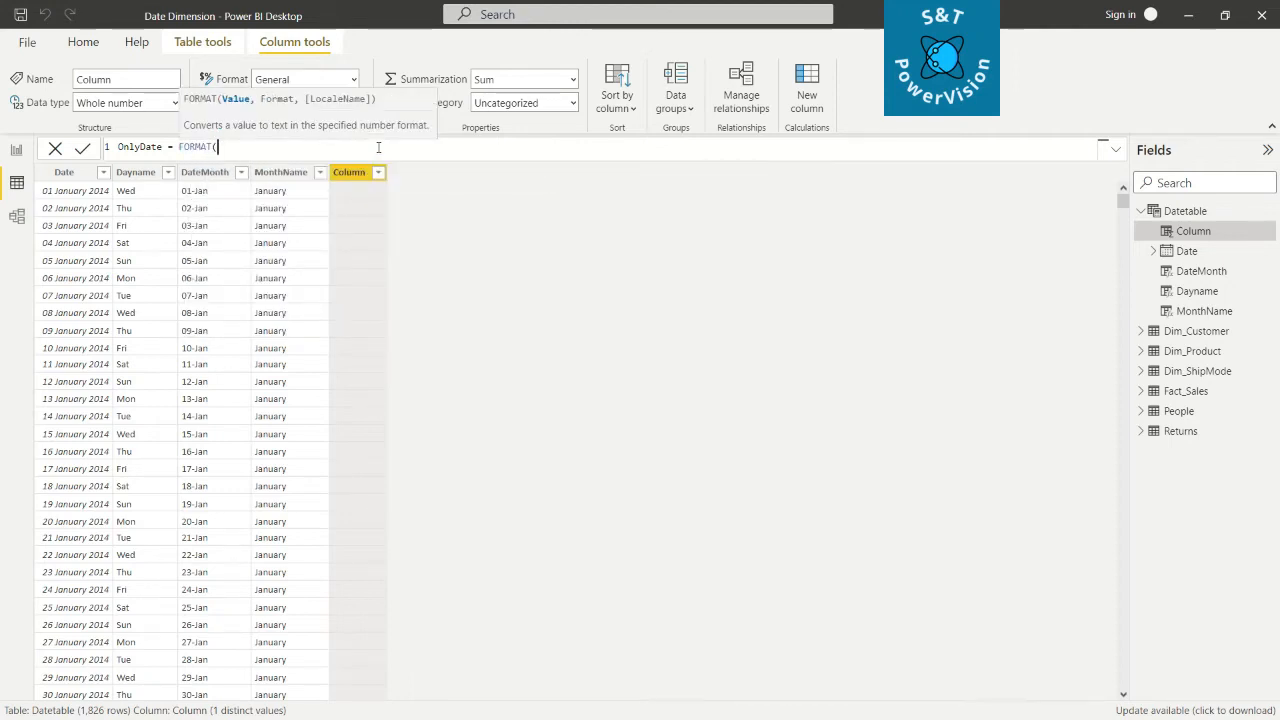
{"action": "type", "text": "dATETA"}
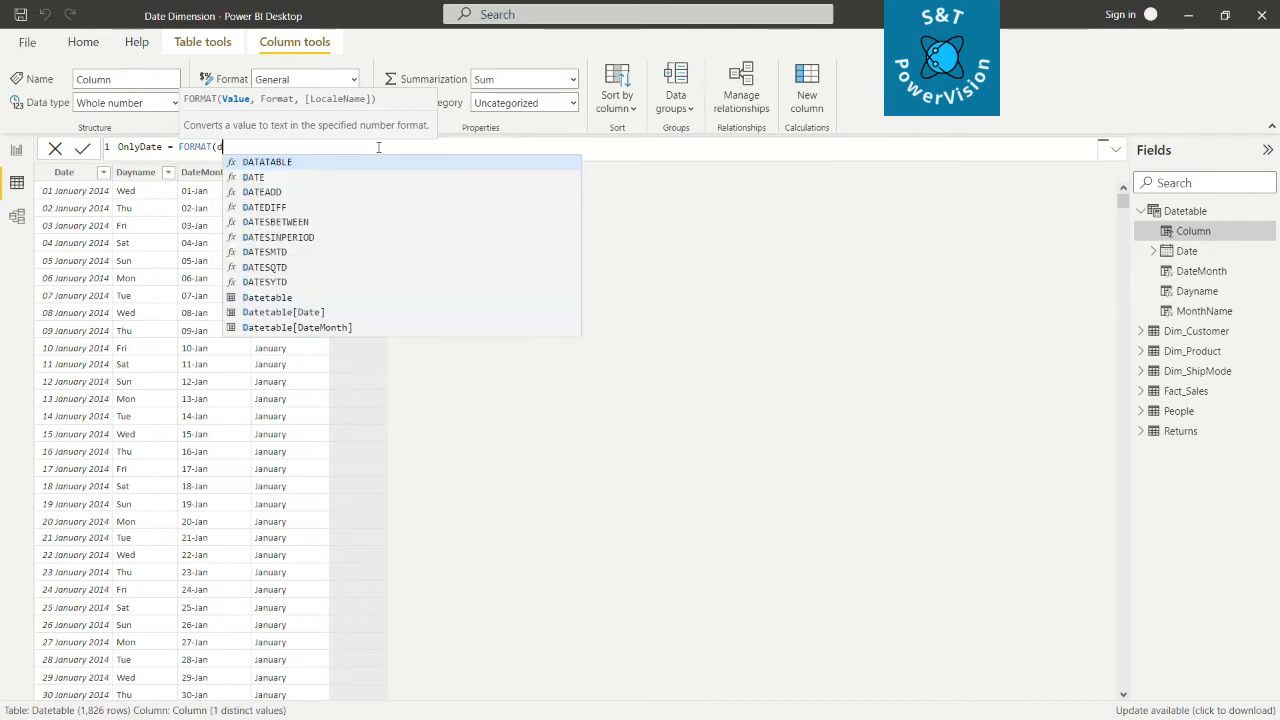
{"action": "key", "text": "BackSpace"}
{"action": "key", "text": "BackSpace"}
{"action": "key", "text": "BackSpace"}
{"action": "key", "text": "BackSpace"}
{"action": "key", "text": "BackSpace"}
{"action": "key", "text": "BackSpace"}
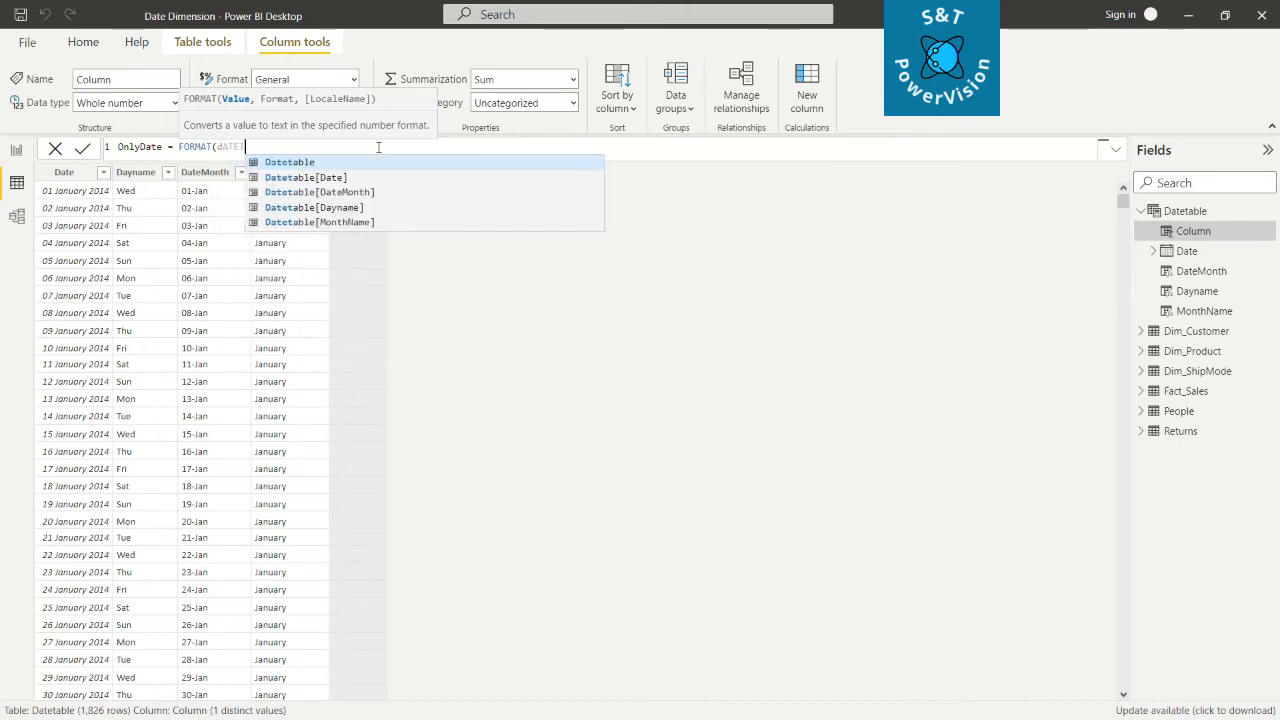
{"action": "type", "text": "Dateta"}
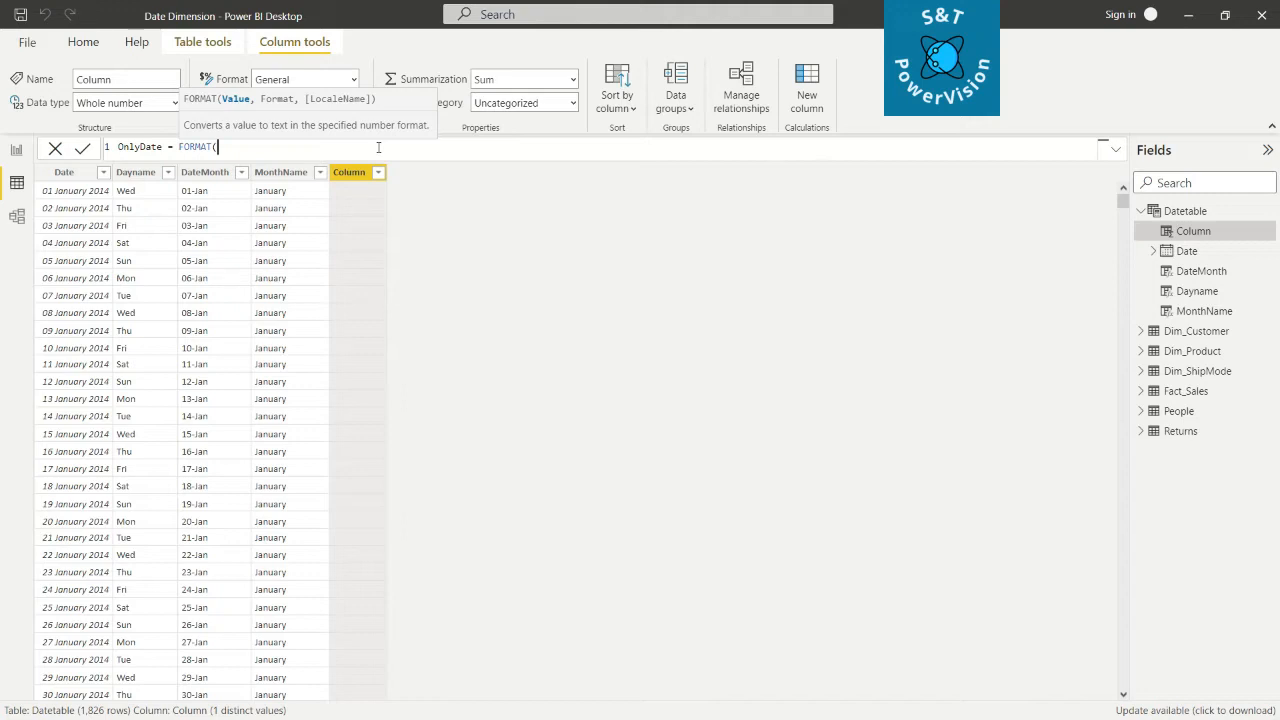
{"action": "type", "text": "ble"}
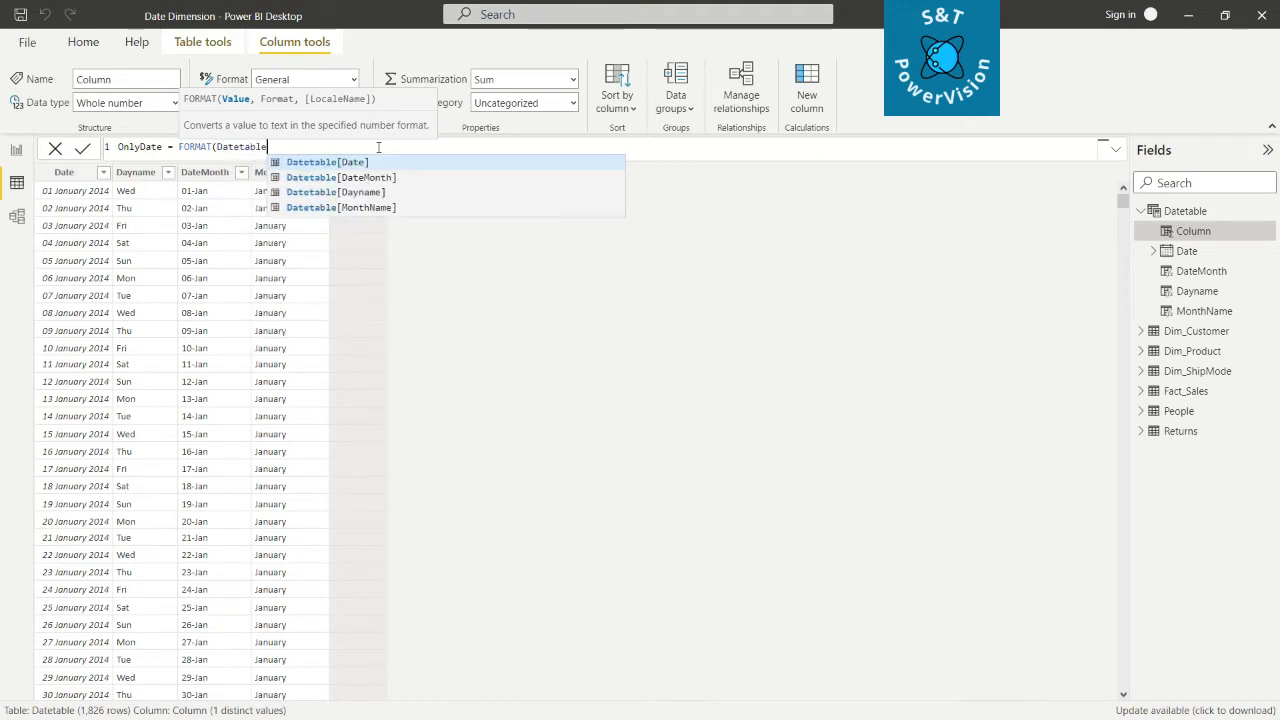
{"action": "type", "text": "[Date"}
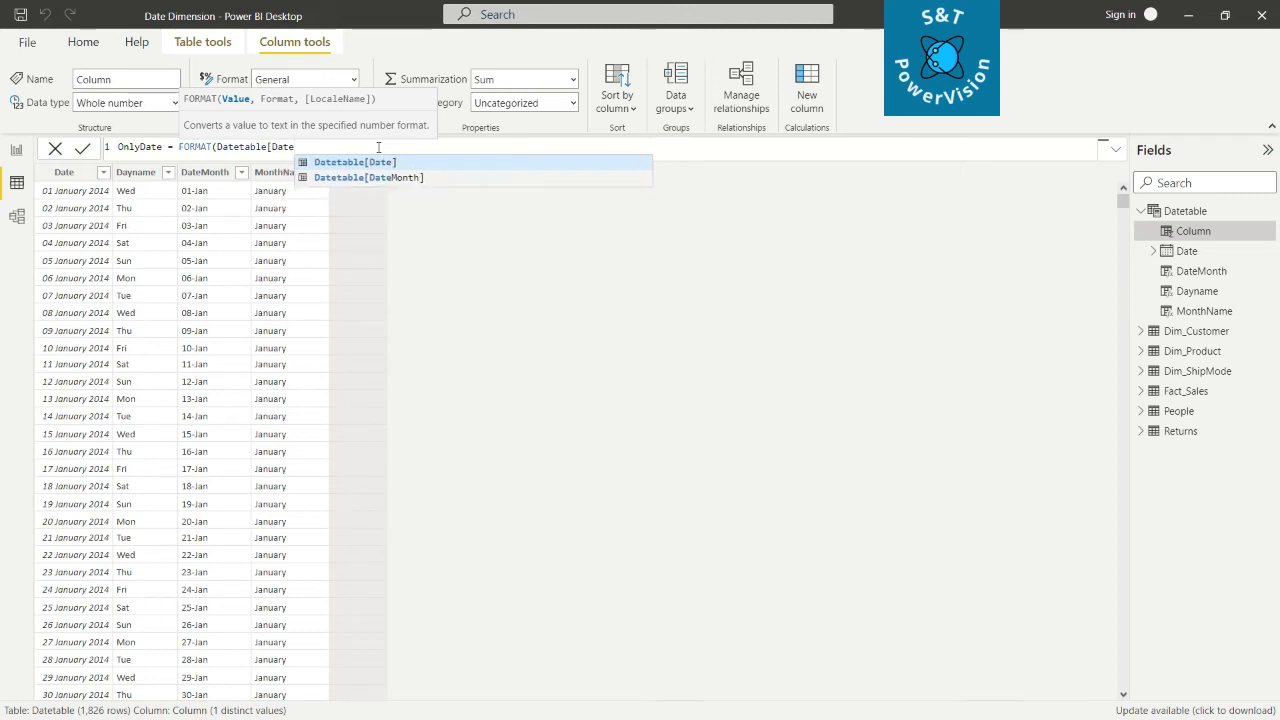
{"action": "type", "text": "],"}
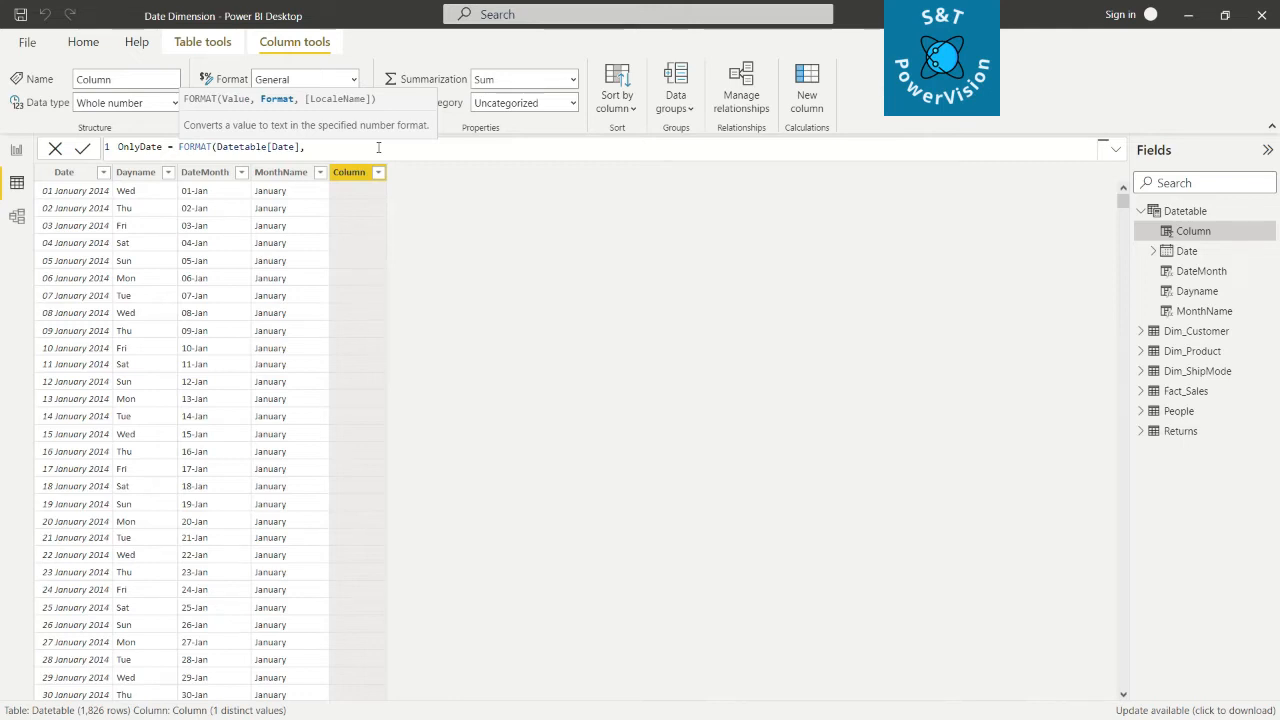
{"action": "type", "text": "\"dd"}
{"action": "type", "text": ")"}
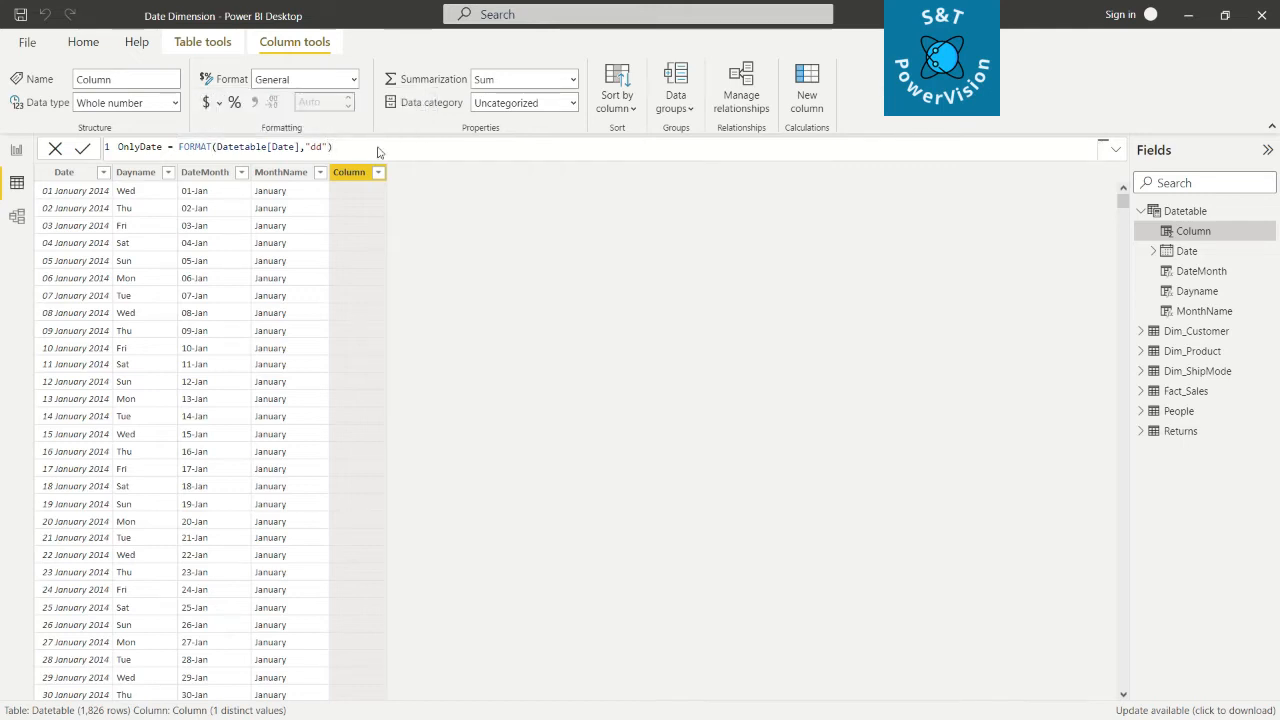
{"action": "key", "text": "Return"}
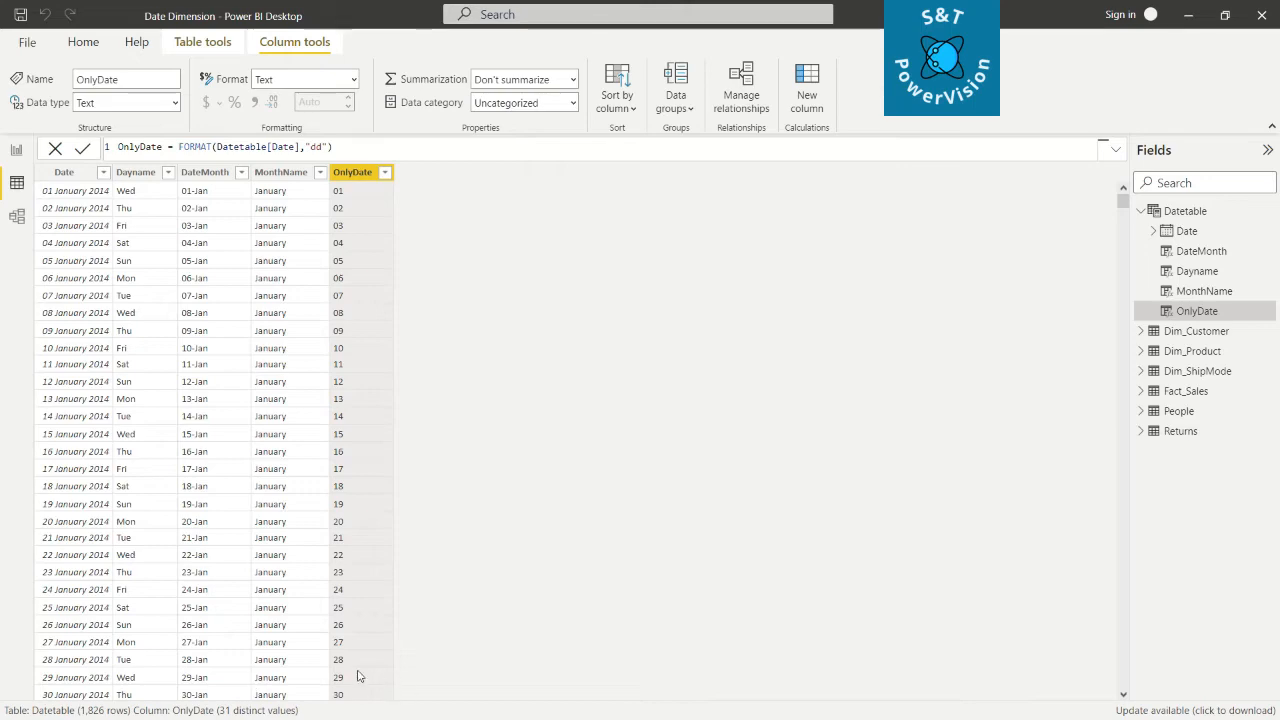
{"action": "scroll", "coordinate": [440, 331], "scroll_direction": "down", "scroll_amount": 16}
{"action": "scroll", "coordinate": [437, 331], "scroll_direction": "down", "scroll_amount": 12}
{"action": "scroll", "coordinate": [437, 331], "scroll_direction": "up", "scroll_amount": 20}
{"action": "scroll", "coordinate": [431, 270], "scroll_direction": "up", "scroll_amount": 5}
{"action": "scroll", "coordinate": [60, 591], "scroll_direction": "down", "scroll_amount": 6}
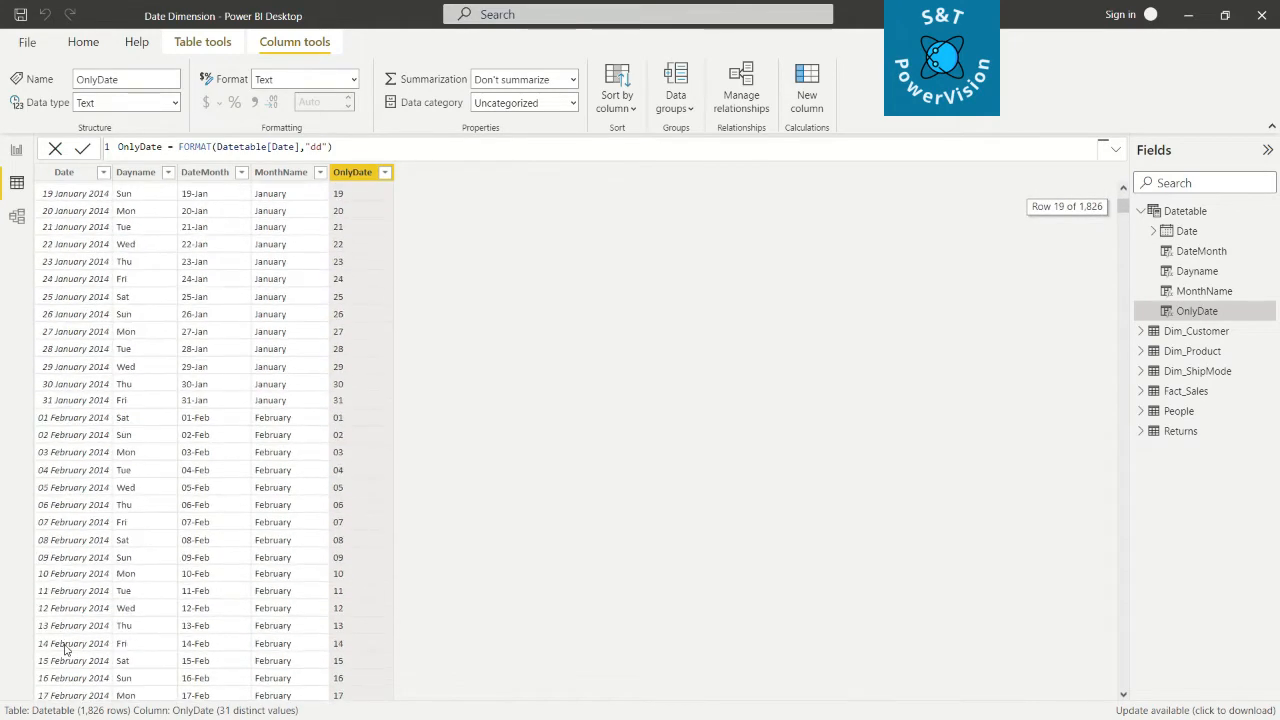
{"action": "scroll", "coordinate": [520, 300], "scroll_direction": "up", "scroll_amount": 6}
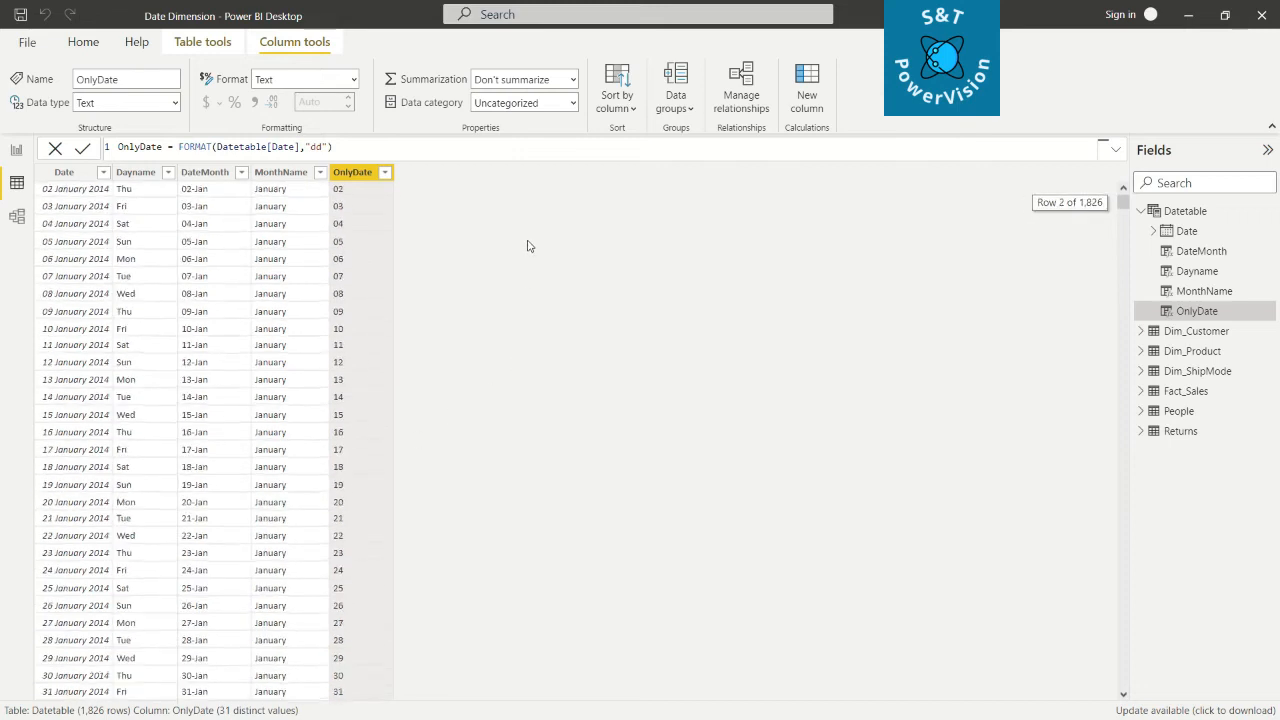
- Add a calculated column to Datetable with the formula Monthnumber = MONTH(Datetable[Date]) and check its values against the dates
{"action": "left_click", "coordinate": [810, 100]}
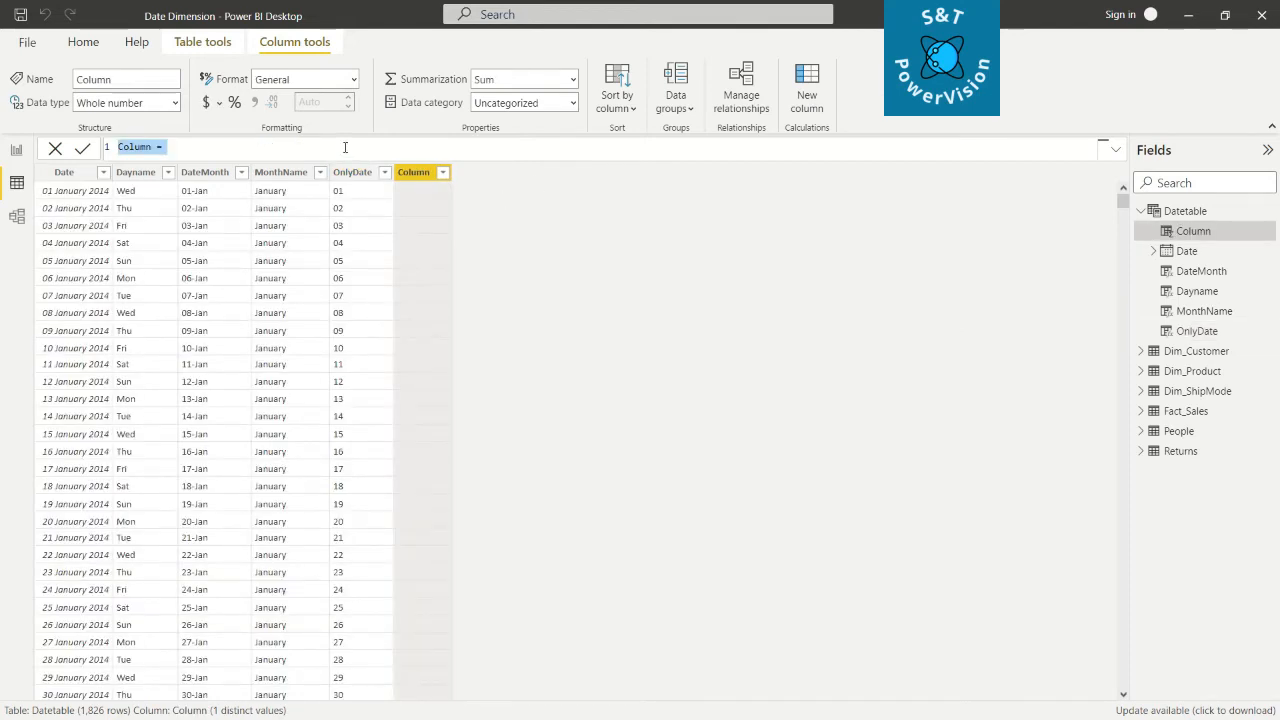
{"action": "type", "text": "Month"}
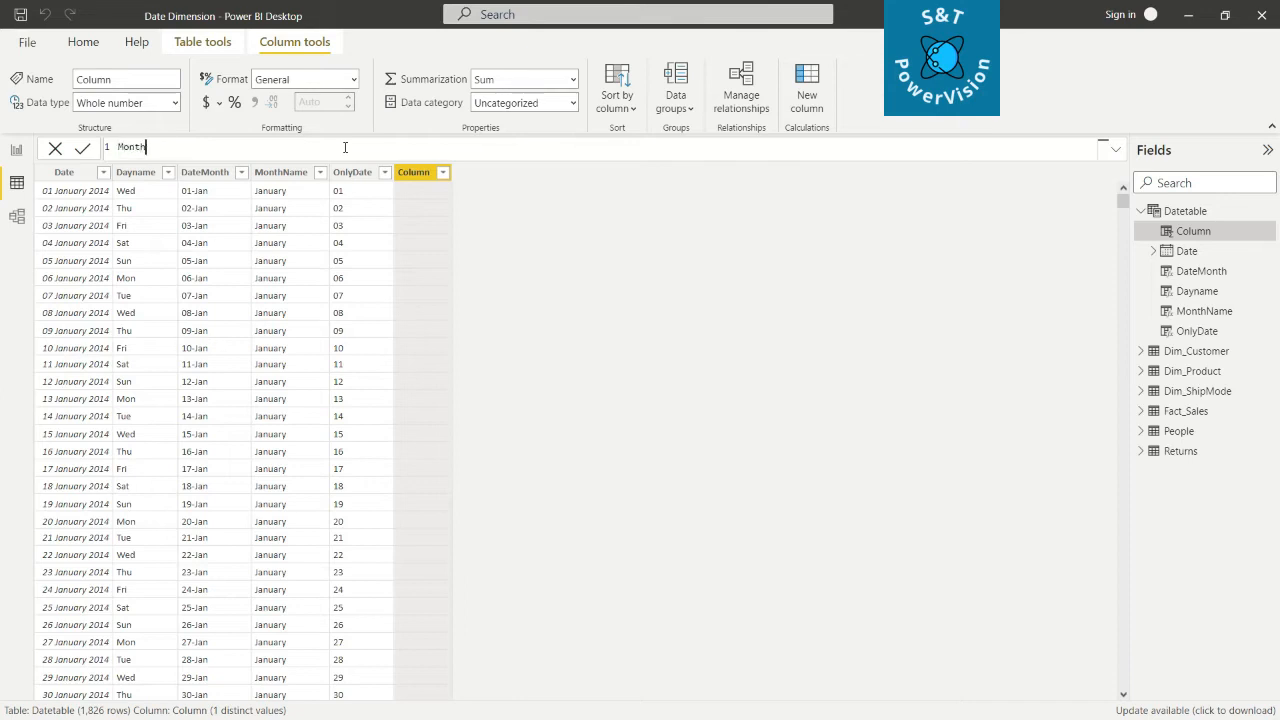
{"action": "type", "text": "number = MONTH"}
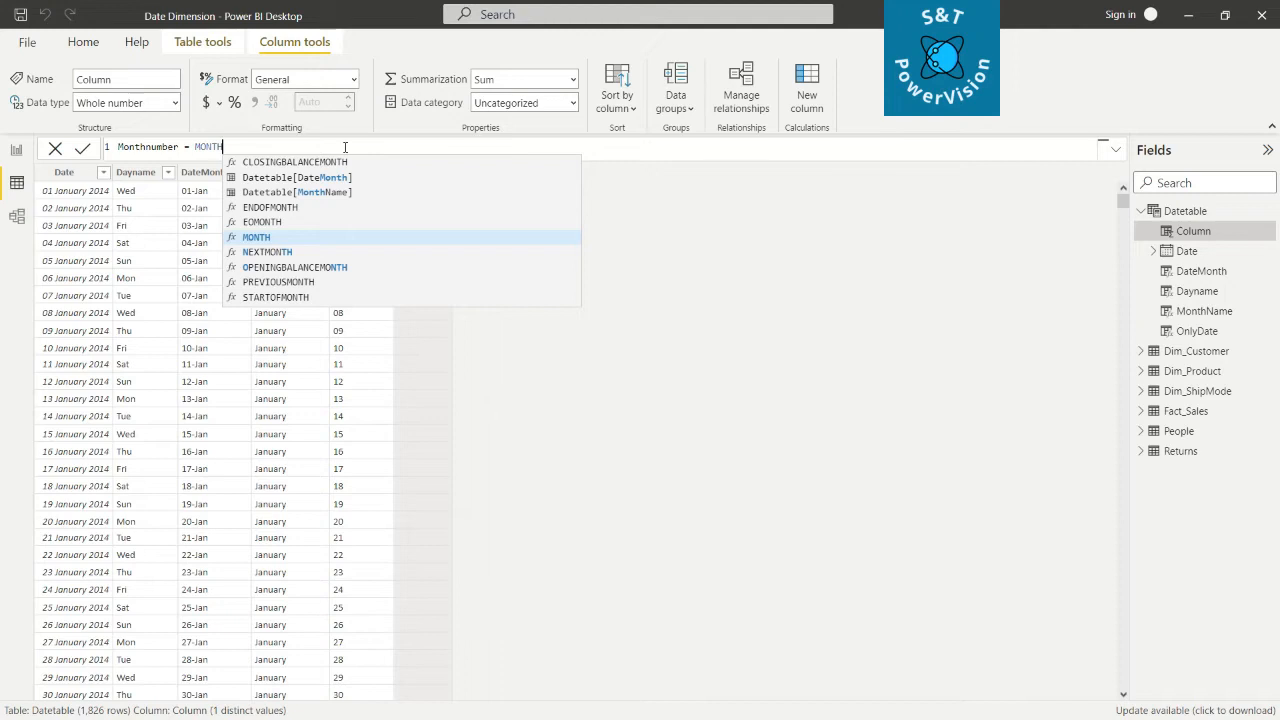
{"action": "type", "text": "(Dt"}
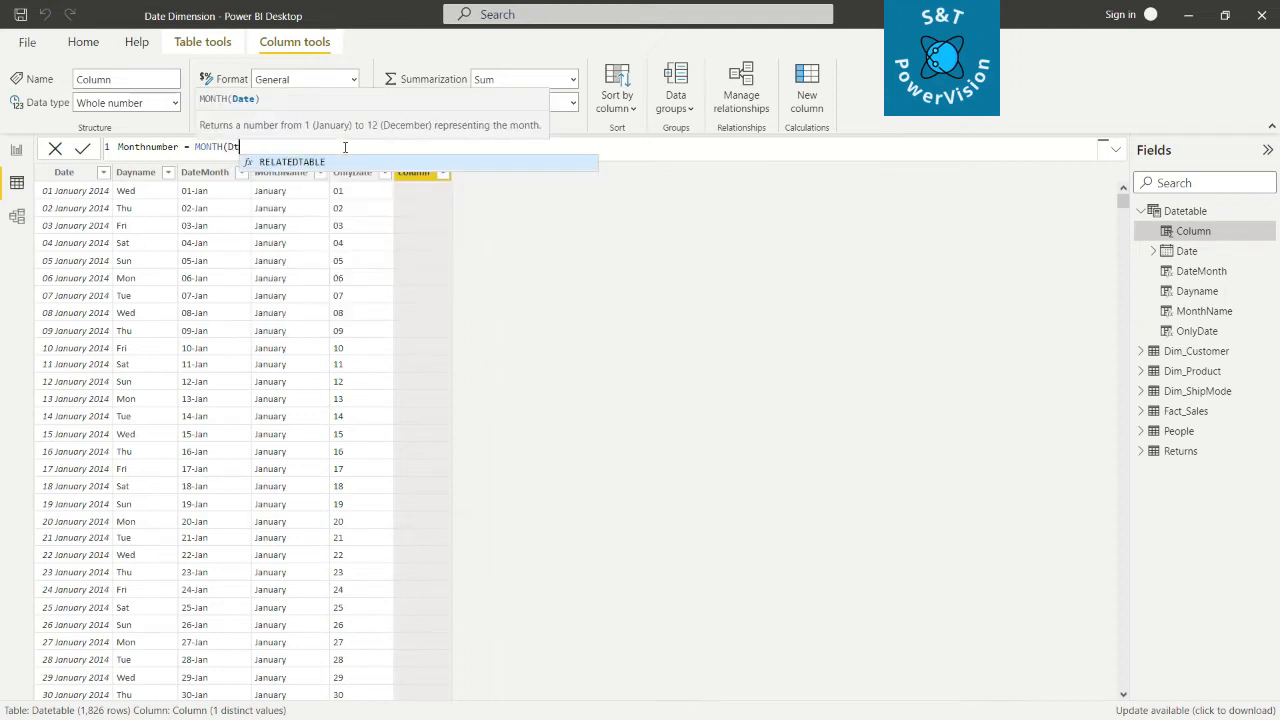
{"action": "key", "text": "BackSpace"}
{"action": "type", "text": "atetab"}
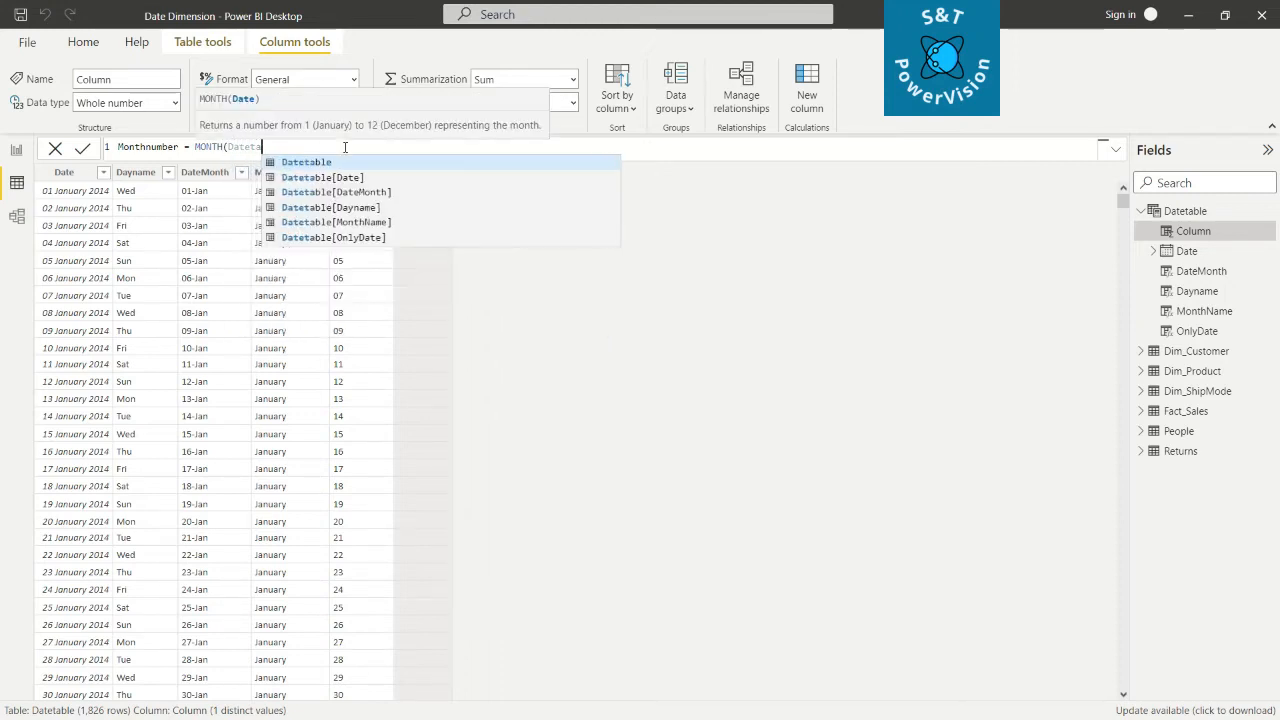
{"action": "type", "text": "le"}
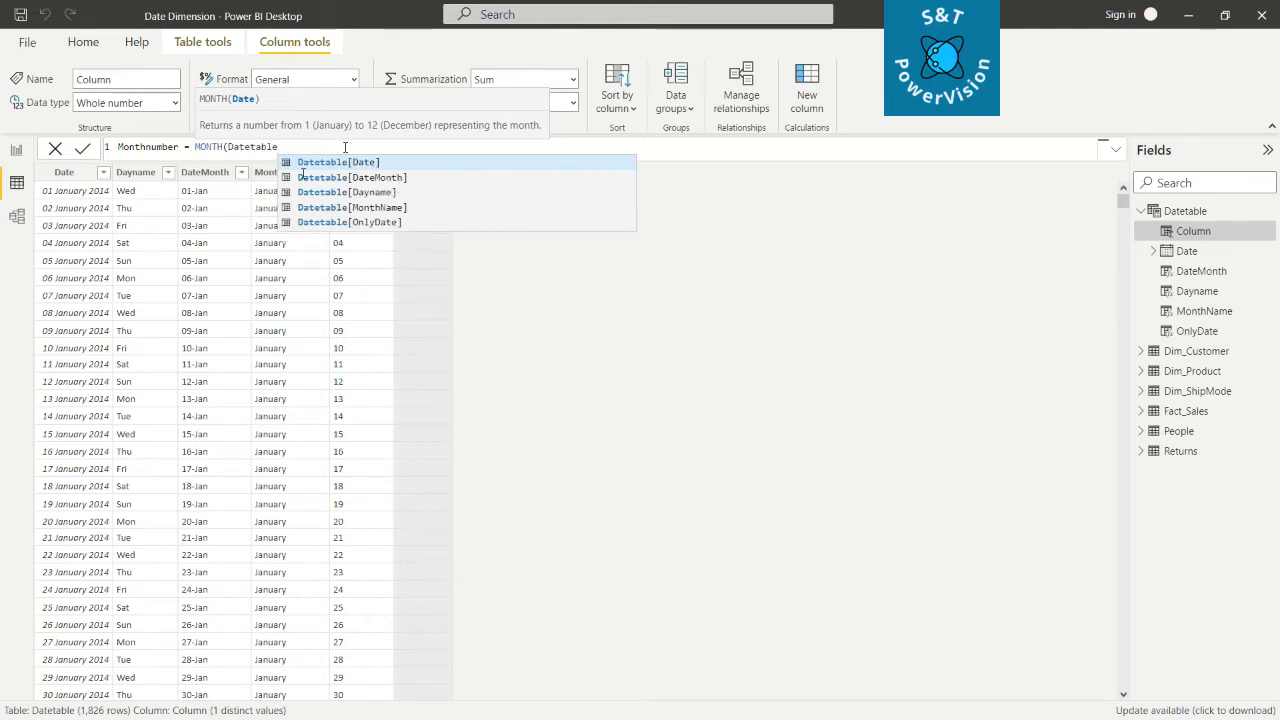
{"action": "type", "text": "["}
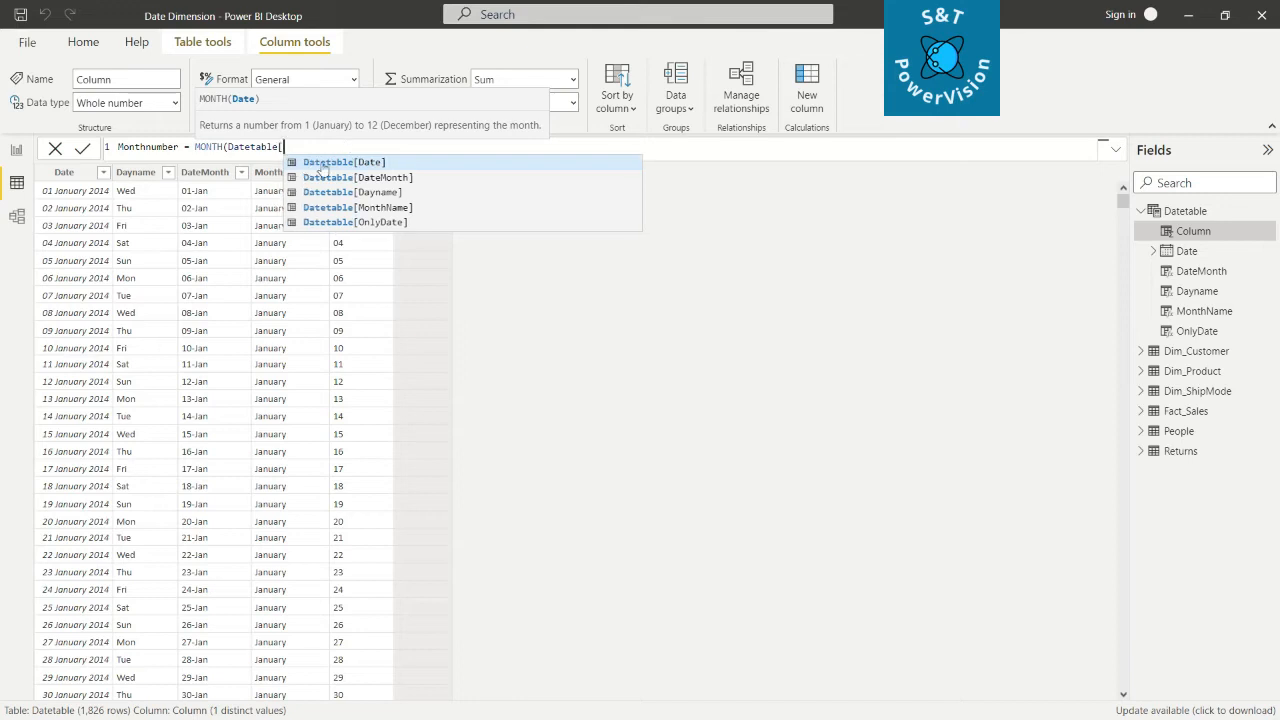
{"action": "key", "text": "Tab"}
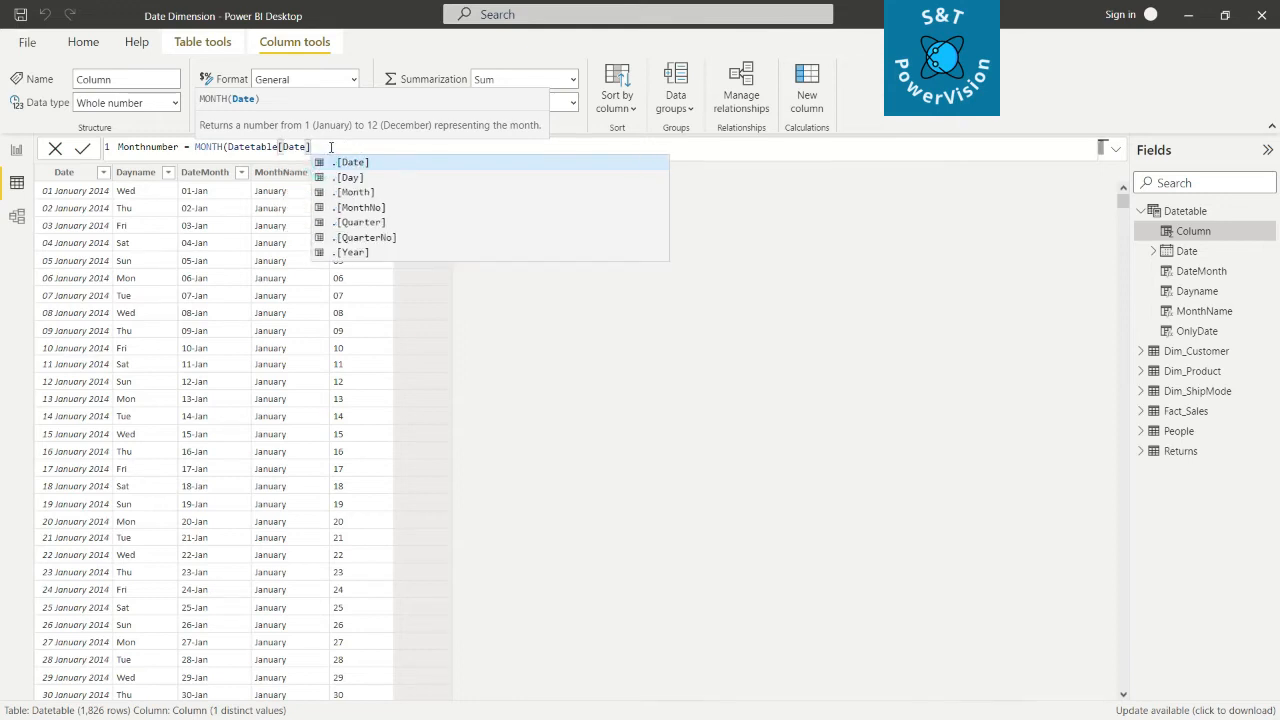
{"action": "type", "text": ")"}
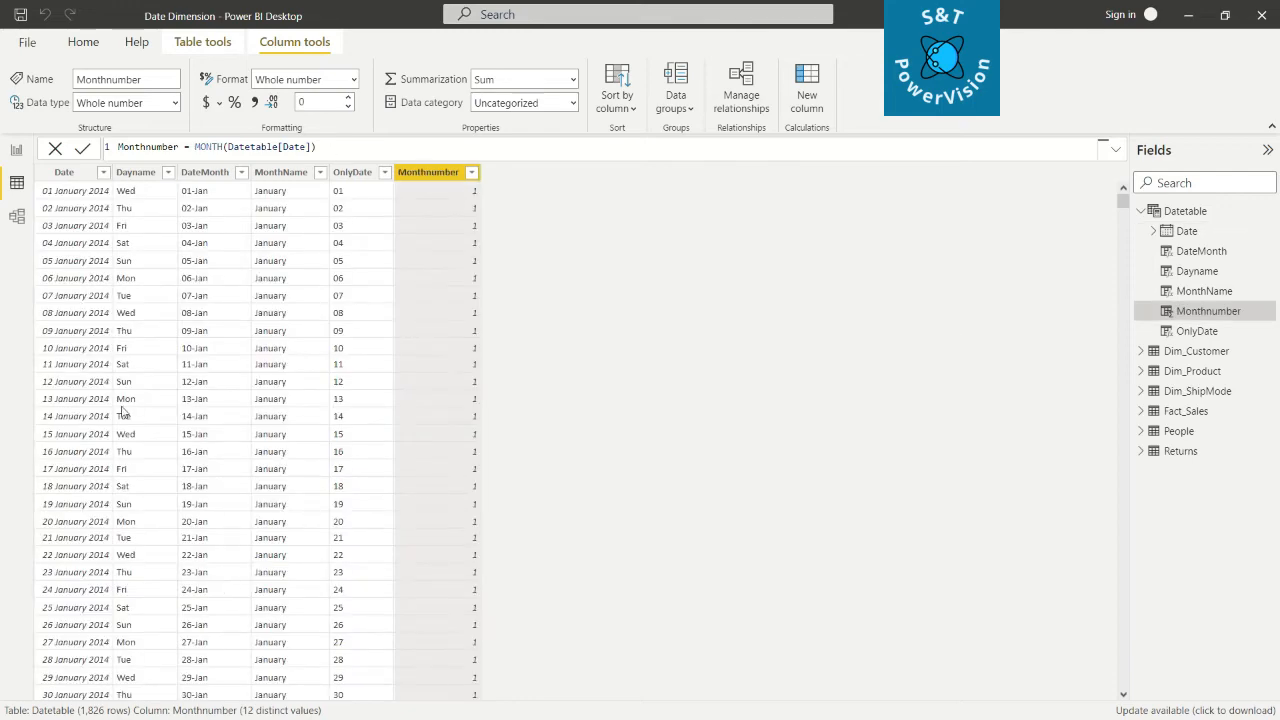
{"action": "scroll", "coordinate": [427, 265], "scroll_direction": "down", "scroll_amount": 1}
{"action": "scroll", "coordinate": [59, 433], "scroll_direction": "down", "scroll_amount": 4}
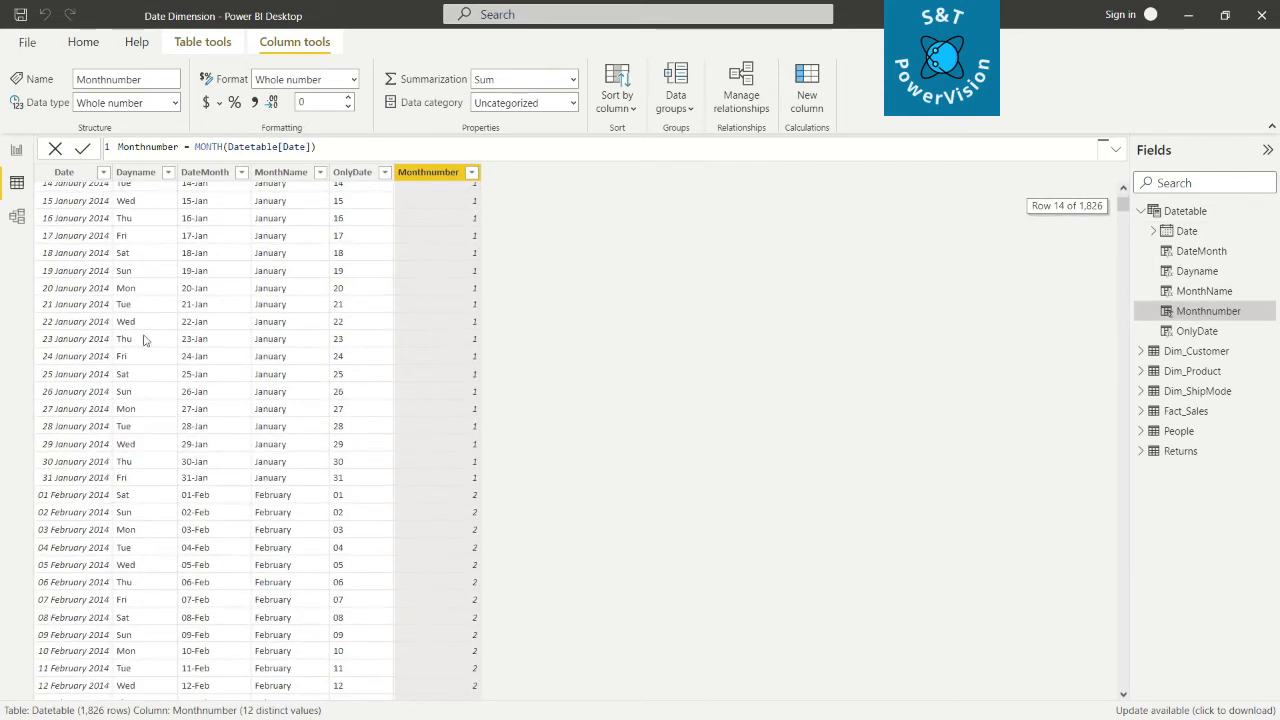
{"action": "scroll", "coordinate": [432, 545], "scroll_direction": "down", "scroll_amount": 9}
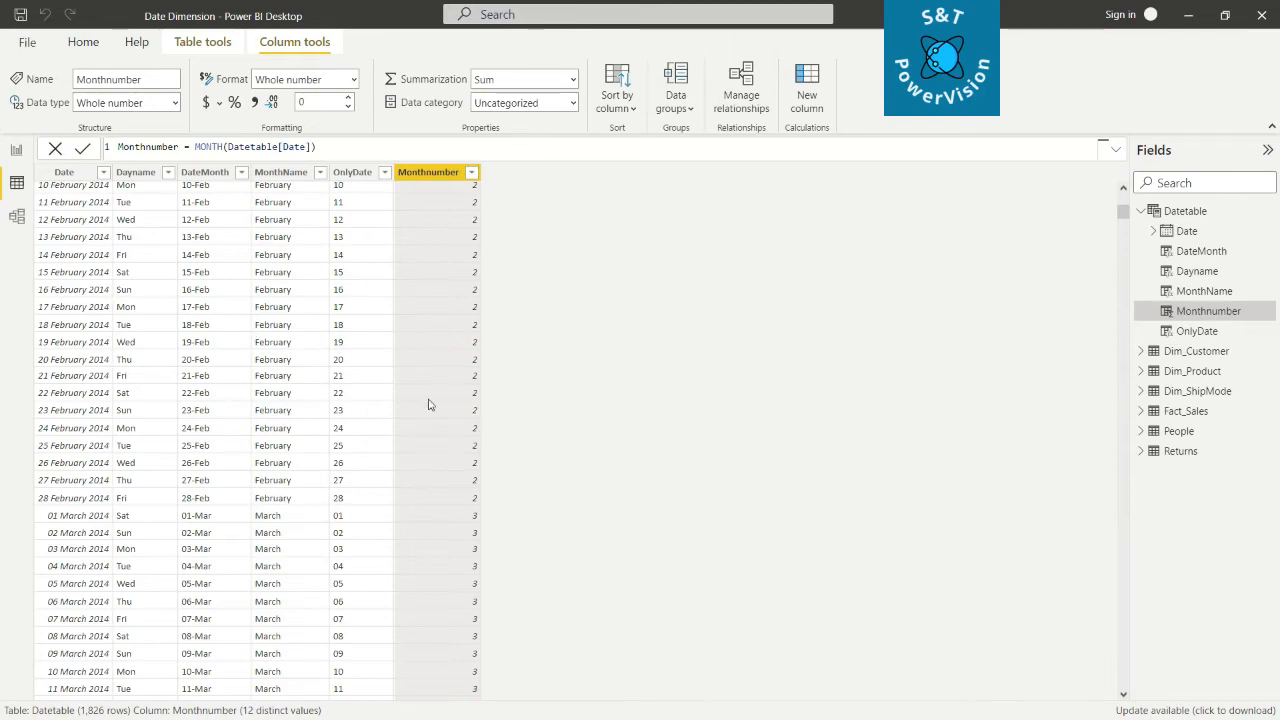
{"action": "scroll", "coordinate": [419, 376], "scroll_direction": "up", "scroll_amount": 13}
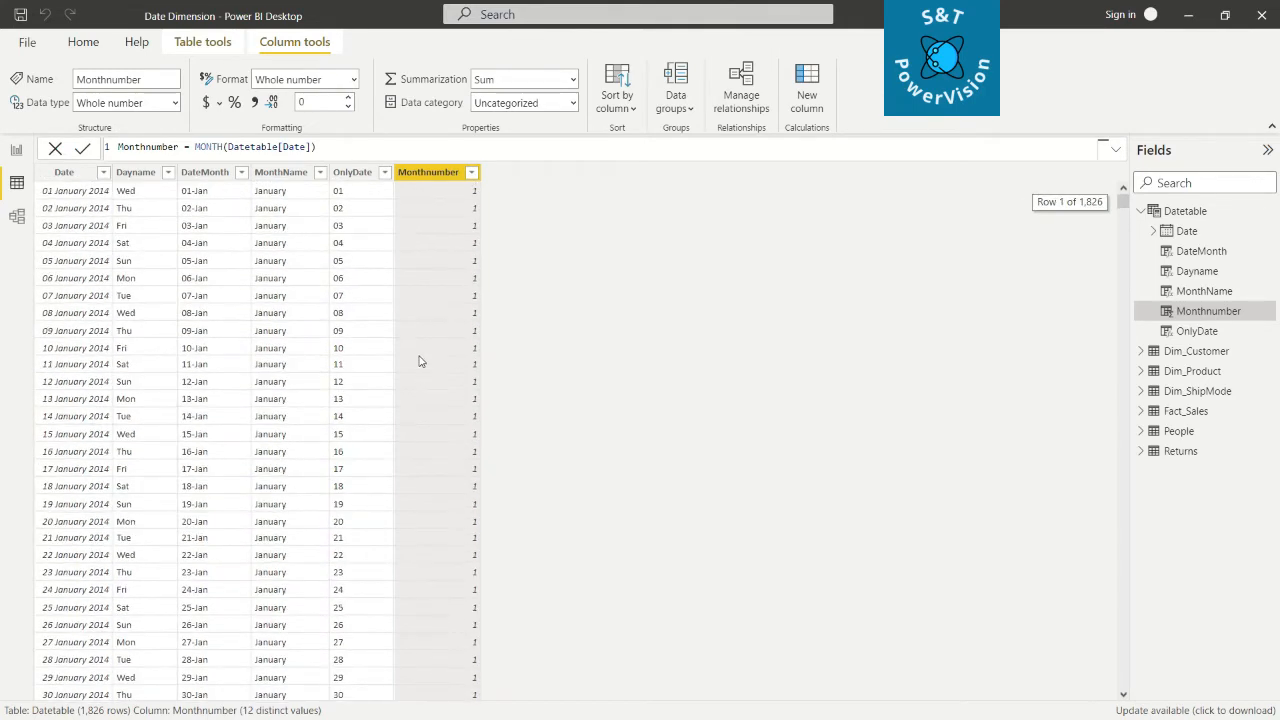
- Add a calculated column named Year to Datetable that applies the YEAR function to the Date column
{"action": "left_click", "coordinate": [808, 101]}
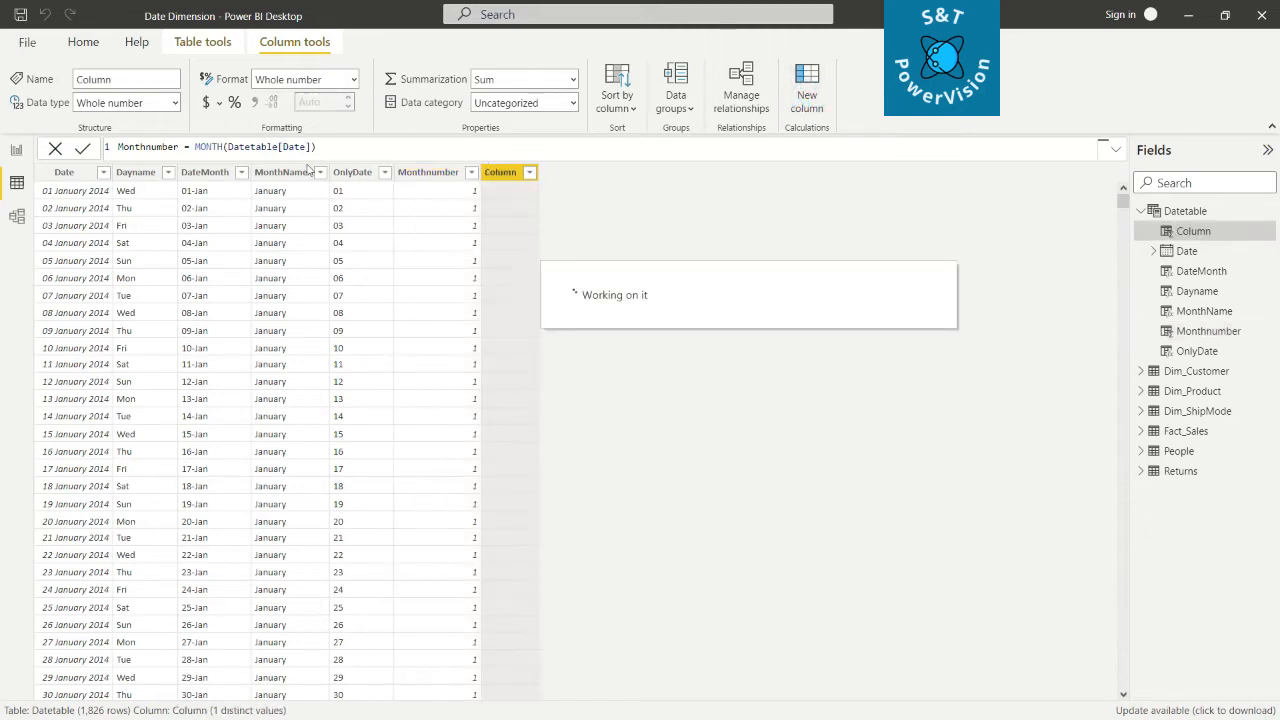
{"action": "type", "text": "Year "}
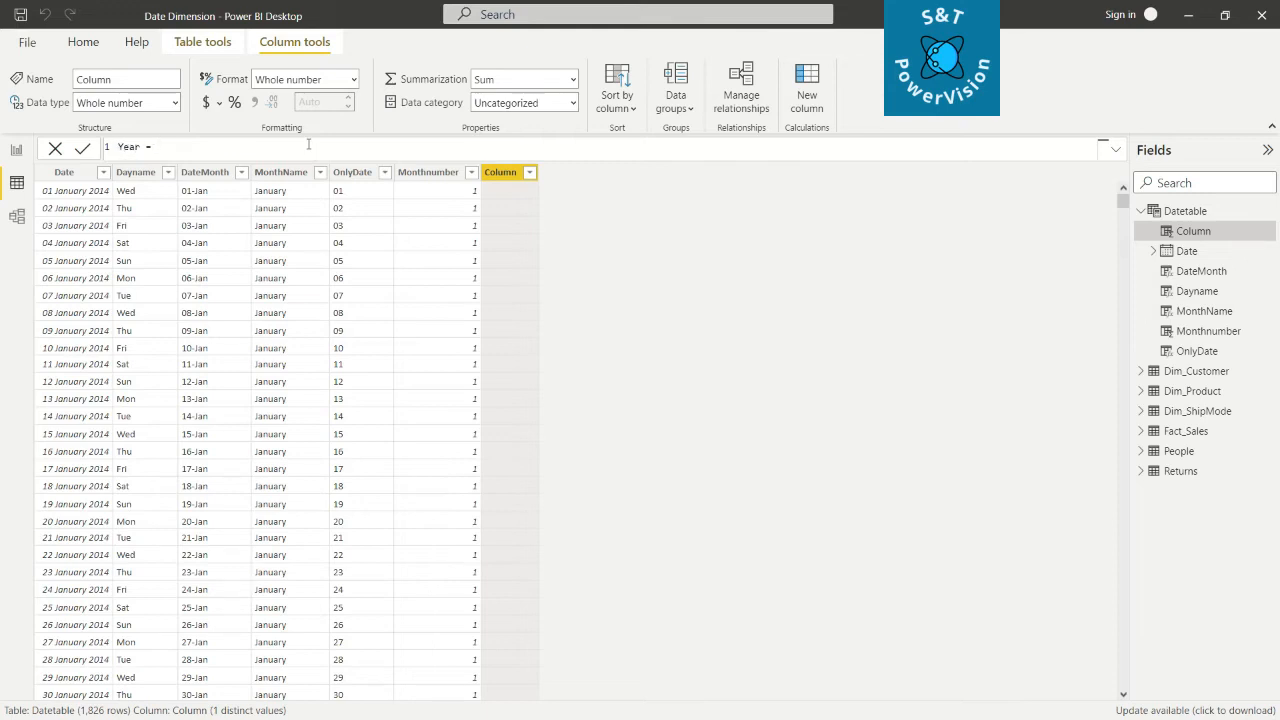
{"action": "type", "text": "= YEAR"}
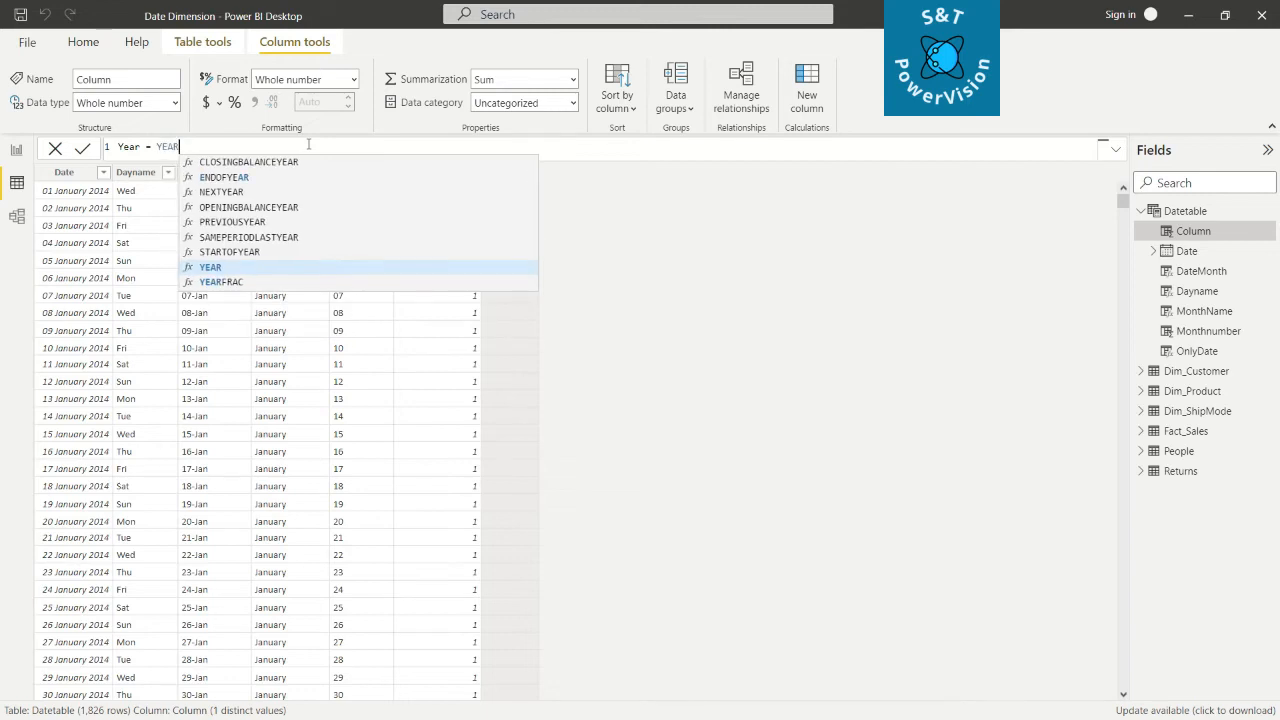
{"action": "type", "text": "(Dat"}
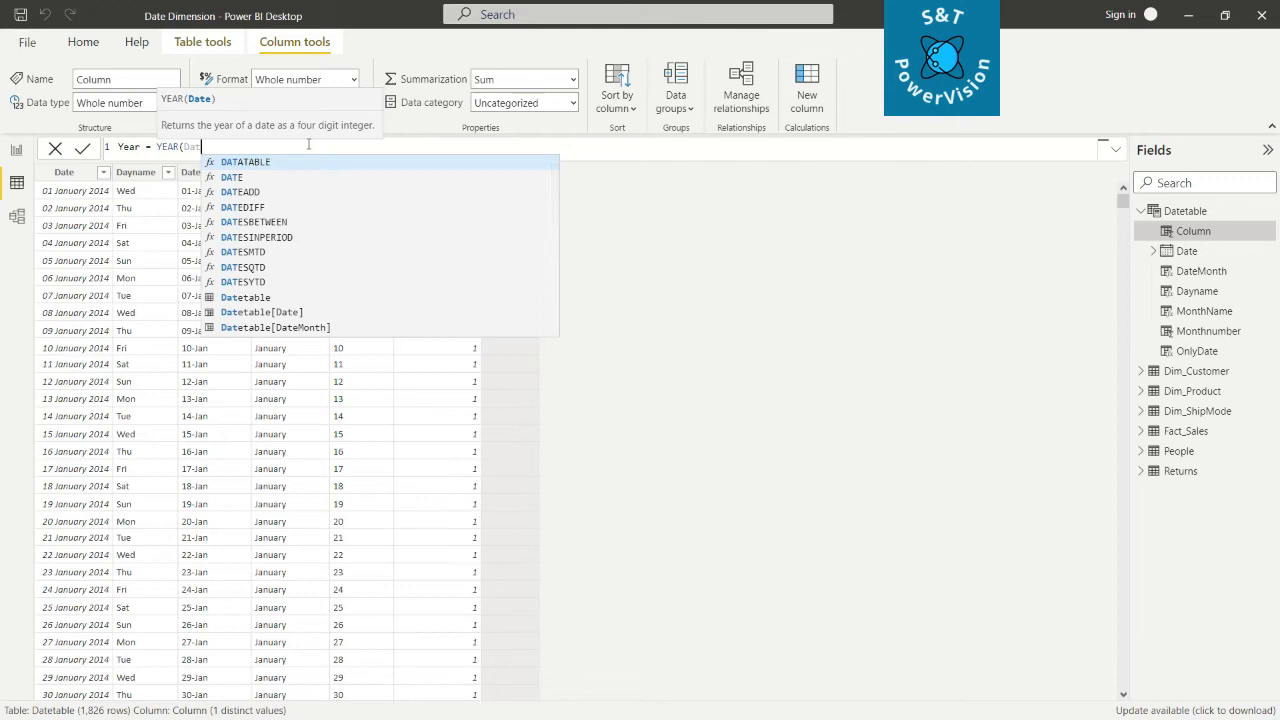
{"action": "type", "text": "etable"}
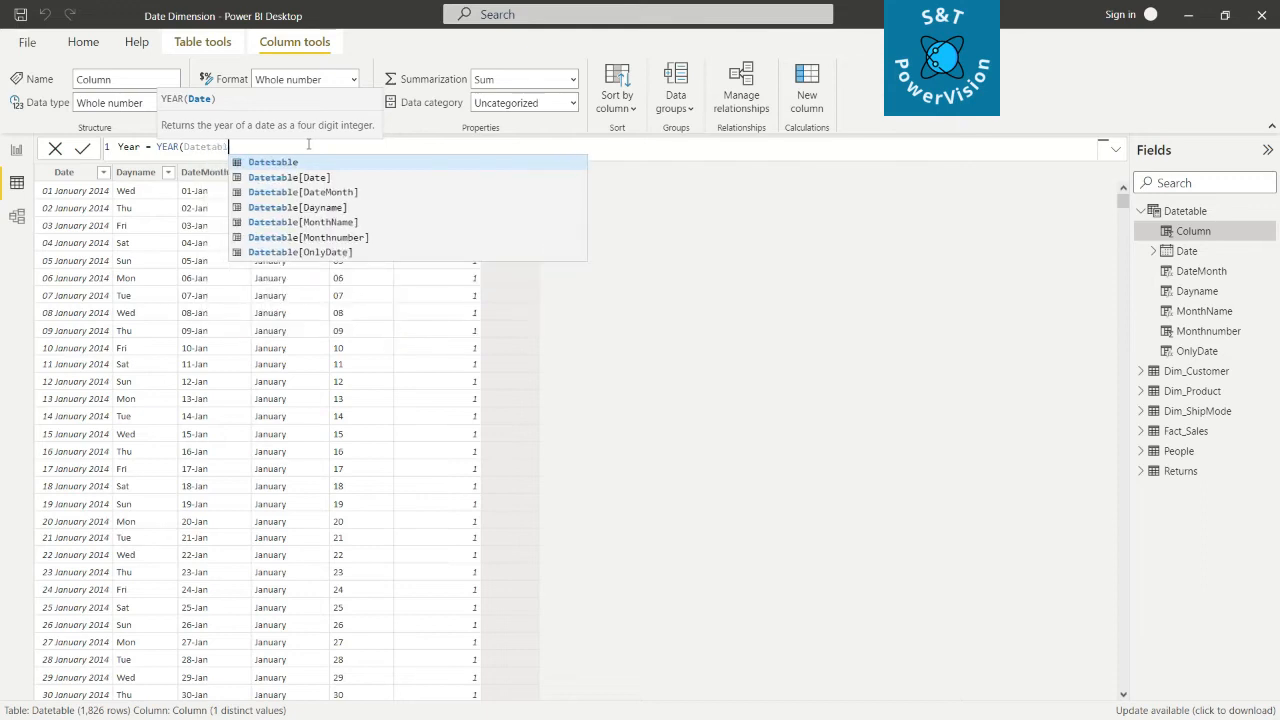
{"action": "type", "text": "[Date"}
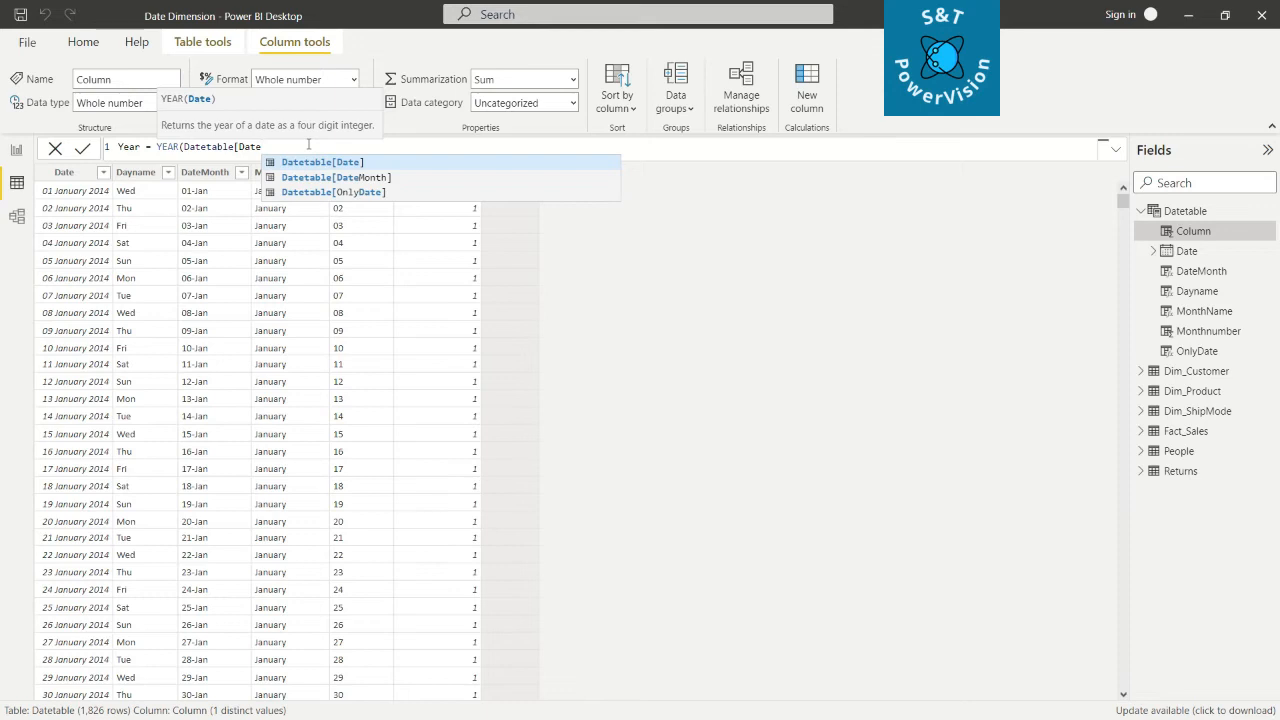
{"action": "type", "text": "])"}
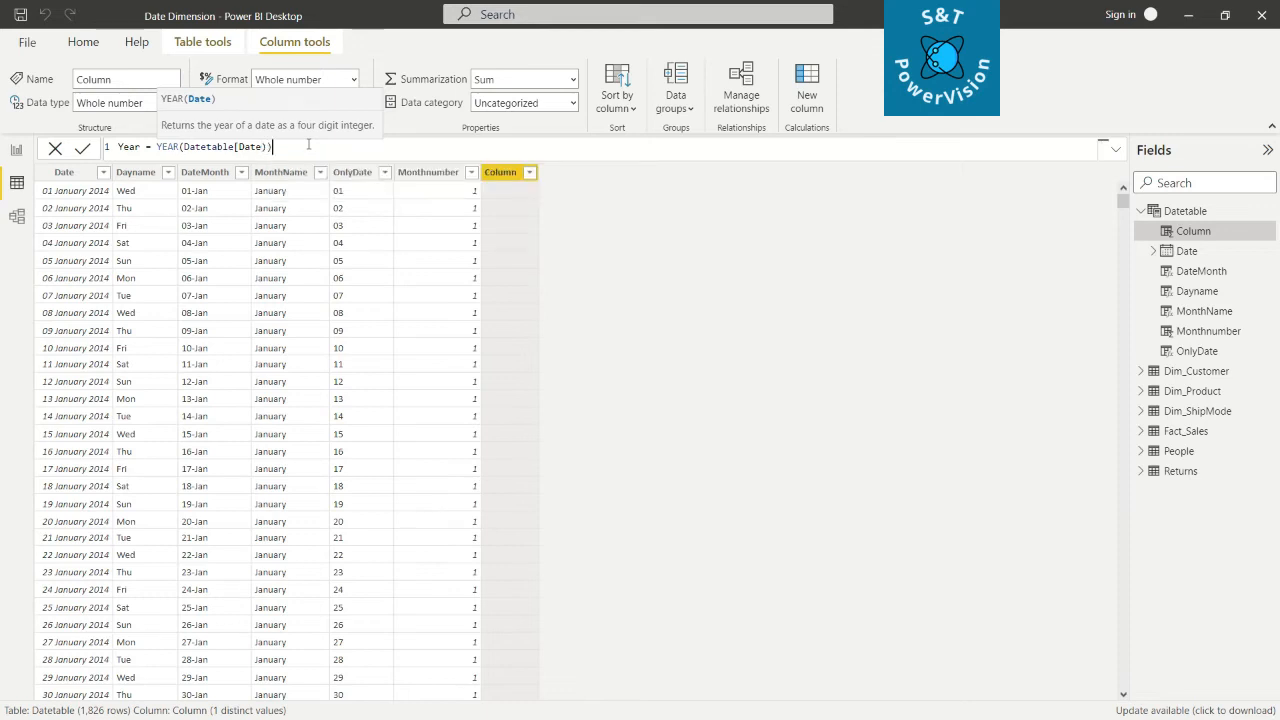
{"action": "key", "text": "Return"}
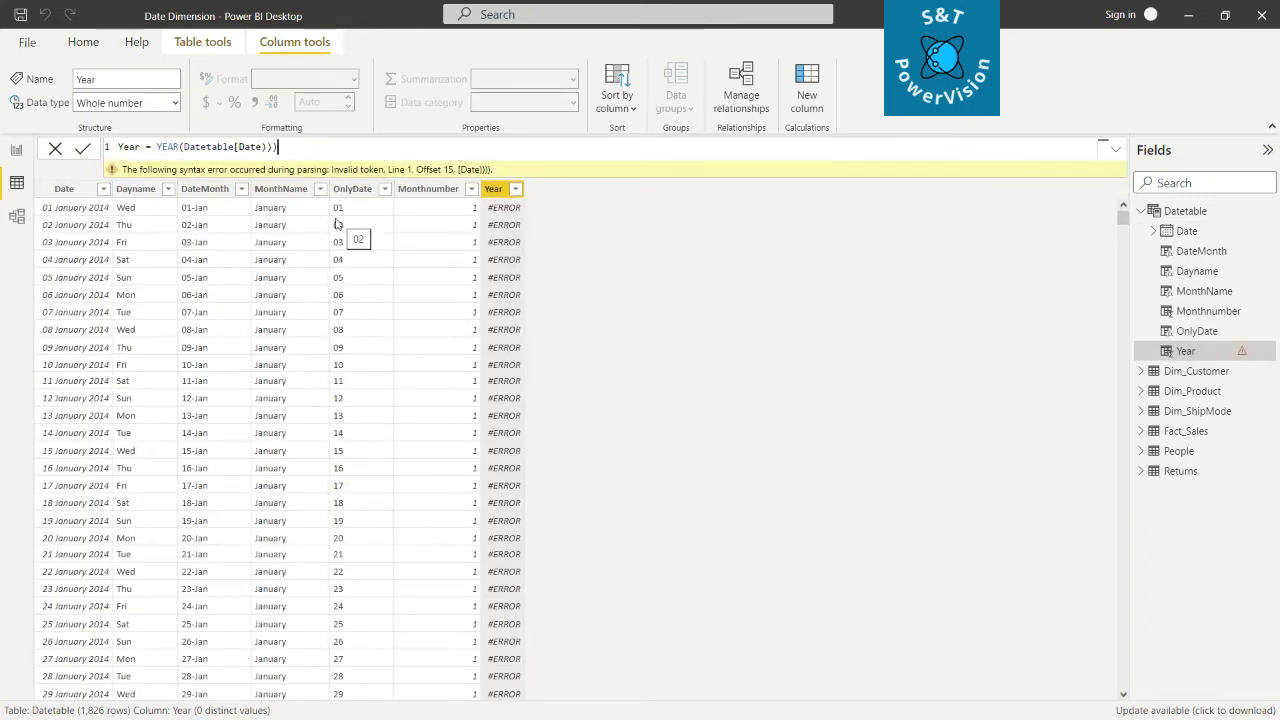
- Correct the new column's formula to Year = YEAR(Datetable[Date]) and check its values against the dates
{"action": "key", "text": "BackSpace"}
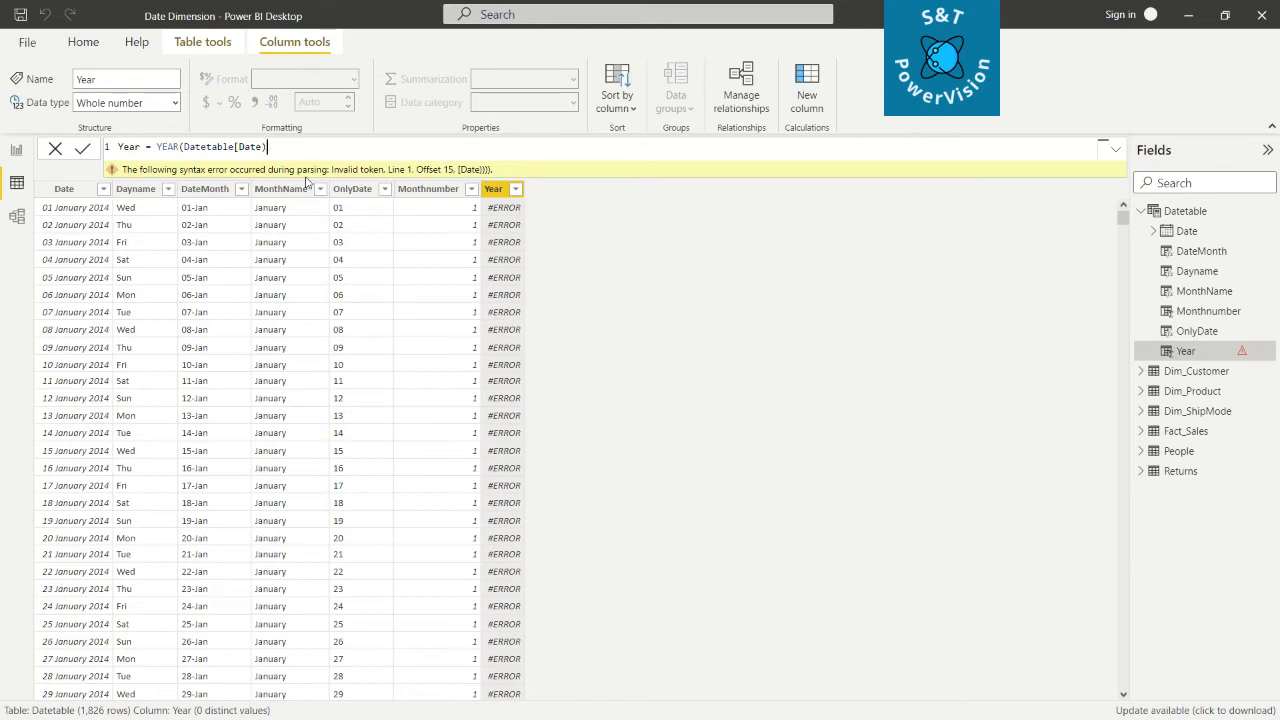
{"action": "key", "text": "BackSpace"}
{"action": "key", "text": "BackSpace"}
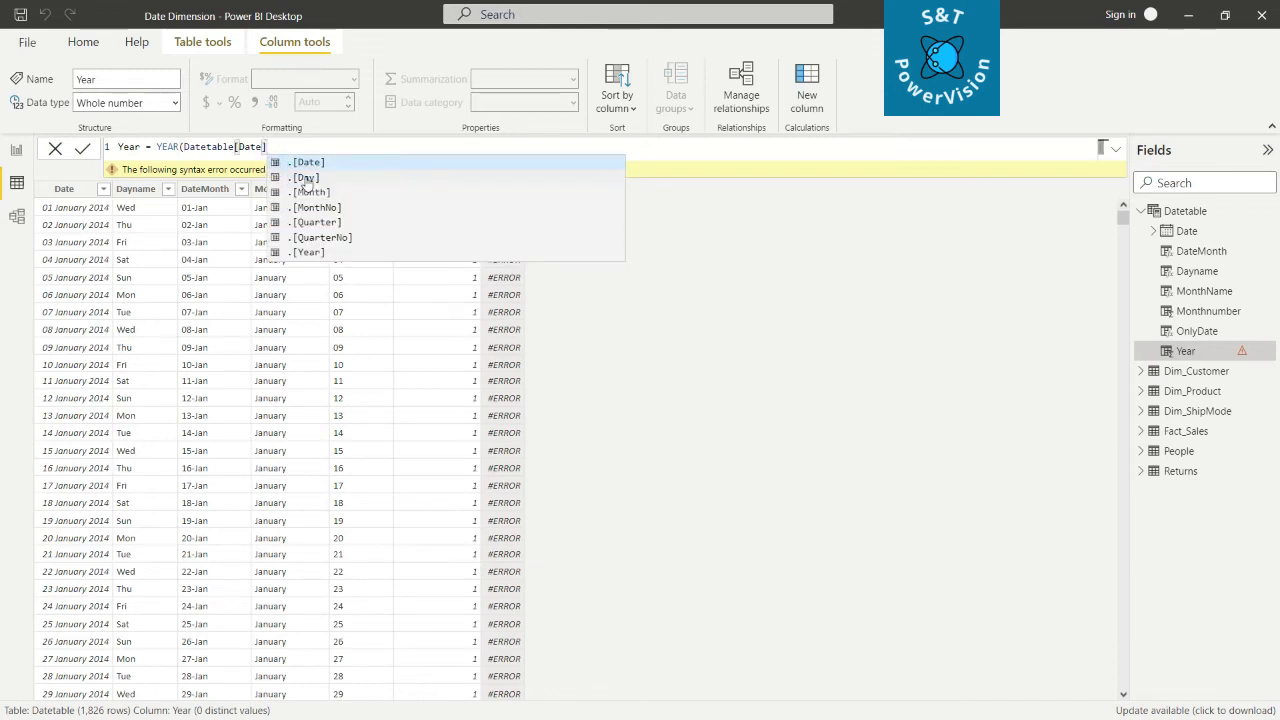
{"action": "type", "text": "])"}
{"action": "key", "text": "Return"}
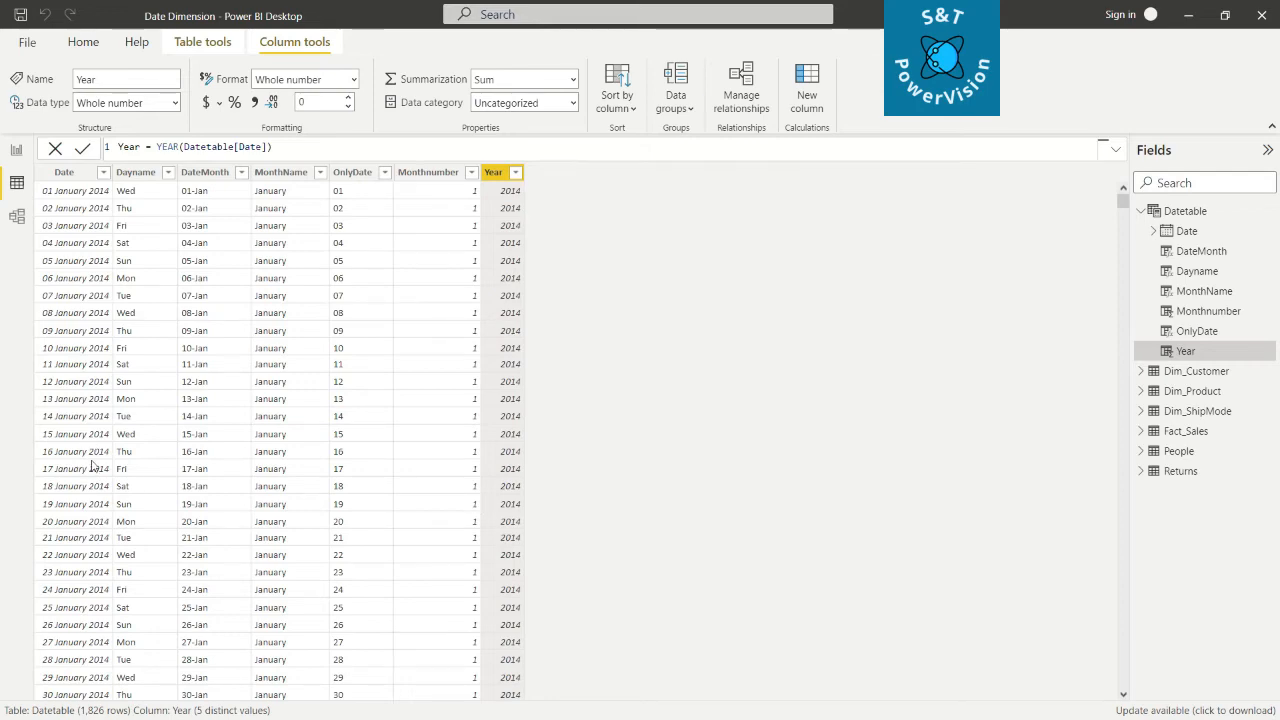
{"action": "scroll", "coordinate": [492, 493], "scroll_direction": "down", "scroll_amount": 20}
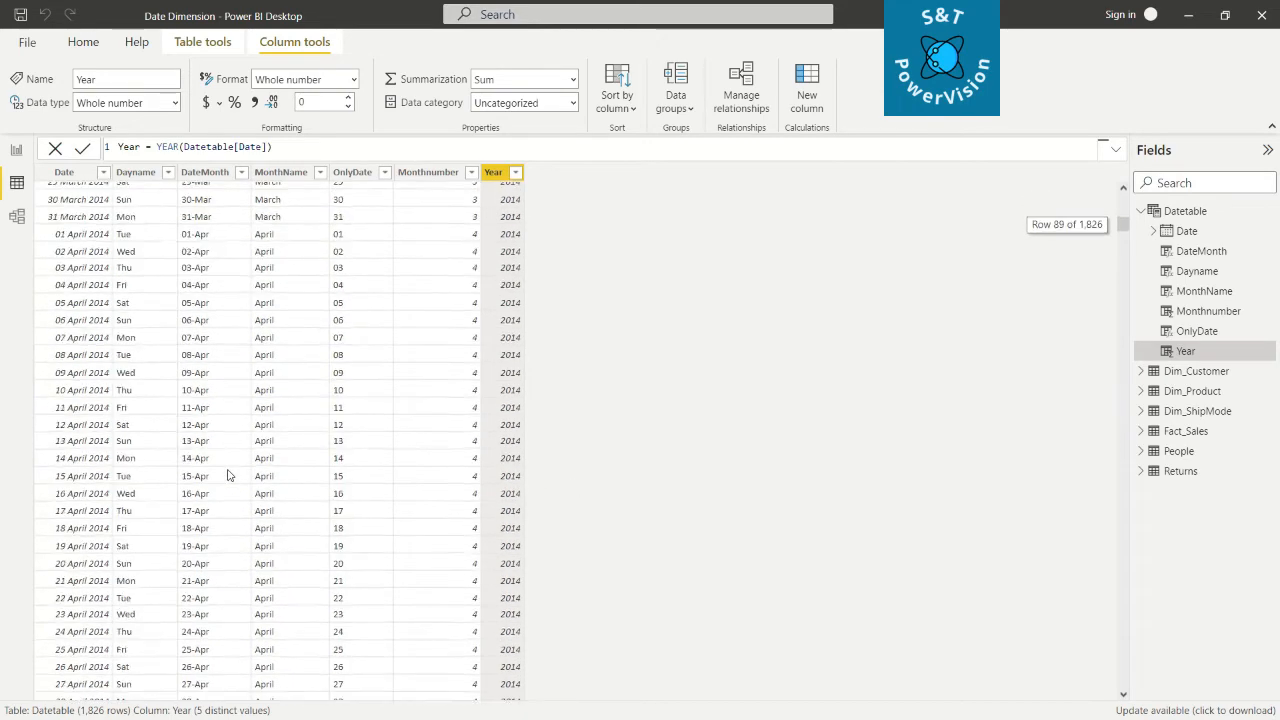
{"action": "scroll", "coordinate": [245, 405], "scroll_direction": "up", "scroll_amount": 20}
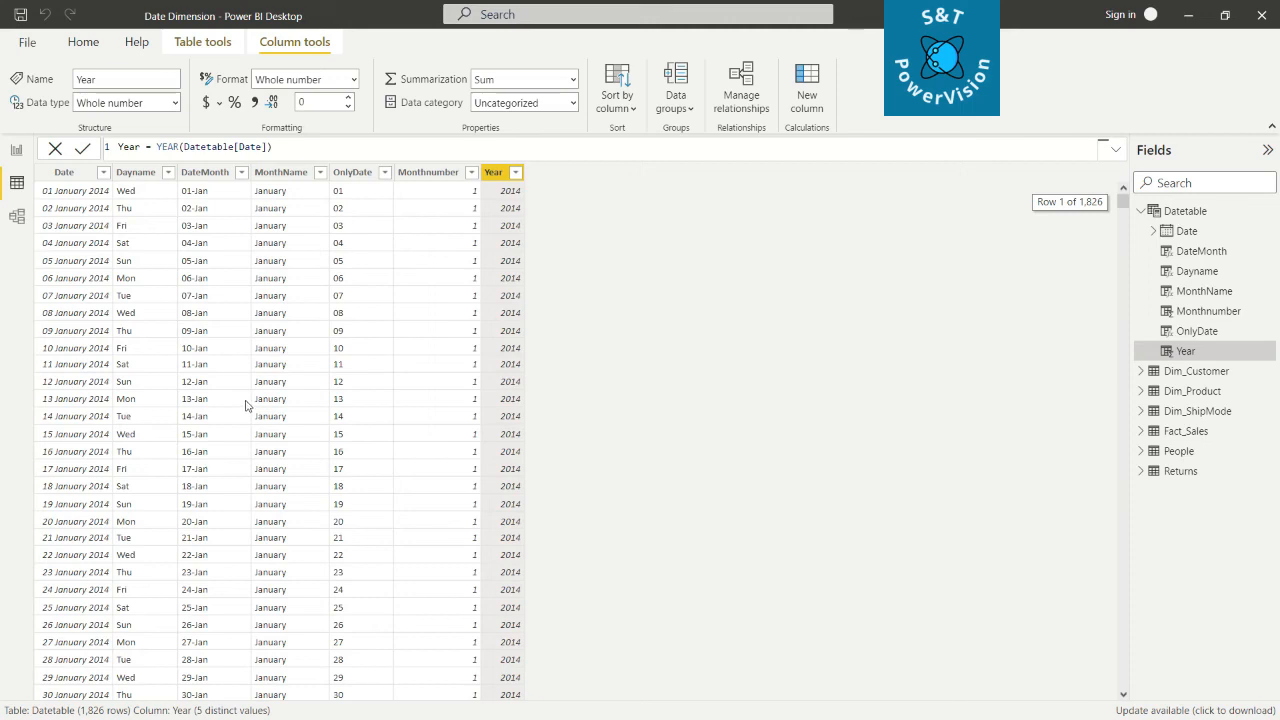
- Add a calculated column to Datetable with the formula Weekdaynumber = WEEKDAY(Datetable[Date],2)
{"action": "left_click", "coordinate": [815, 100]}
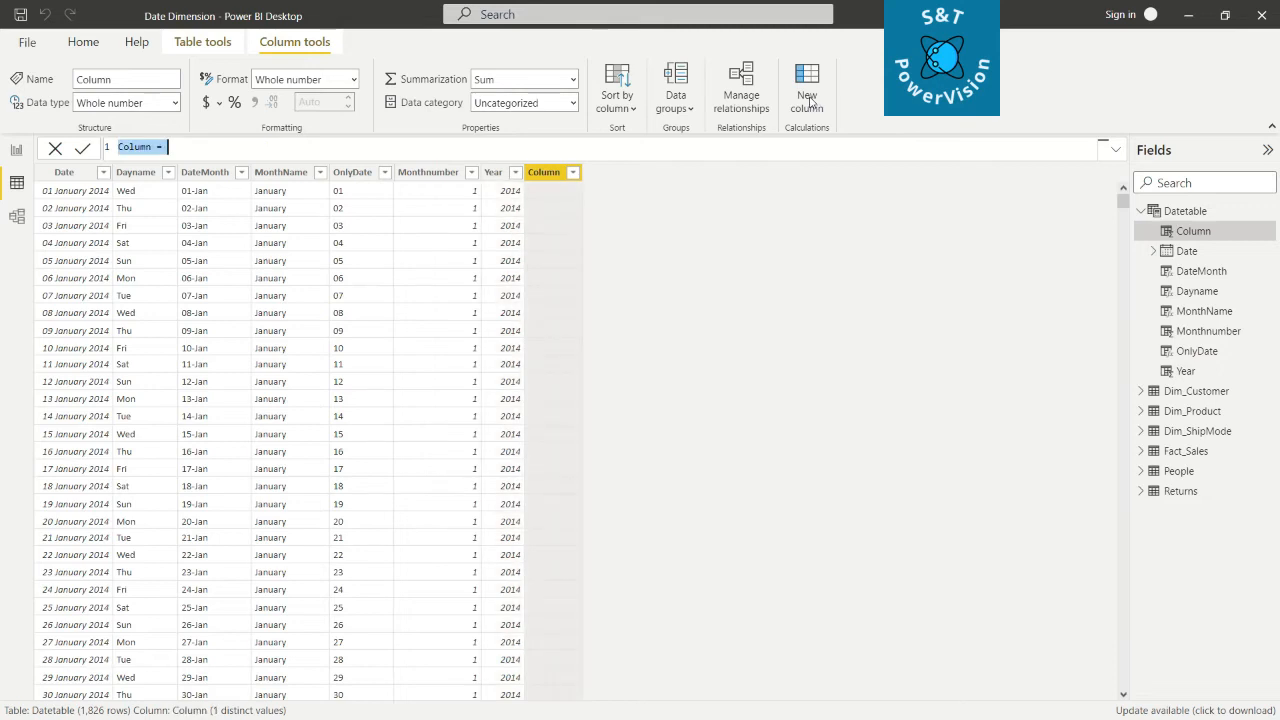
{"action": "type", "text": "W"}
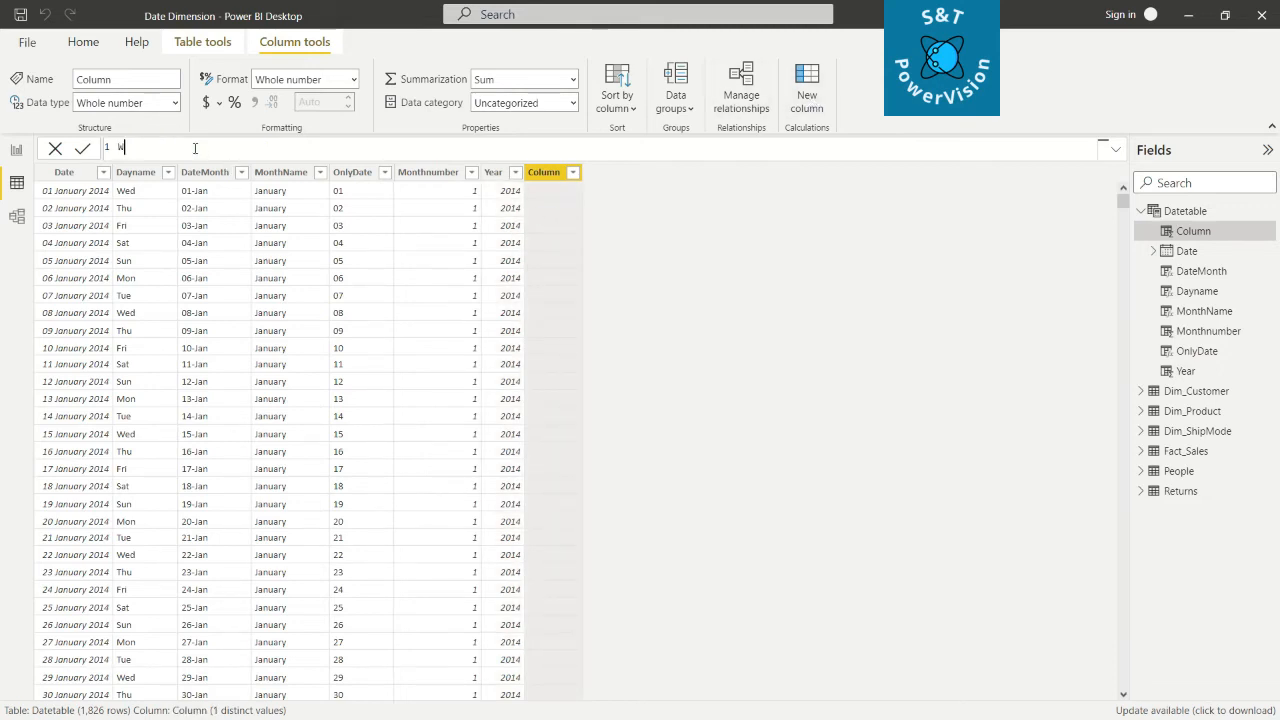
{"action": "type", "text": "eekdaynumber = WEEK"}
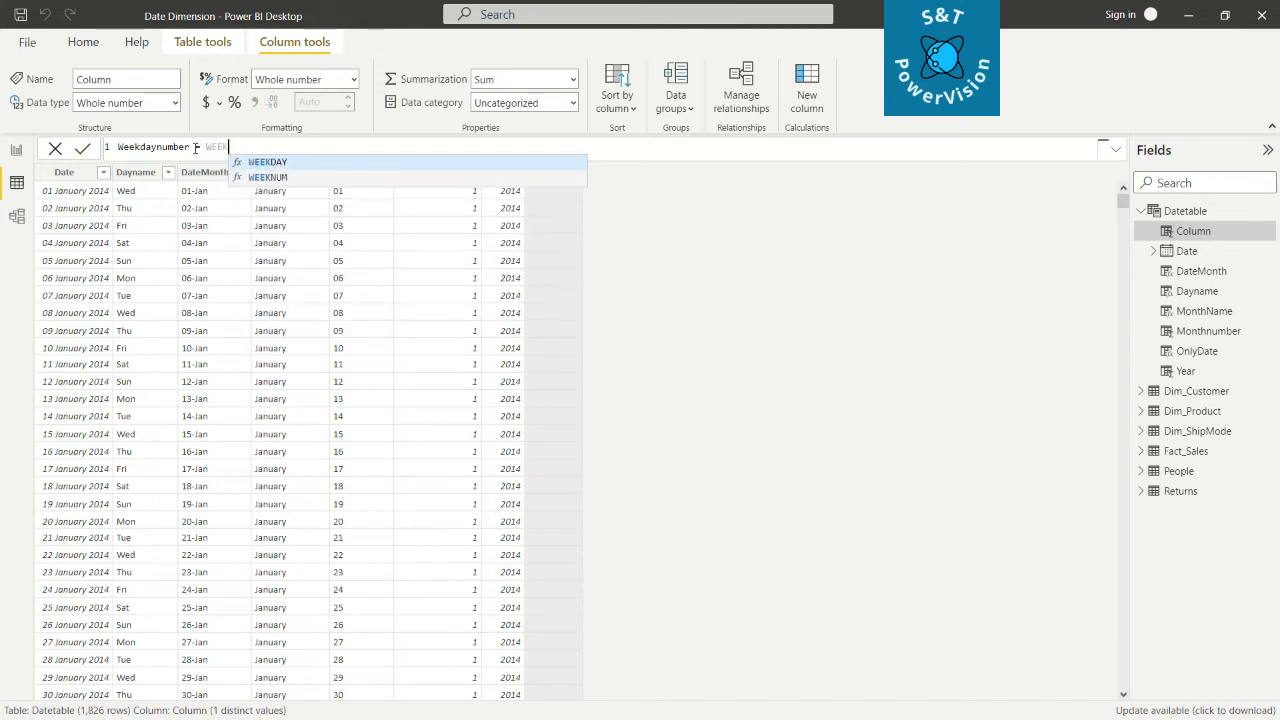
{"action": "type", "text": "DAY"}
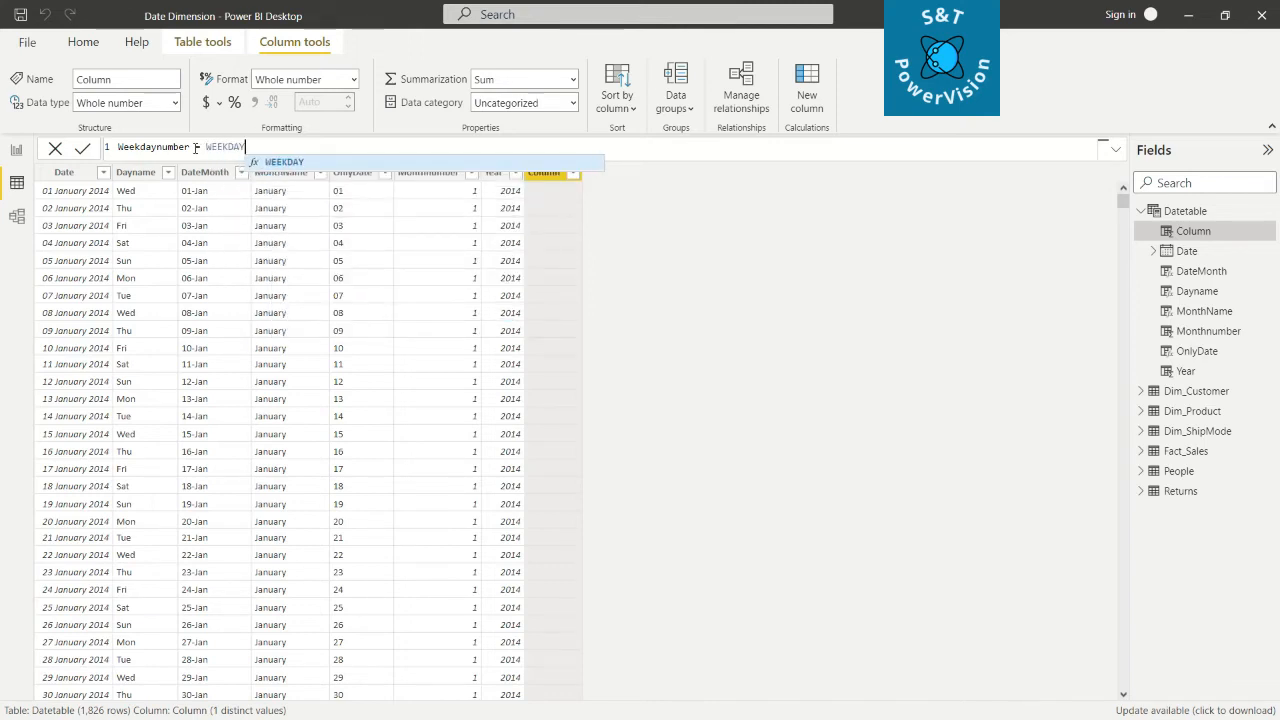
{"action": "type", "text": "("}
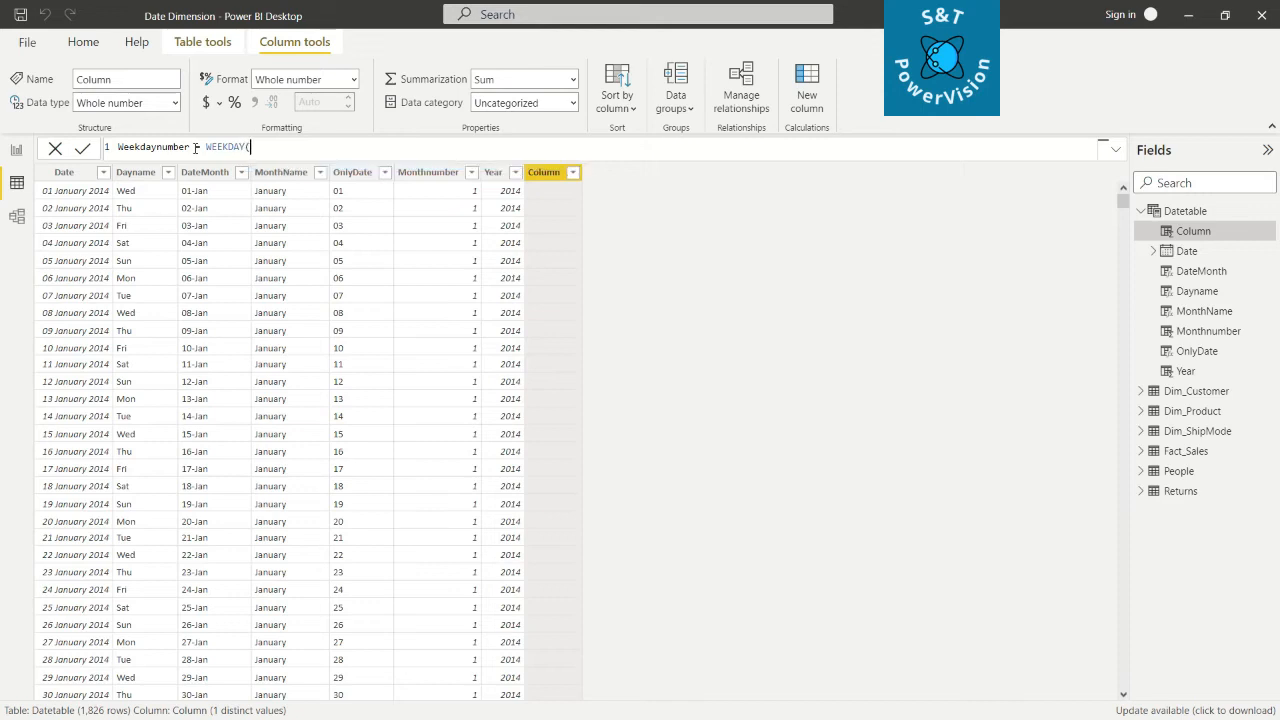
{"action": "type", "text": "Date"}
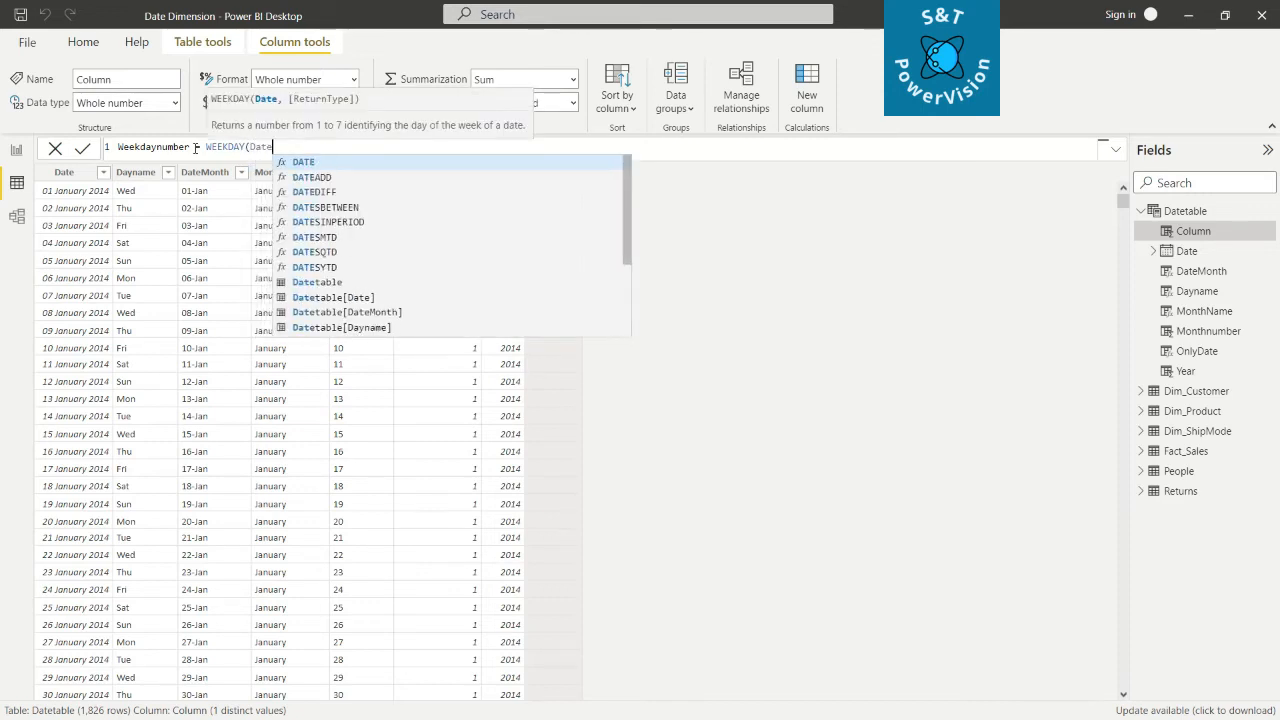
{"action": "type", "text": "table"}
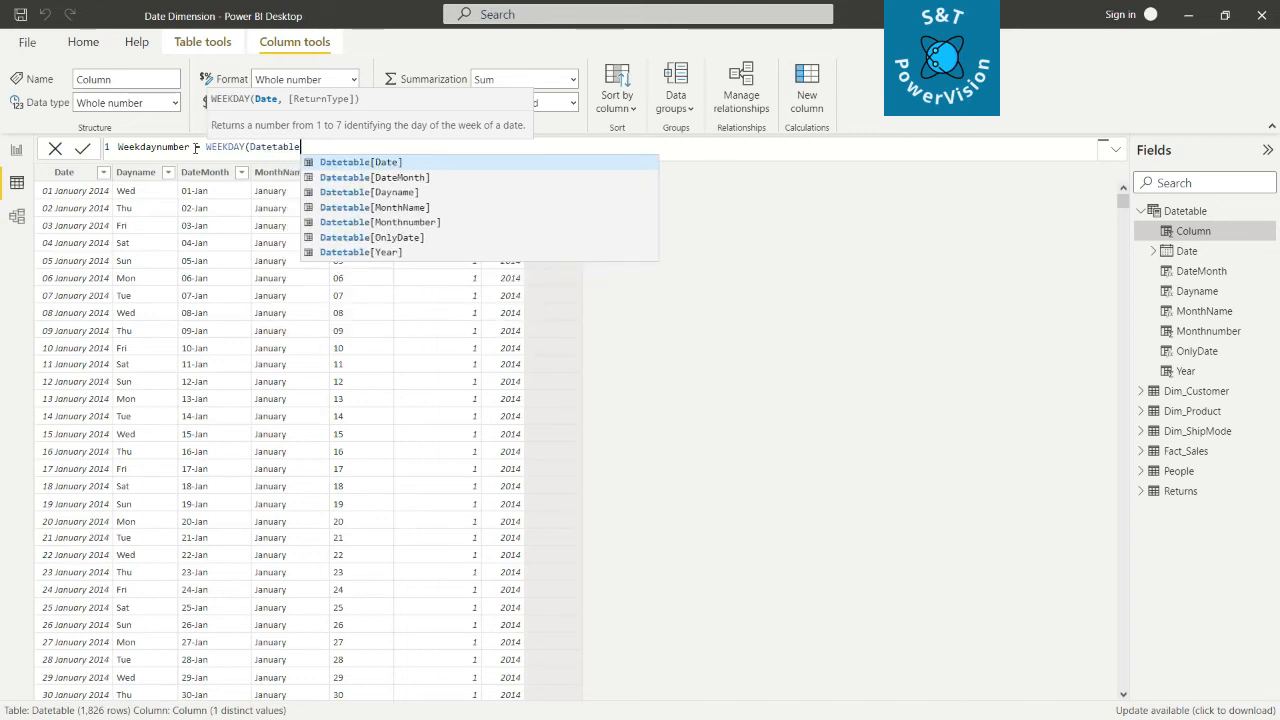
{"action": "type", "text": "[Date"}
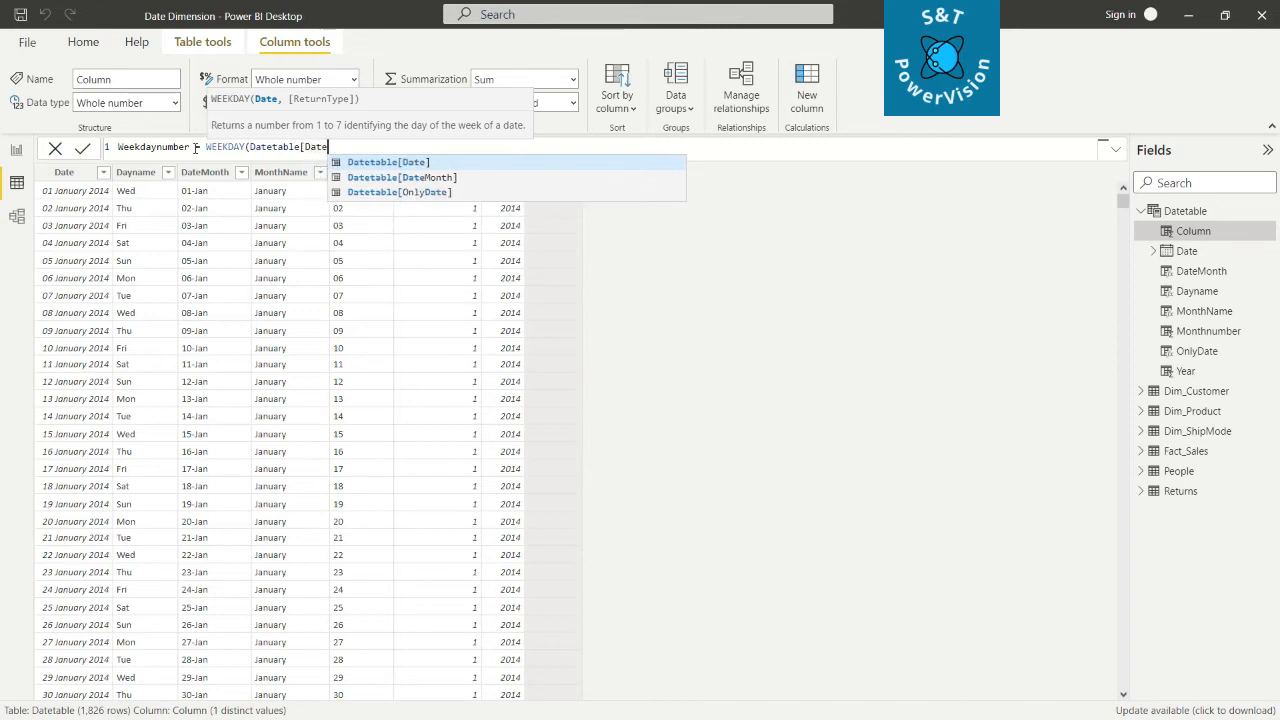
{"action": "type", "text": "],2"}
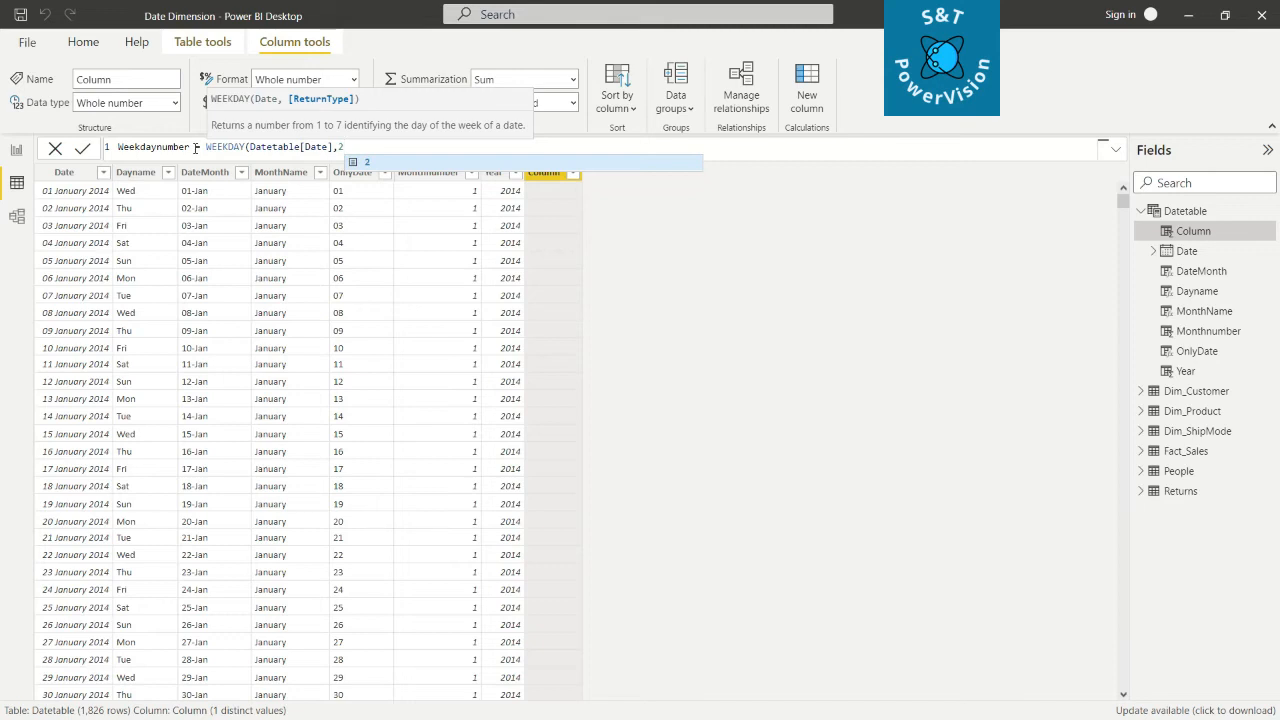
{"action": "type", "text": ")"}
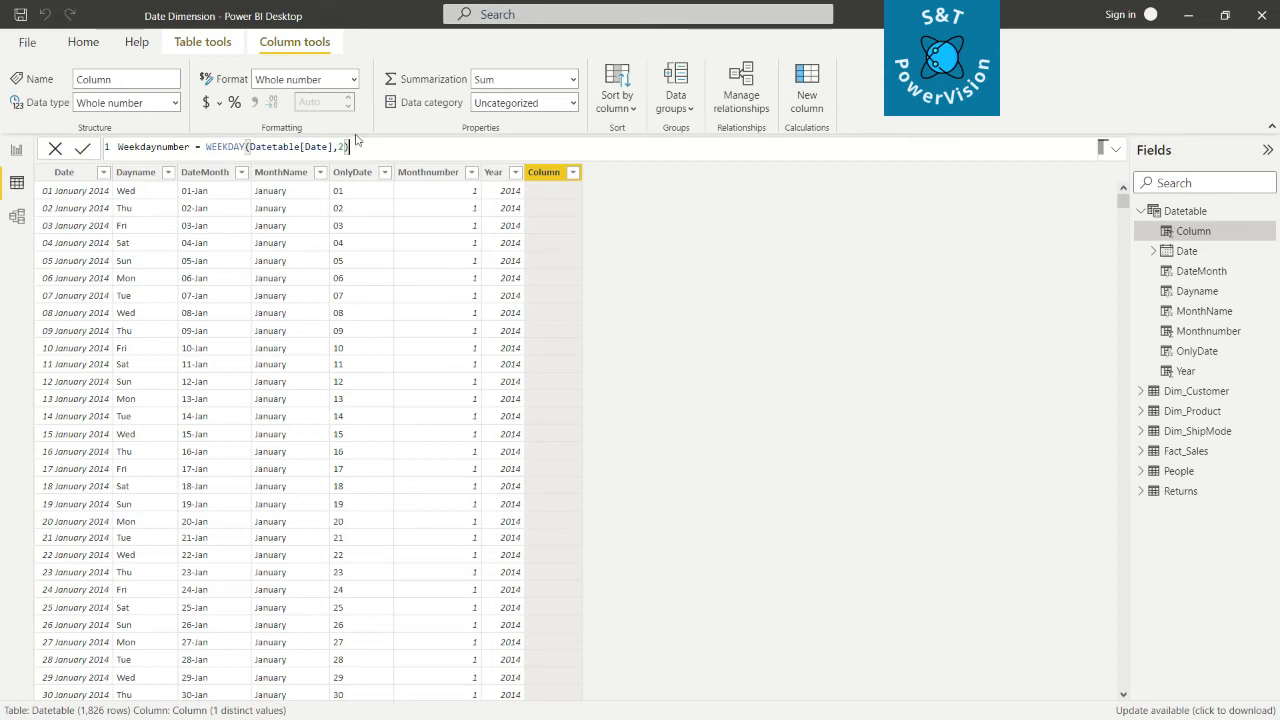
{"action": "key", "text": "Return"}
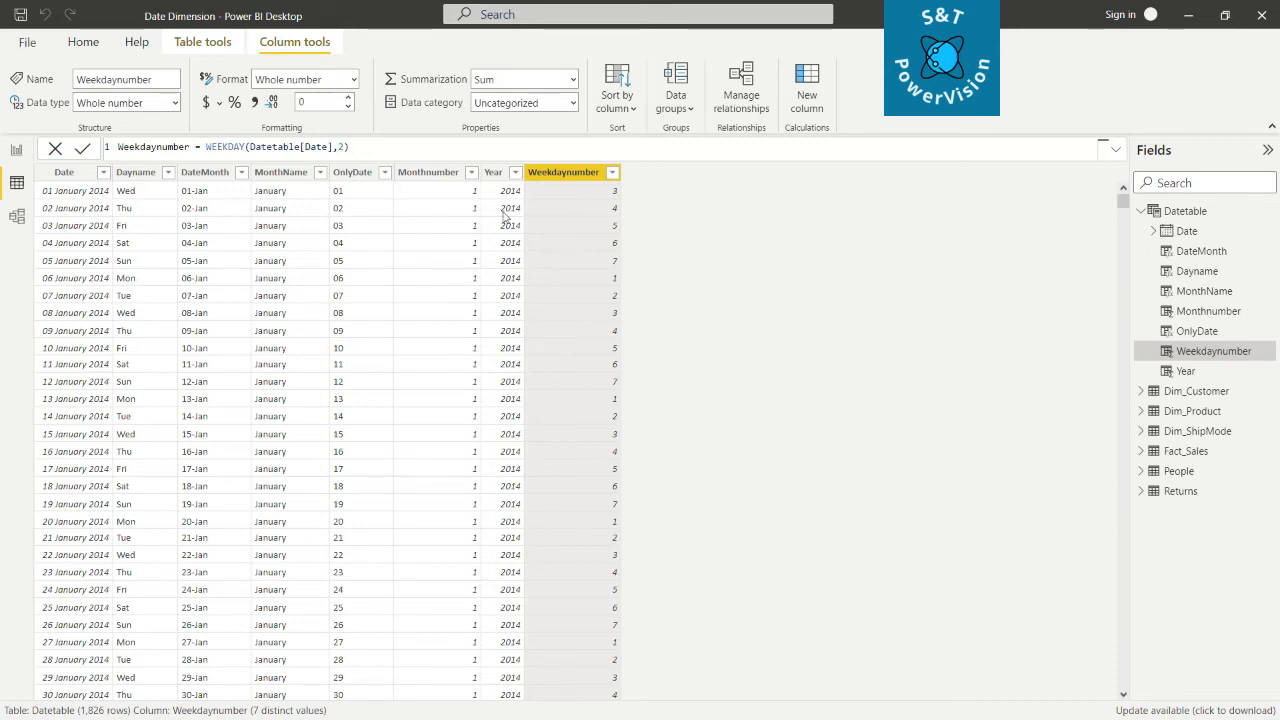
- Add a calculated column to Datetable with the formula Qtr = QUARTER(Datetable[Date])
{"action": "left_click", "coordinate": [810, 92]}
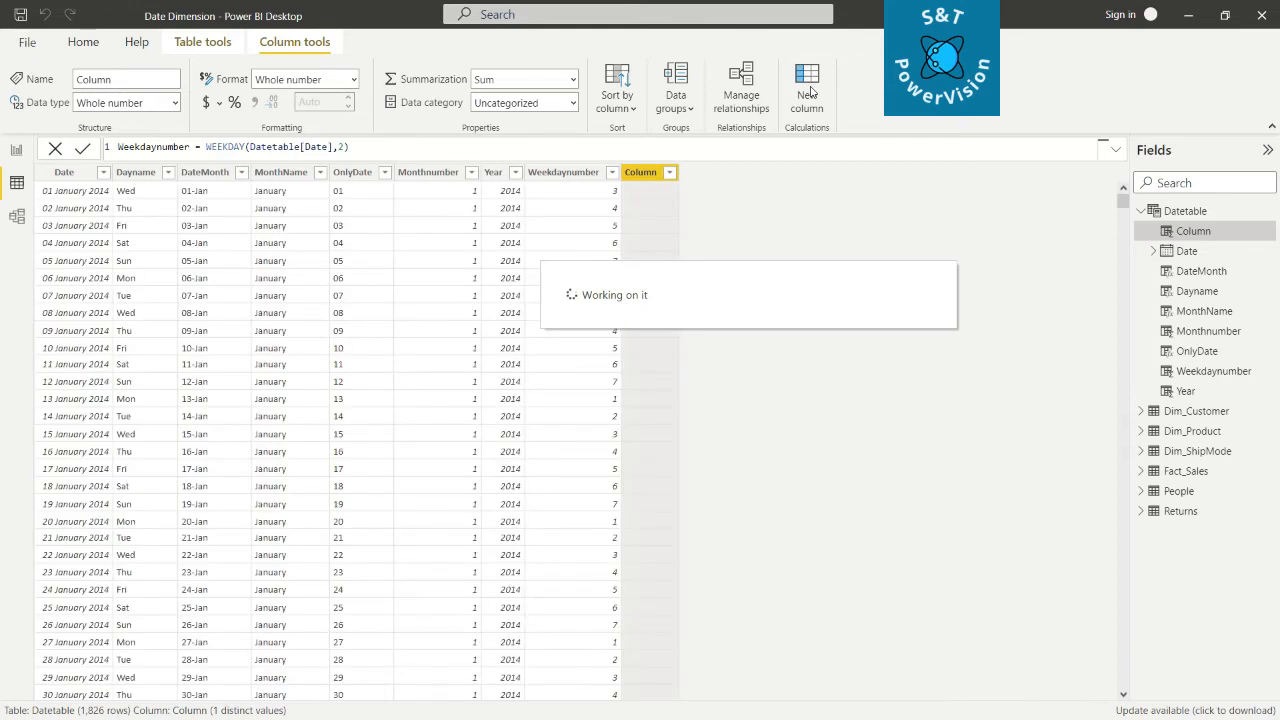
{"action": "type", "text": "Q"}
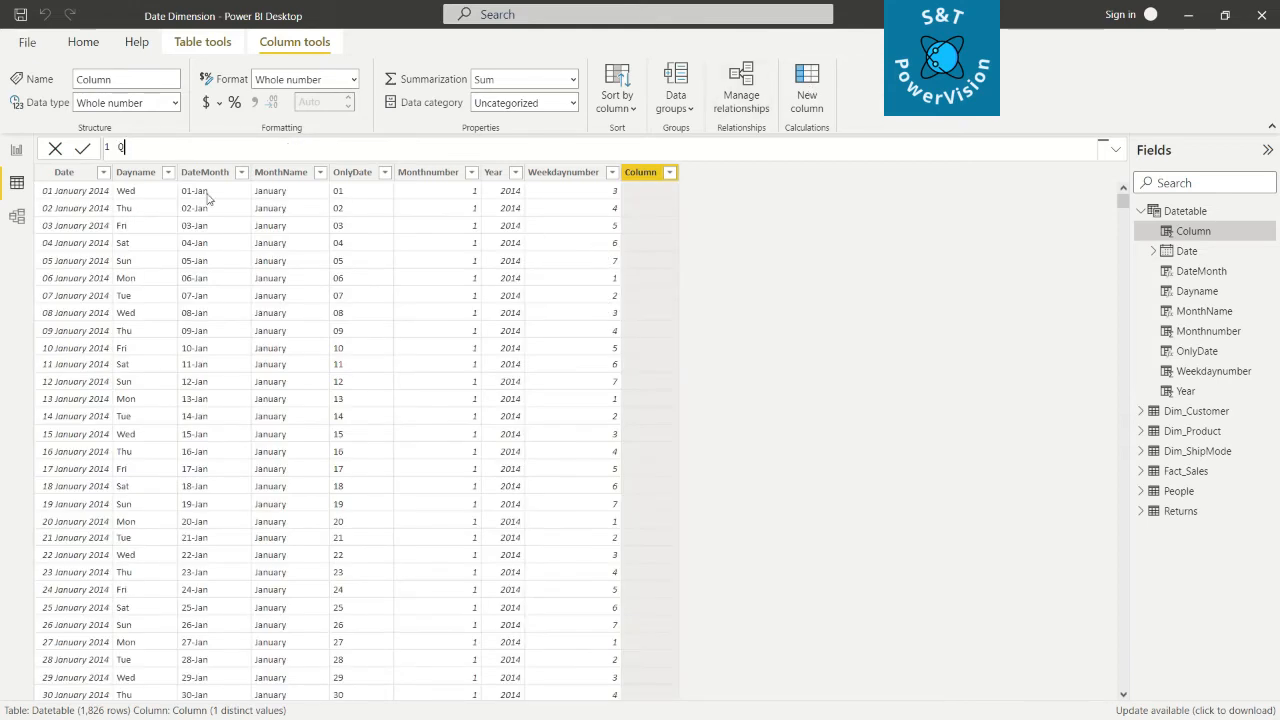
{"action": "type", "text": "tr ="}
{"action": "type", "text": "Qua"}
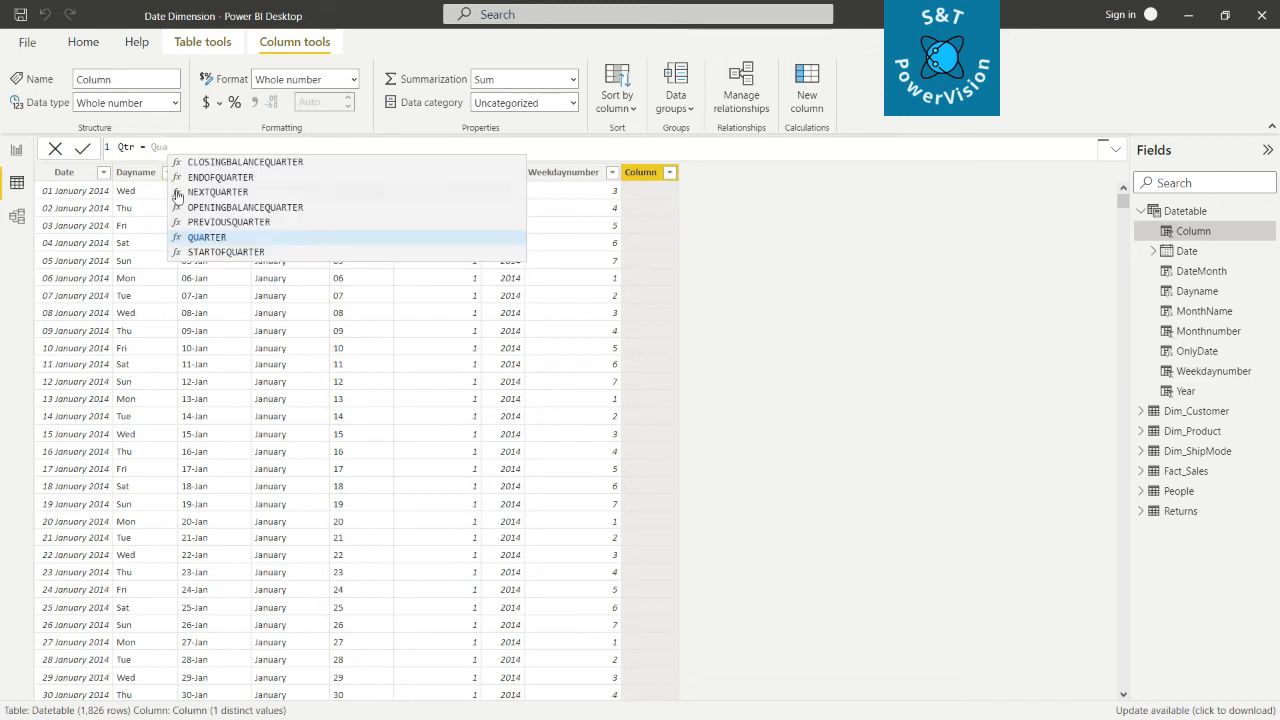
{"action": "key", "text": "BackSpace"}
{"action": "key", "text": "BackSpace"}
{"action": "type", "text": "UARTER"}
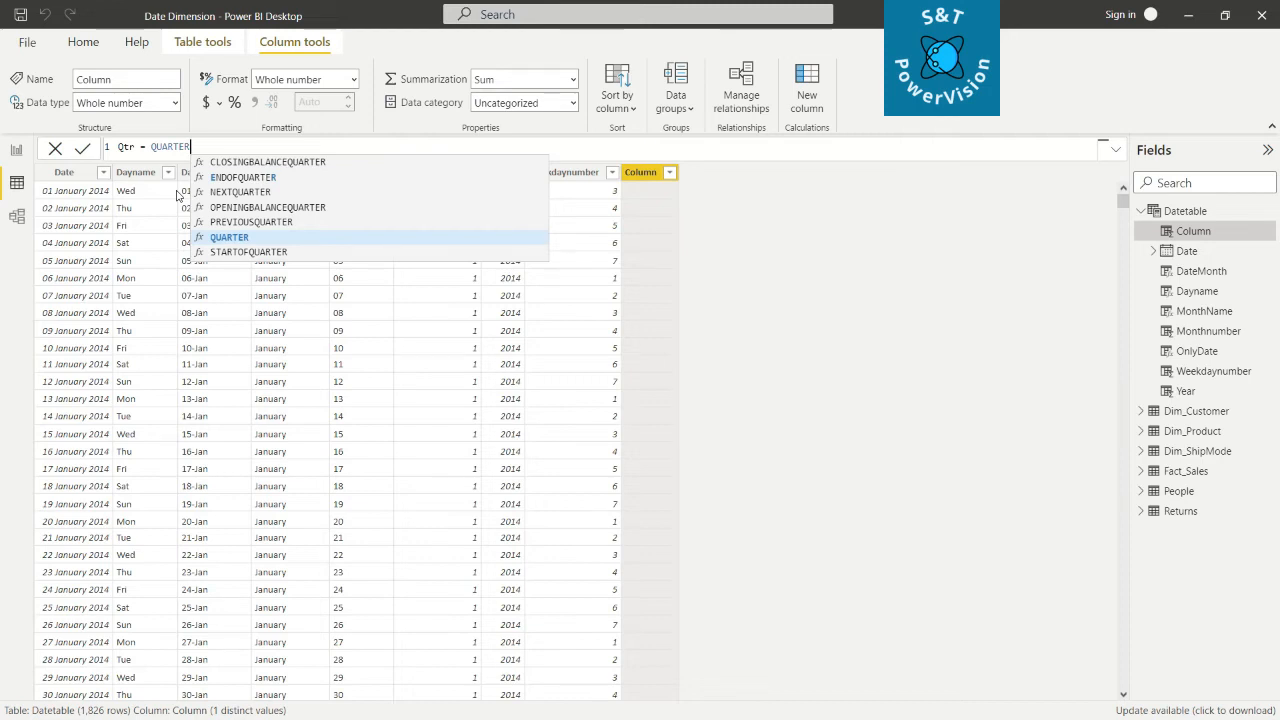
{"action": "type", "text": "("}
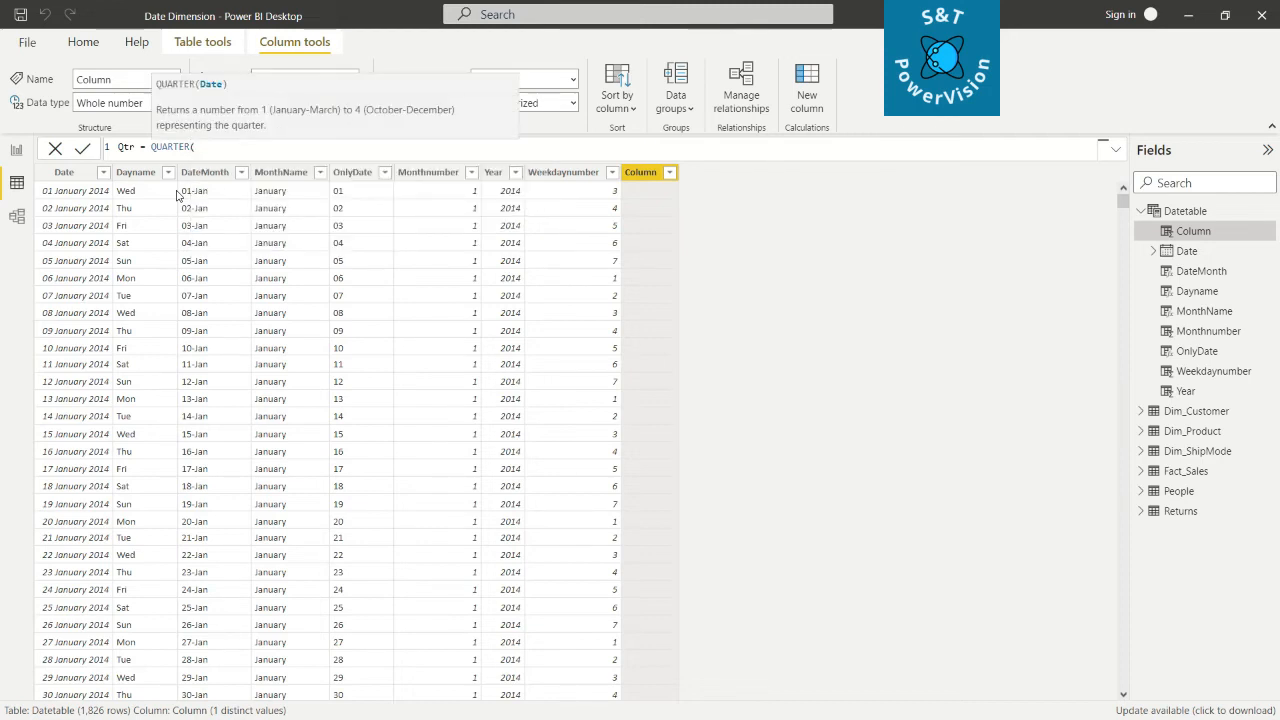
{"action": "type", "text": "dATE"}
{"action": "key", "text": "BackSpace"}
{"action": "key", "text": "BackSpace"}
{"action": "key", "text": "BackSpace"}
{"action": "key", "text": "BackSpace"}
{"action": "type", "text": "Dat"}
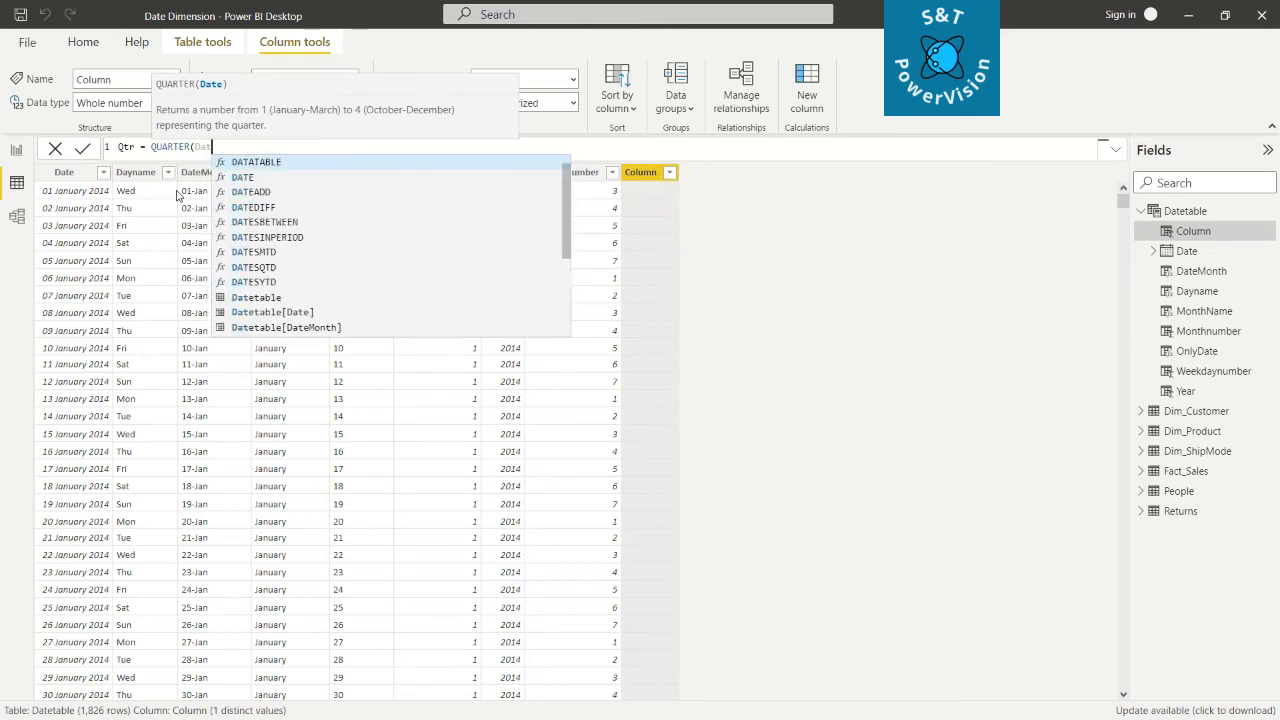
{"action": "type", "text": "etable"}
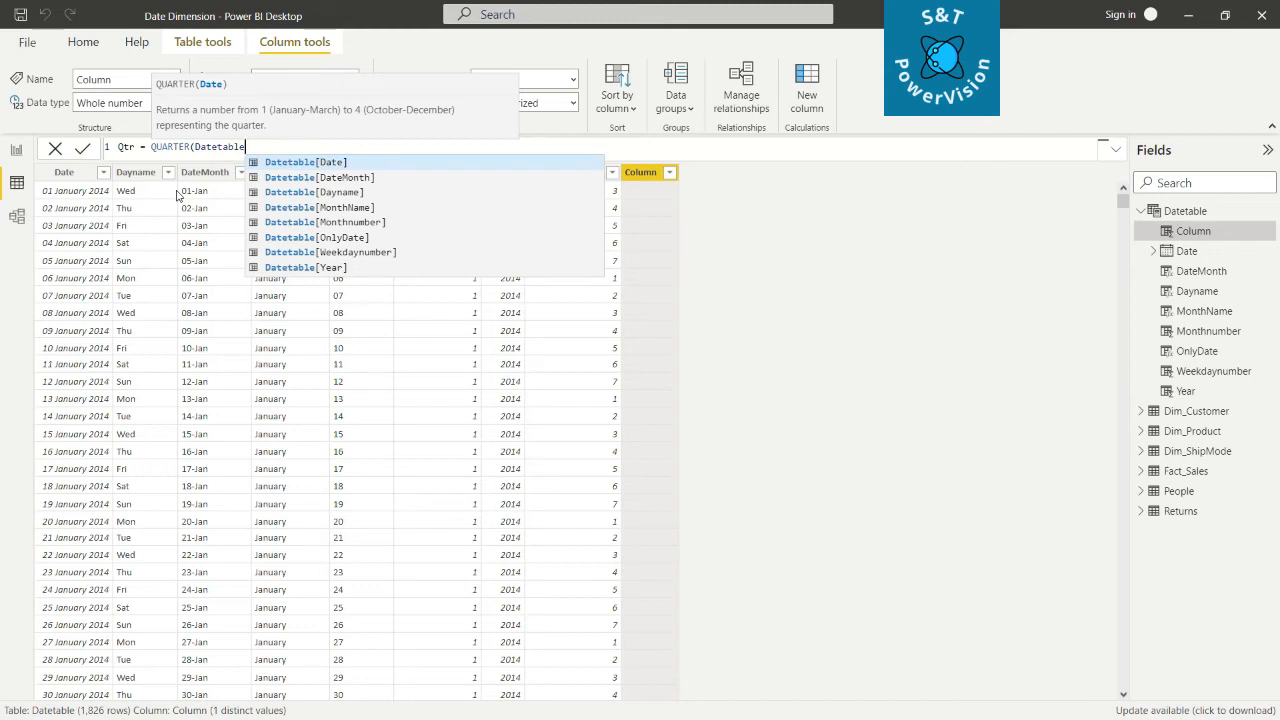
{"action": "type", "text": "[Date"}
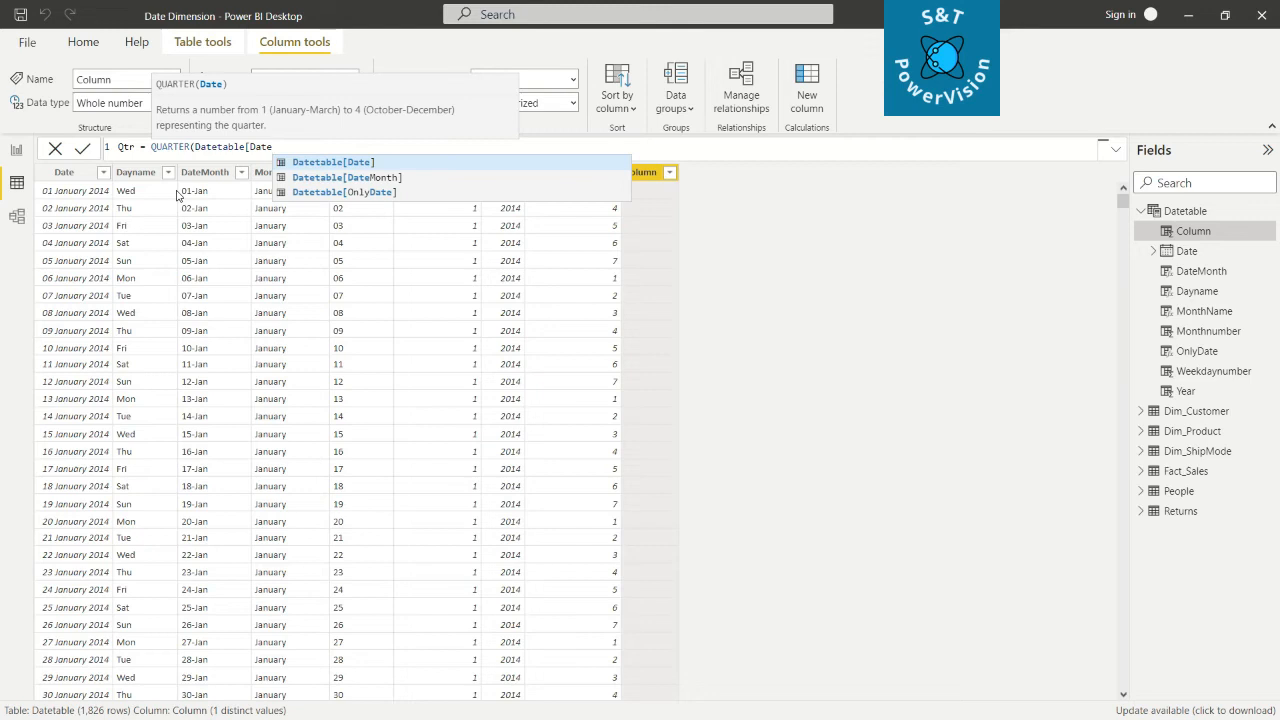
{"action": "type", "text": "]"}
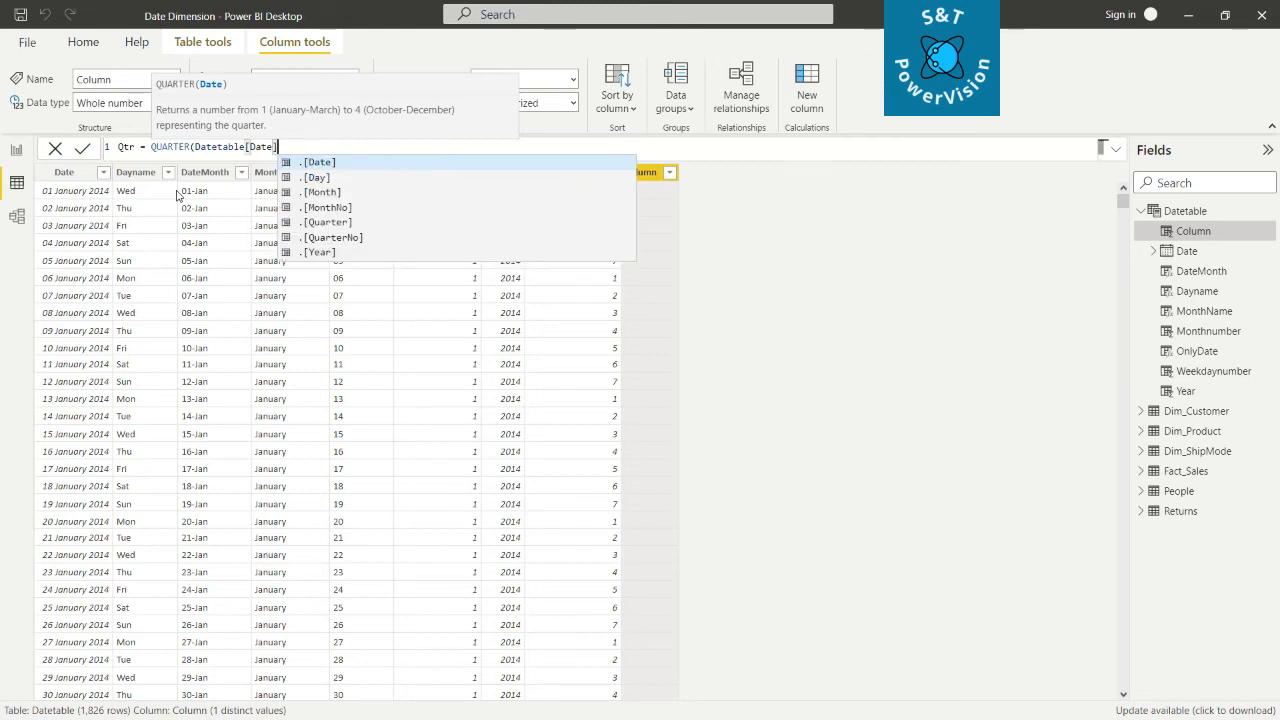
{"action": "type", "text": ")"}
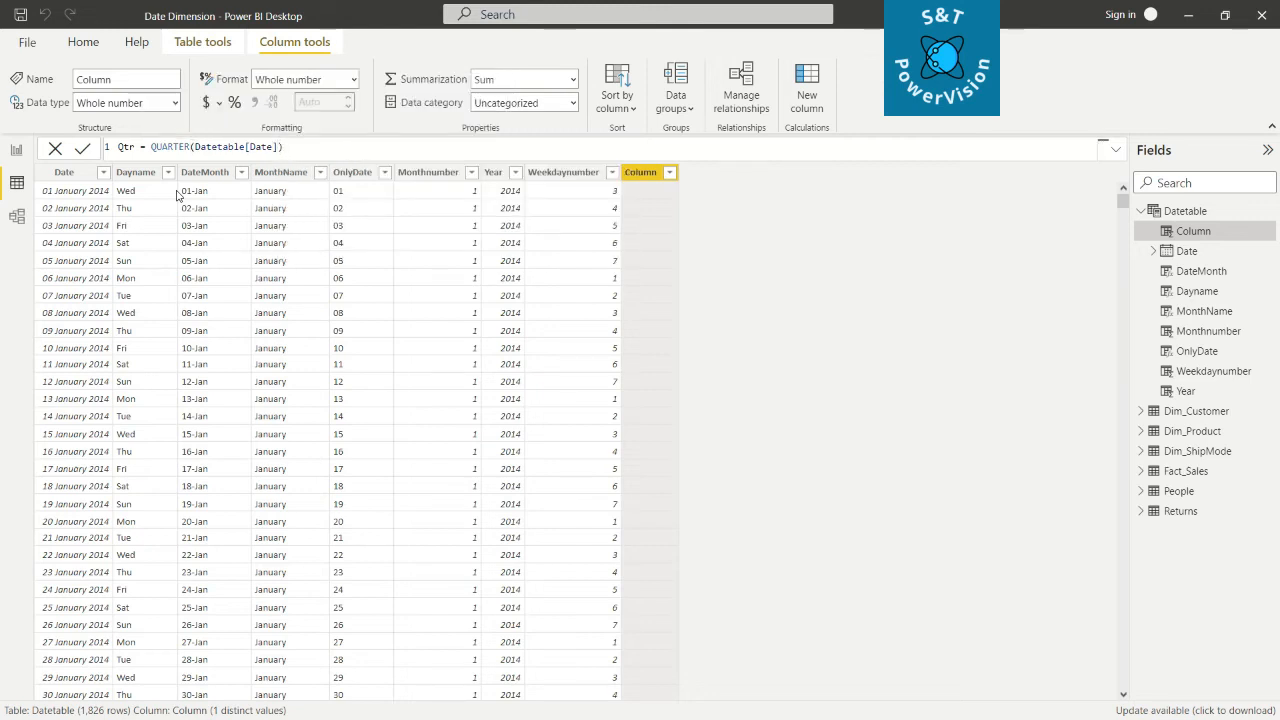
{"action": "key", "text": "Return"}
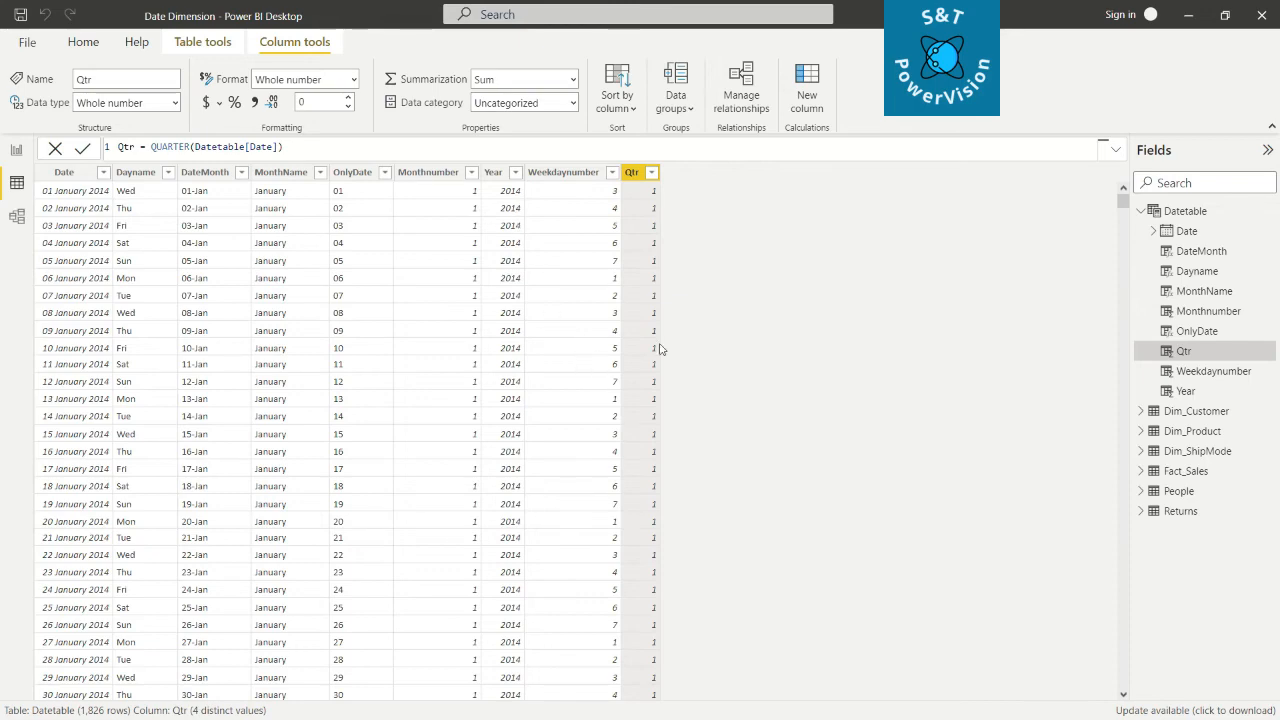
- Check the Qtr column's values against the dates across the quarters of 2014 in Datetable
{"action": "scroll", "coordinate": [661, 265], "scroll_direction": "down", "scroll_amount": 10}
{"action": "scroll", "coordinate": [664, 458], "scroll_direction": "down", "scroll_amount": 12}
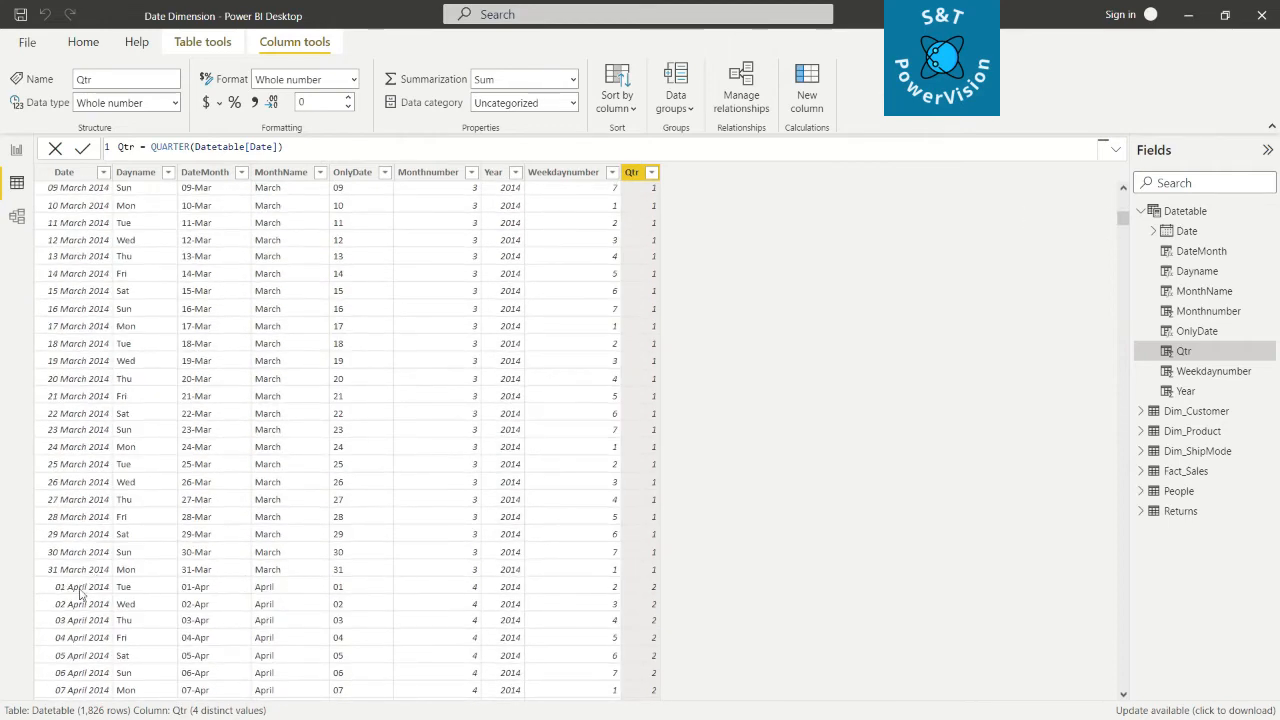
{"action": "scroll", "coordinate": [700, 517], "scroll_direction": "down", "scroll_amount": 15}
{"action": "scroll", "coordinate": [680, 545], "scroll_direction": "down", "scroll_amount": 15}
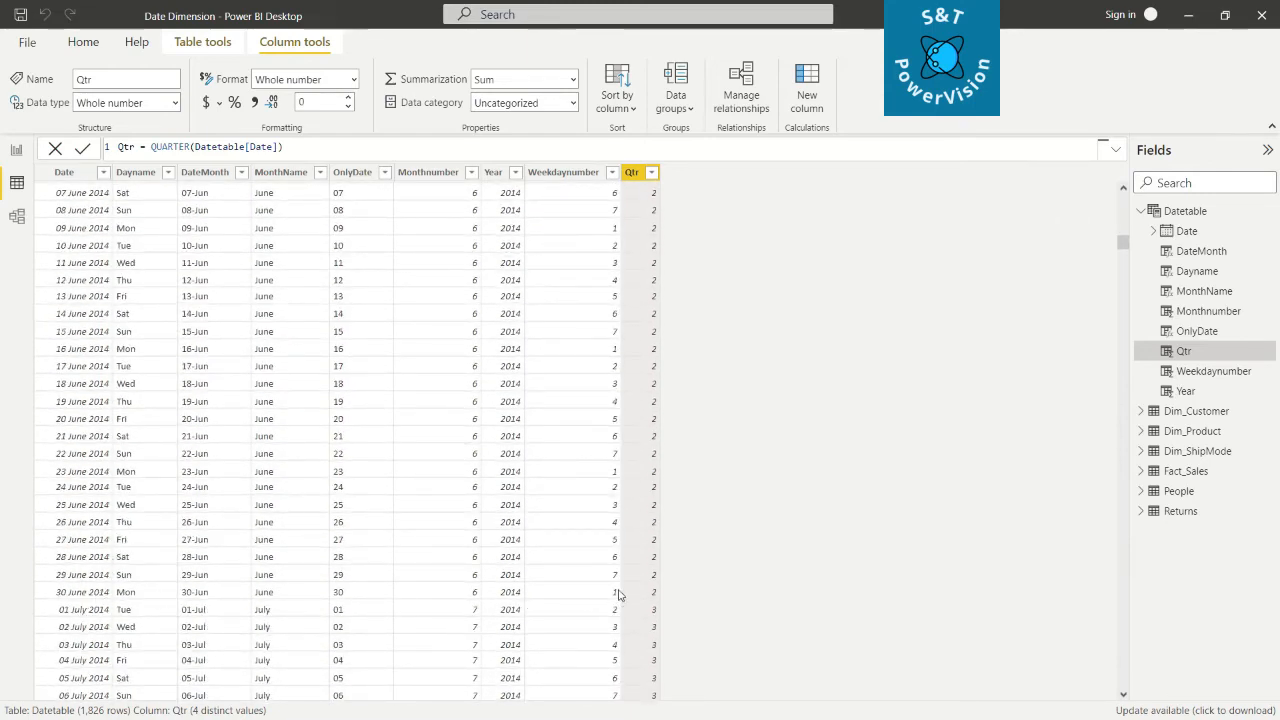
{"action": "scroll", "coordinate": [654, 600], "scroll_direction": "down", "scroll_amount": 20}
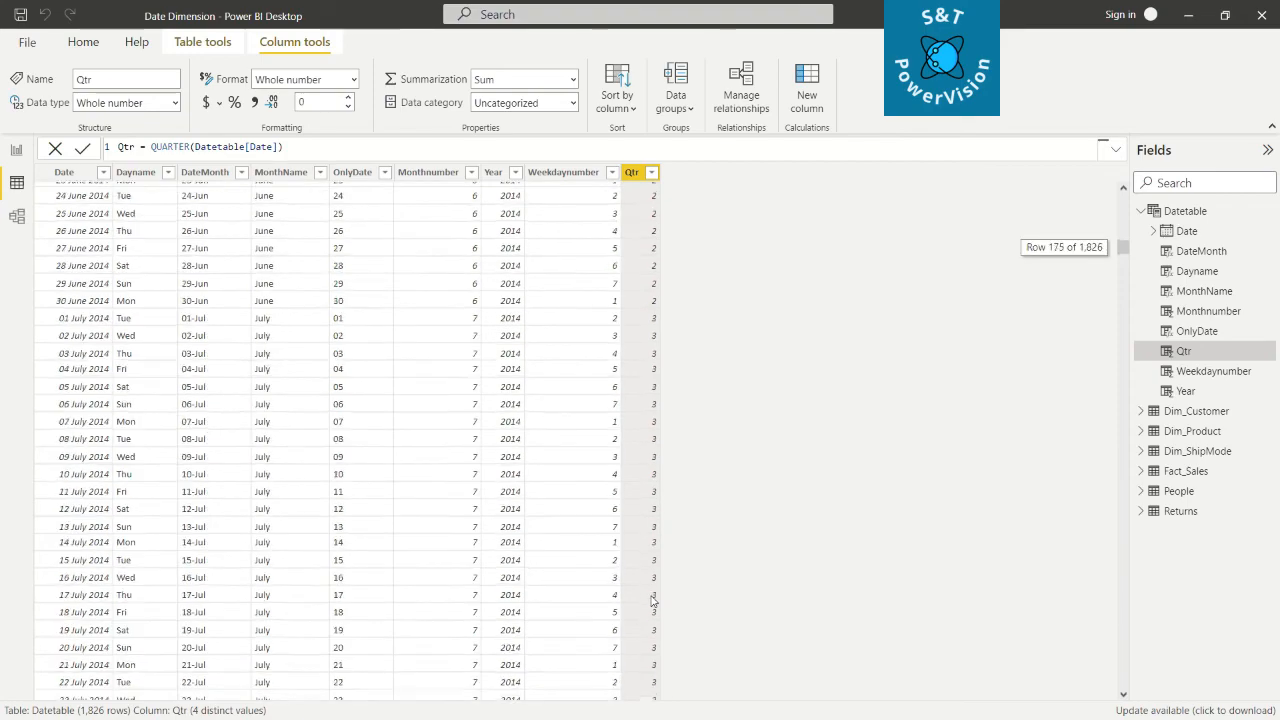
{"action": "scroll", "coordinate": [654, 590], "scroll_direction": "down", "scroll_amount": 8}
{"action": "scroll", "coordinate": [611, 386], "scroll_direction": "up", "scroll_amount": 20}
{"action": "scroll", "coordinate": [694, 389], "scroll_direction": "up", "scroll_amount": 20}
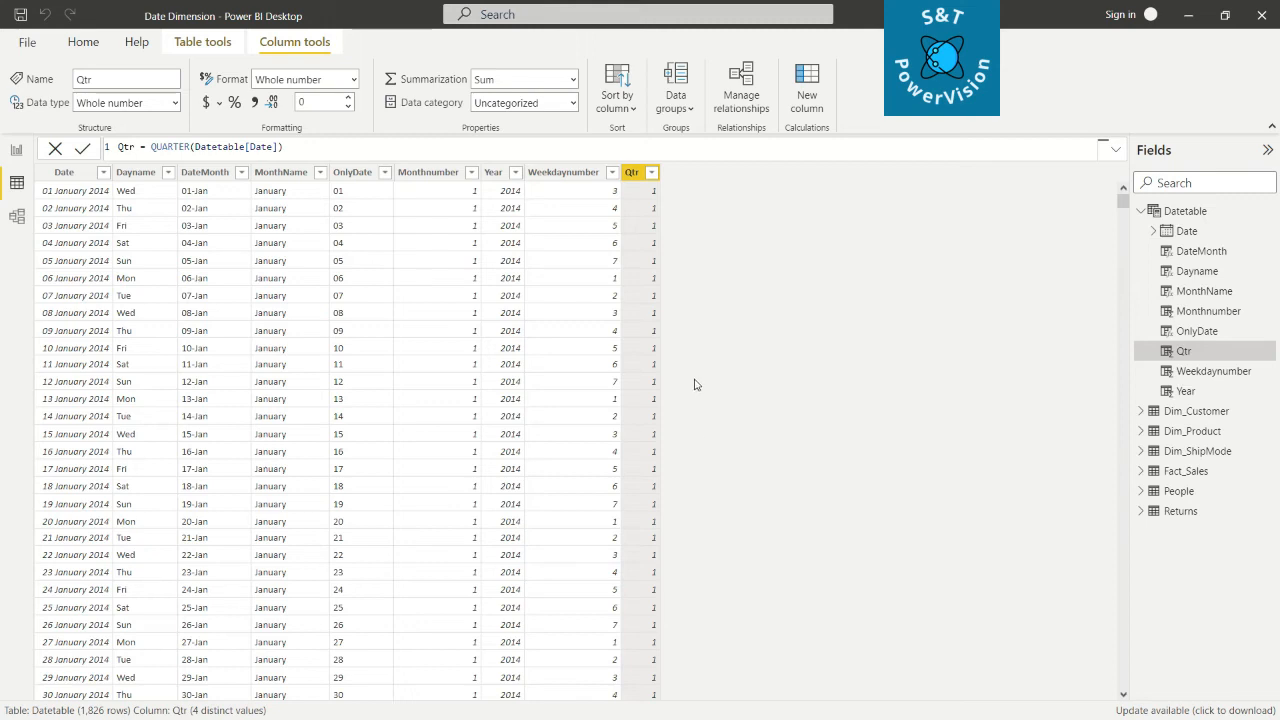
- Add a calculated column to Datetable with the formula WEEKnumber = WEEKNUM(Datetable[Date])
{"action": "left_click", "coordinate": [806, 97]}
{"action": "left_click", "coordinate": [806, 100]}
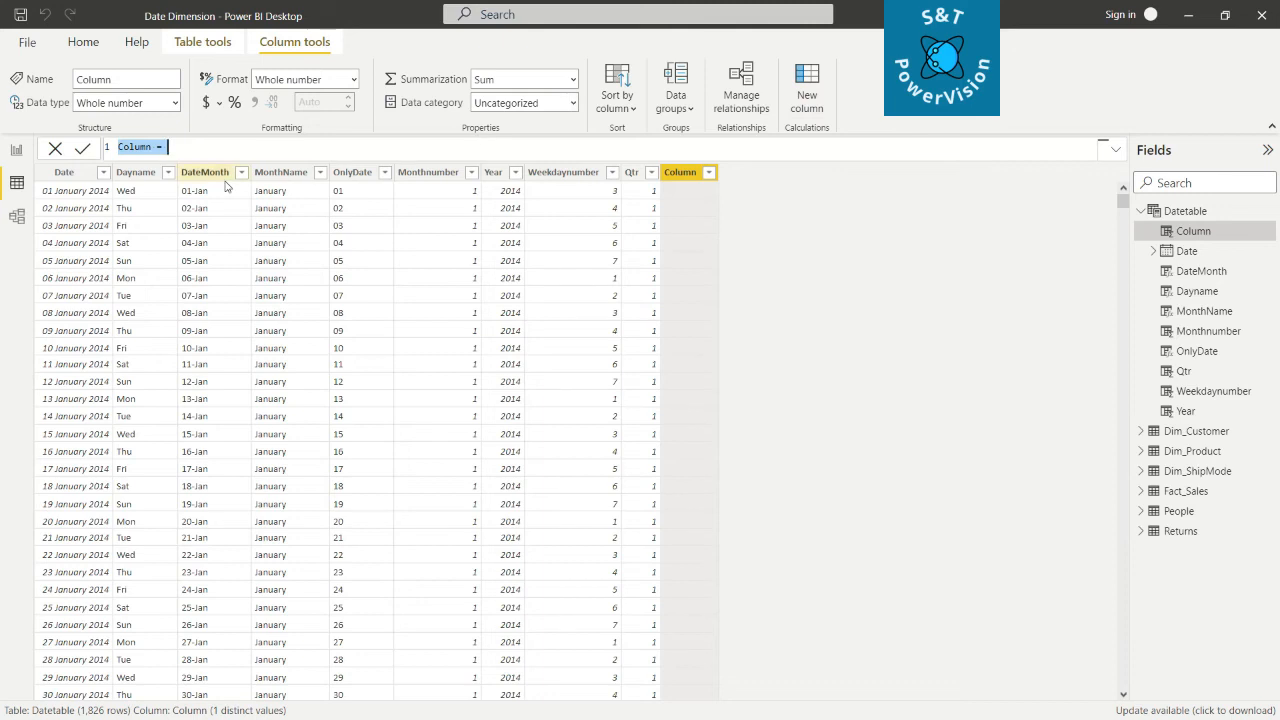
{"action": "type", "text": "WEEKNUM"}
{"action": "key", "text": "BackSpace"}
{"action": "key", "text": "BackSpace"}
{"action": "key", "text": "BackSpace"}
{"action": "key", "text": "BackSpace"}
{"action": "type", "text": "number = W"}
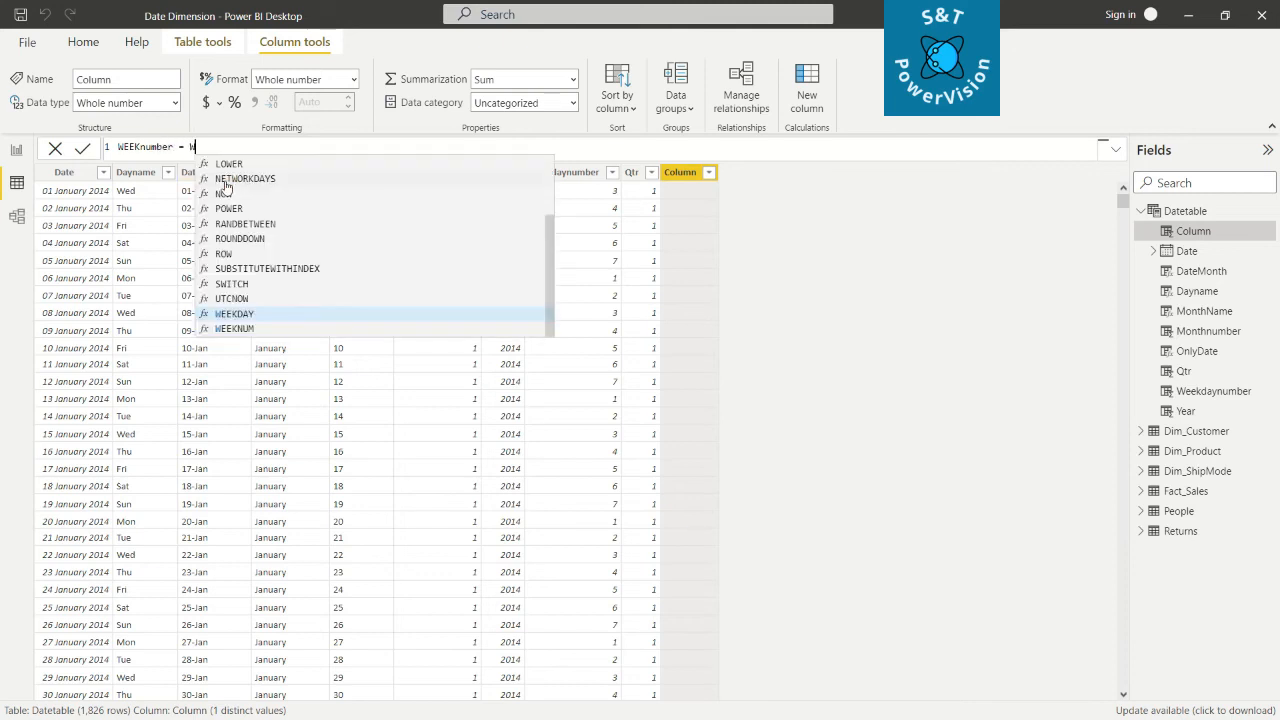
{"action": "type", "text": "EEK"}
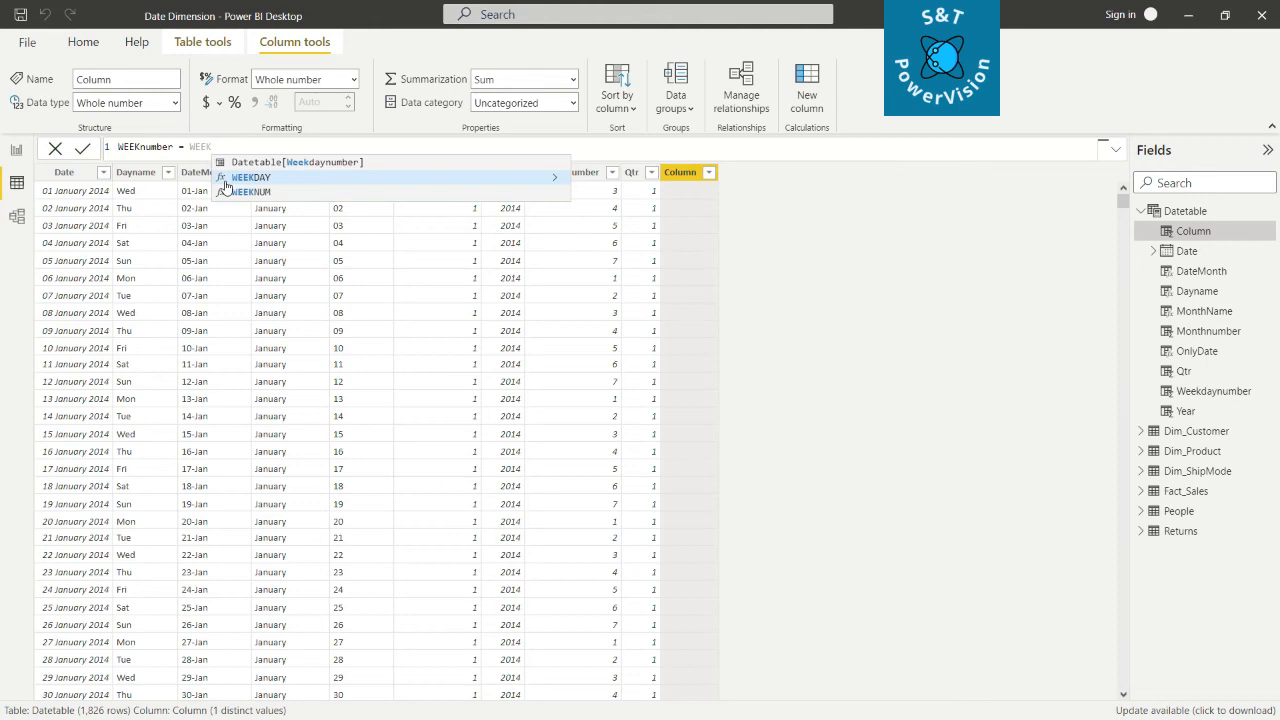
{"action": "type", "text": "NUM"}
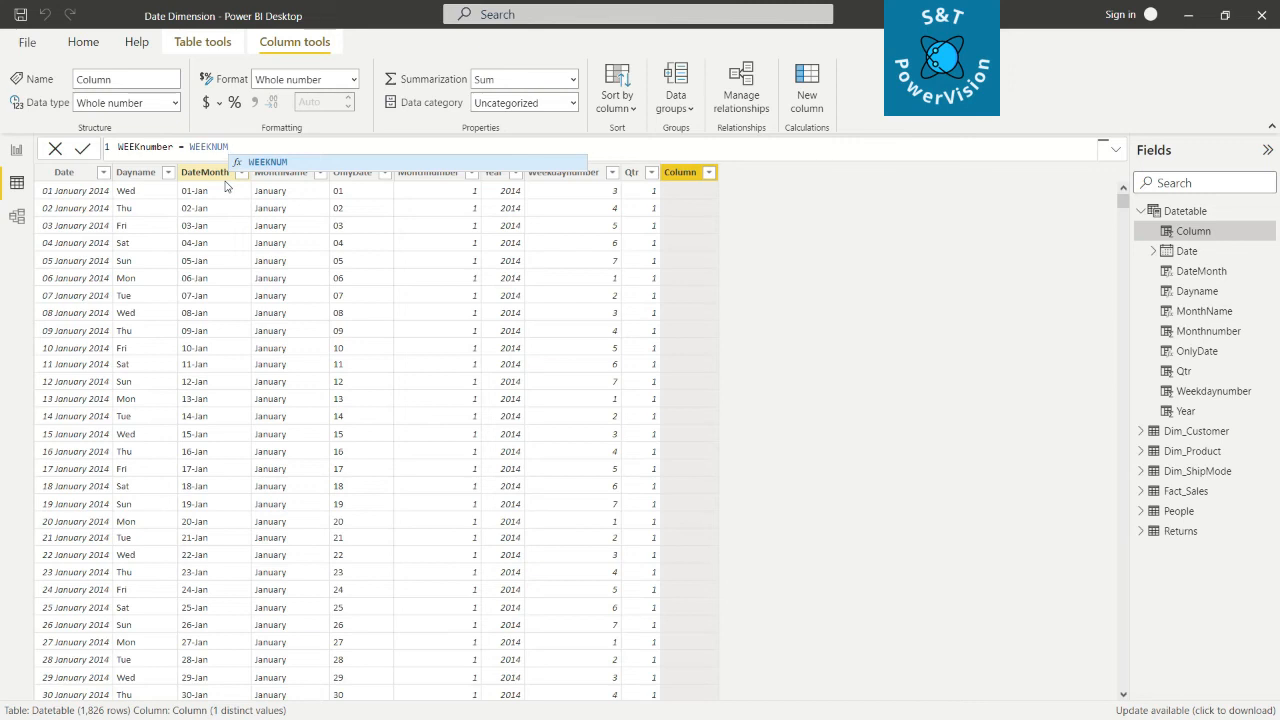
{"action": "type", "text": "(da"}
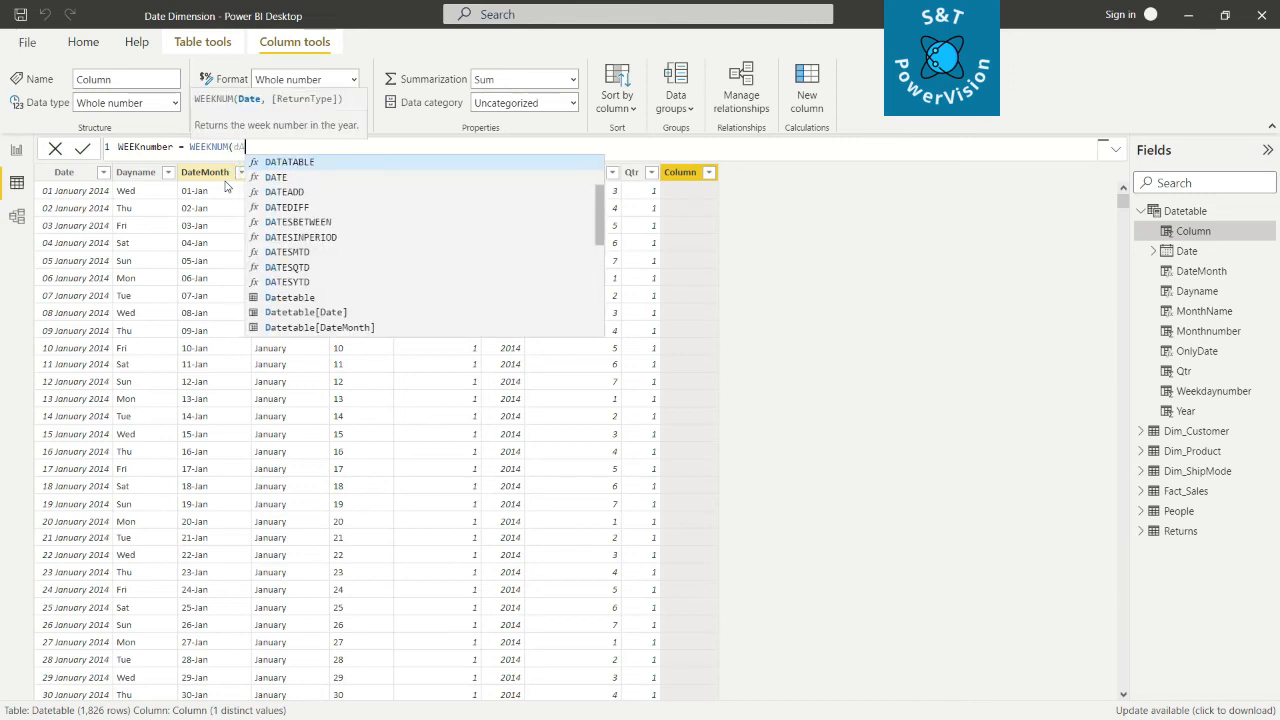
{"action": "type", "text": "te"}
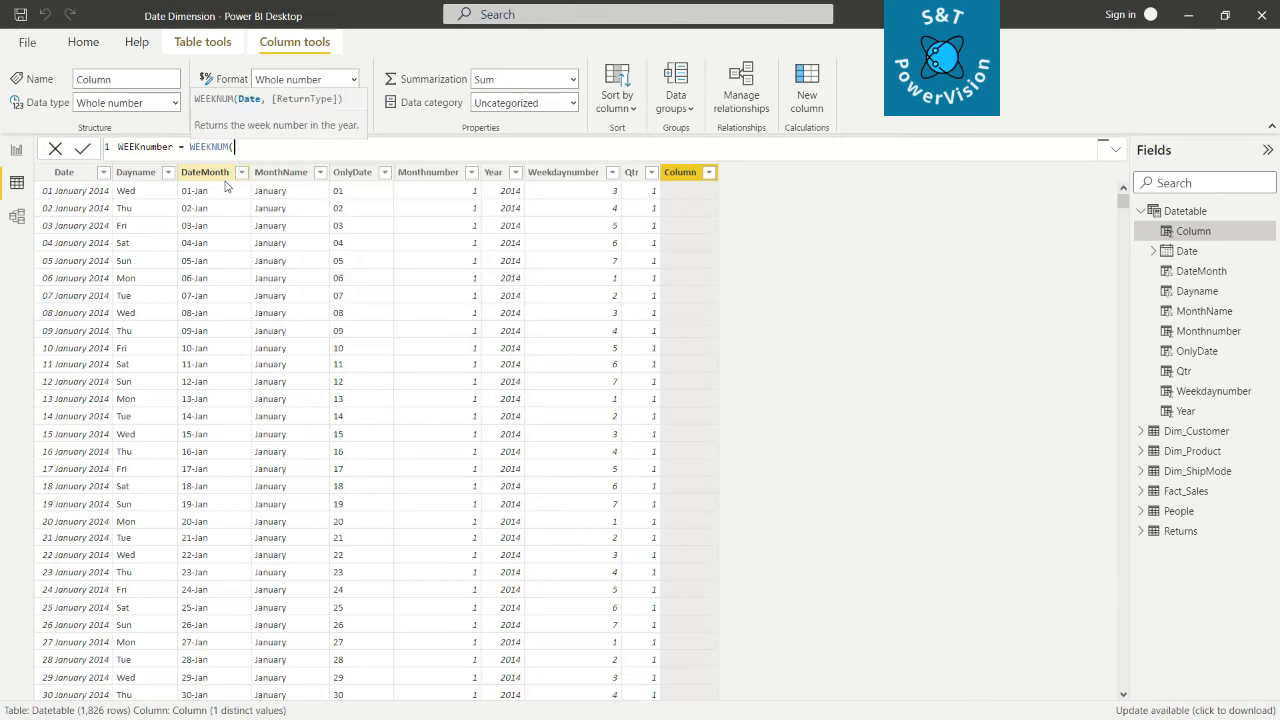
{"action": "type", "text": "table"}
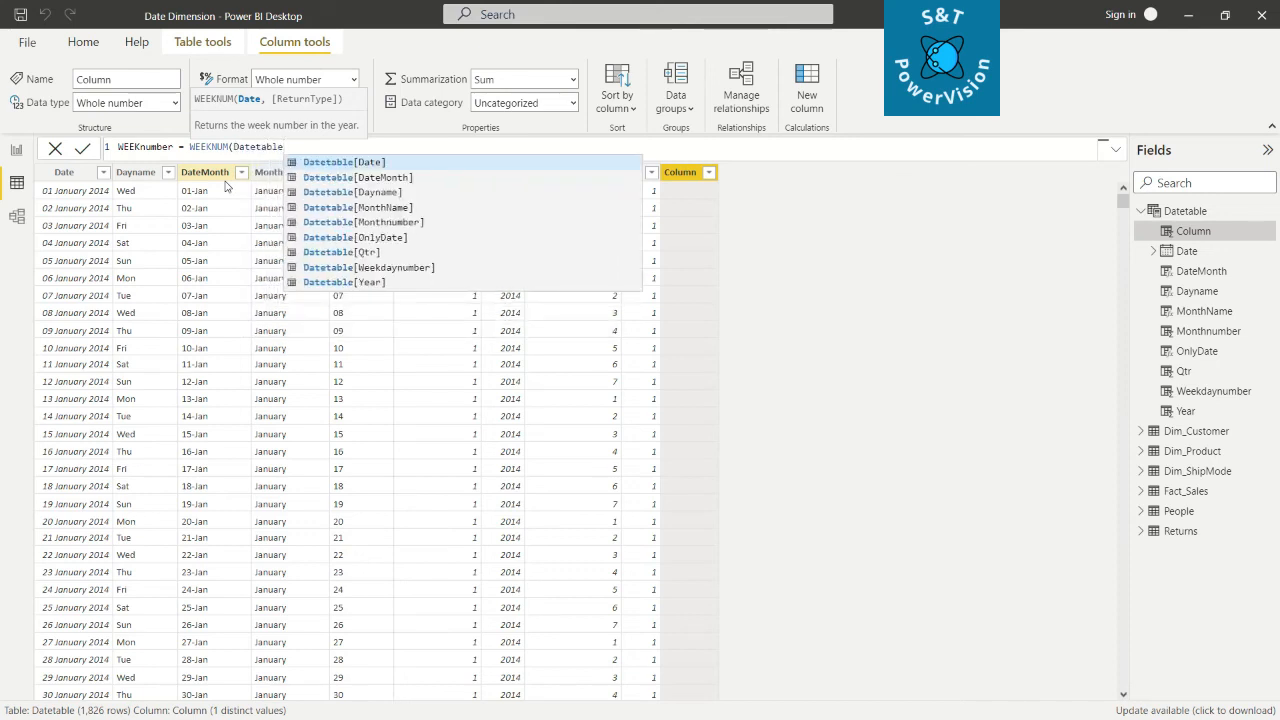
{"action": "type", "text": "["}
{"action": "type", "text": "Date"}
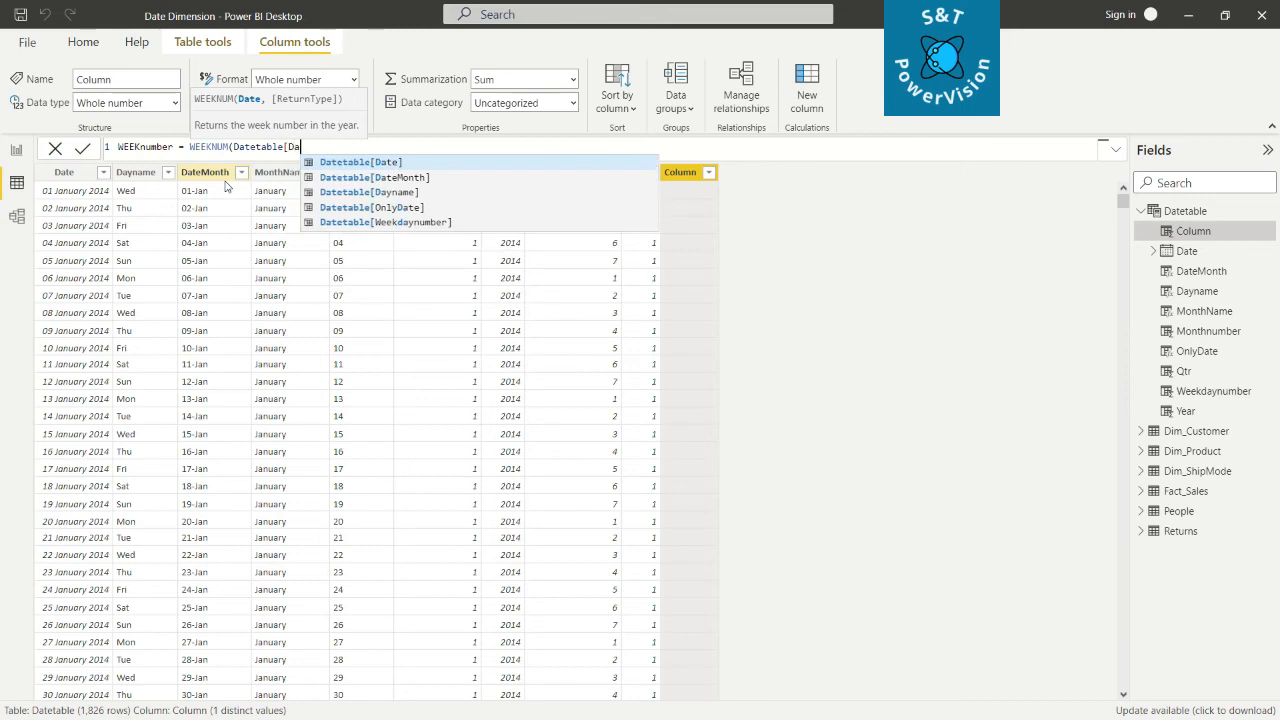
{"action": "type", "text": "]"}
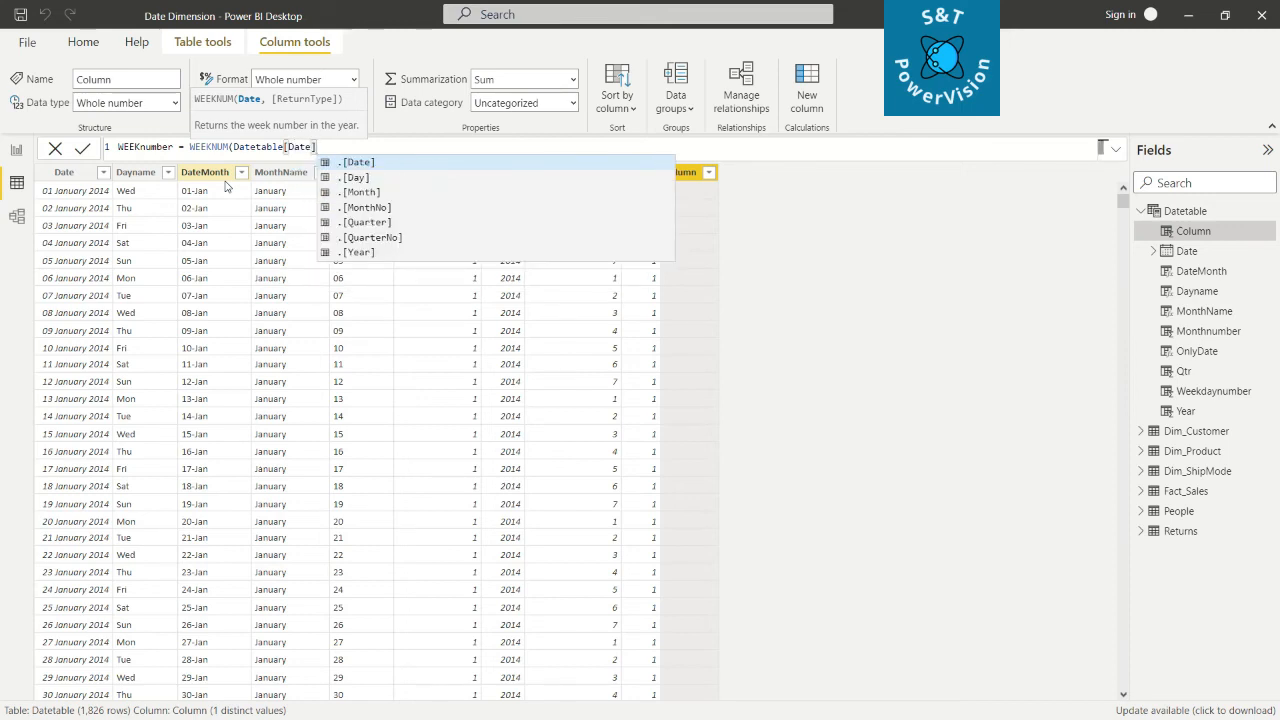
{"action": "type", "text": ")"}
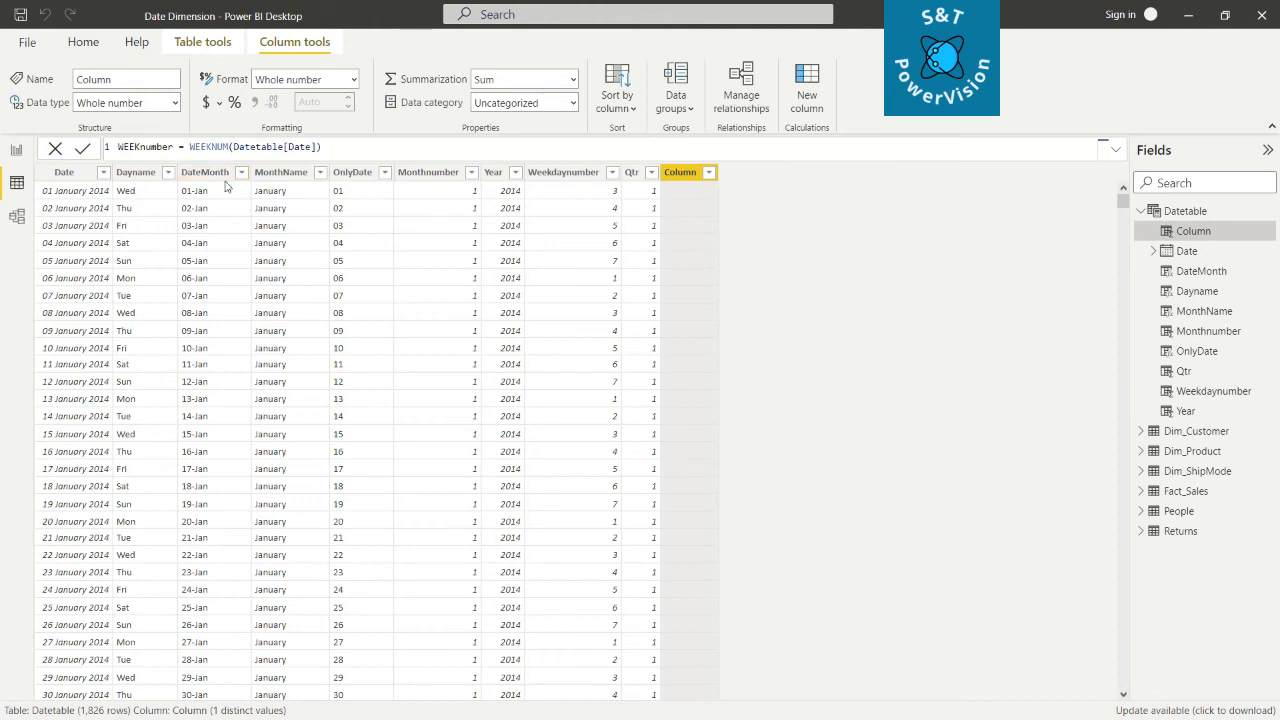
{"action": "key", "text": "Return"}
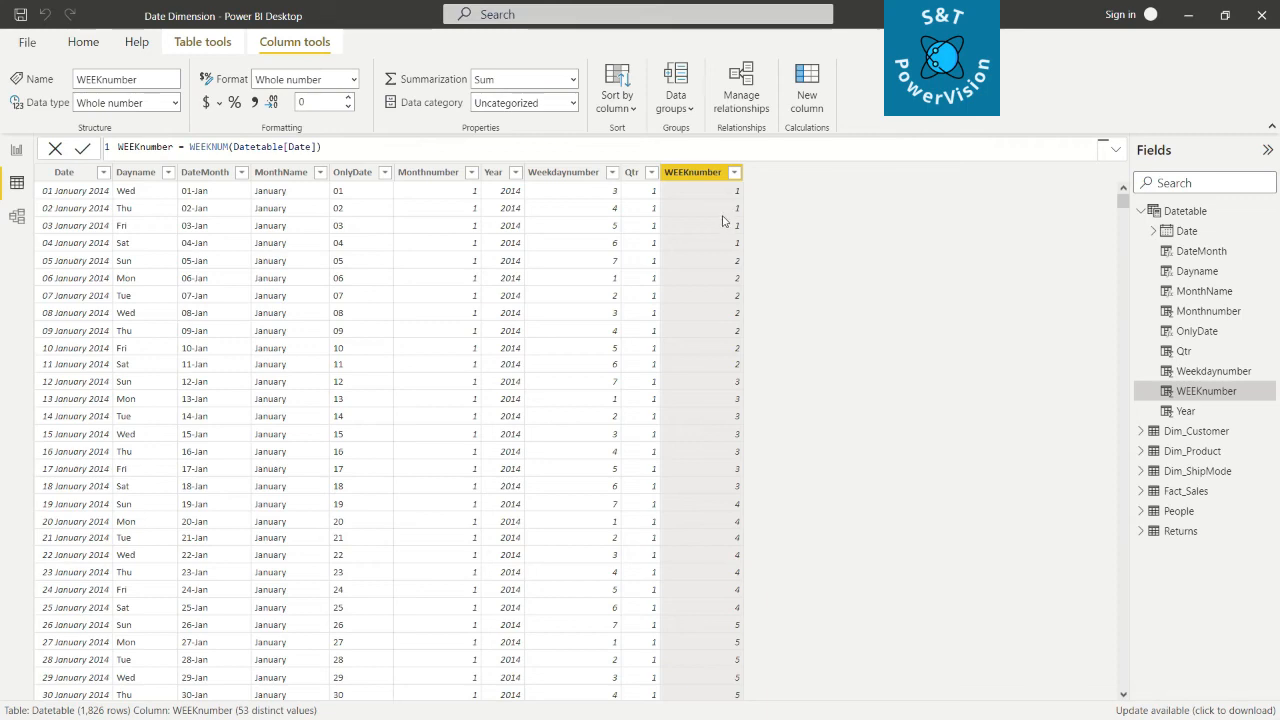
- Check the WEEKnumber column's values against the dates from January to March 2014
{"action": "scroll", "coordinate": [711, 314], "scroll_direction": "down", "scroll_amount": 5}
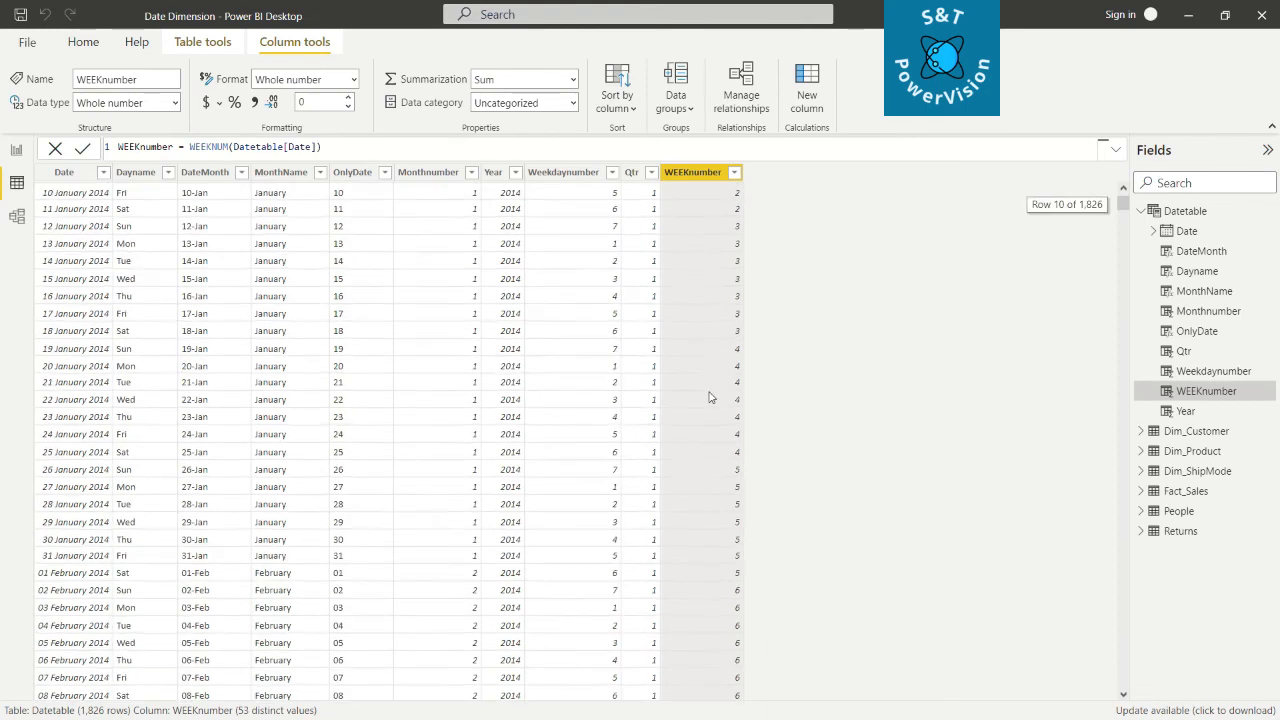
{"action": "scroll", "coordinate": [711, 314], "scroll_direction": "up", "scroll_amount": 5}
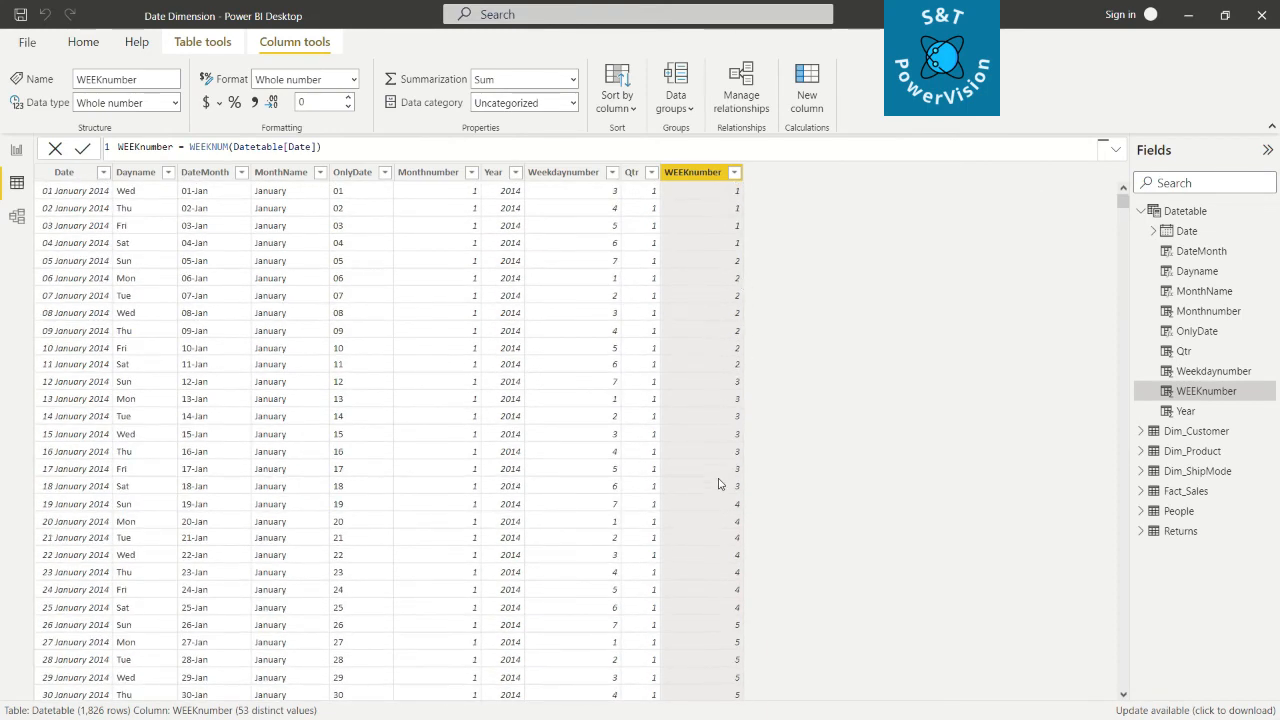
{"action": "scroll", "coordinate": [720, 476], "scroll_direction": "down", "scroll_amount": 10}
{"action": "scroll", "coordinate": [718, 483], "scroll_direction": "down", "scroll_amount": 10}
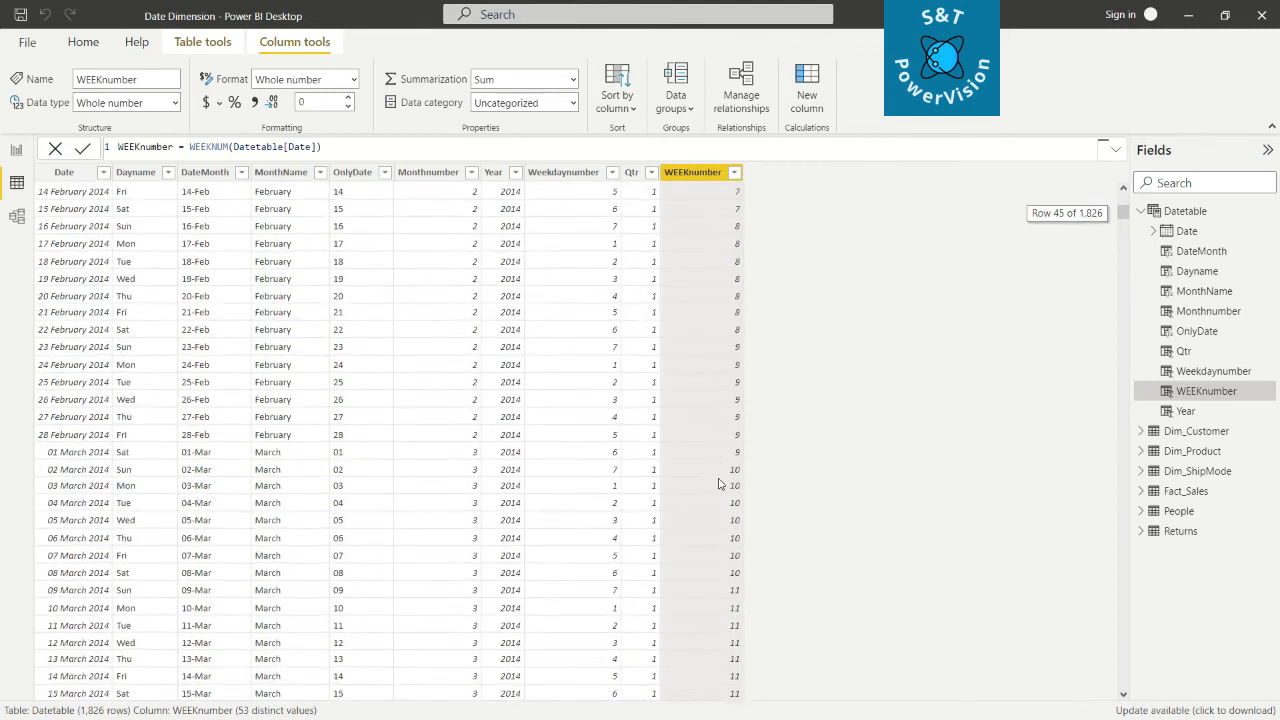
{"action": "scroll", "coordinate": [722, 440], "scroll_direction": "up", "scroll_amount": 18}
{"action": "scroll", "coordinate": [725, 419], "scroll_direction": "up", "scroll_amount": 3}
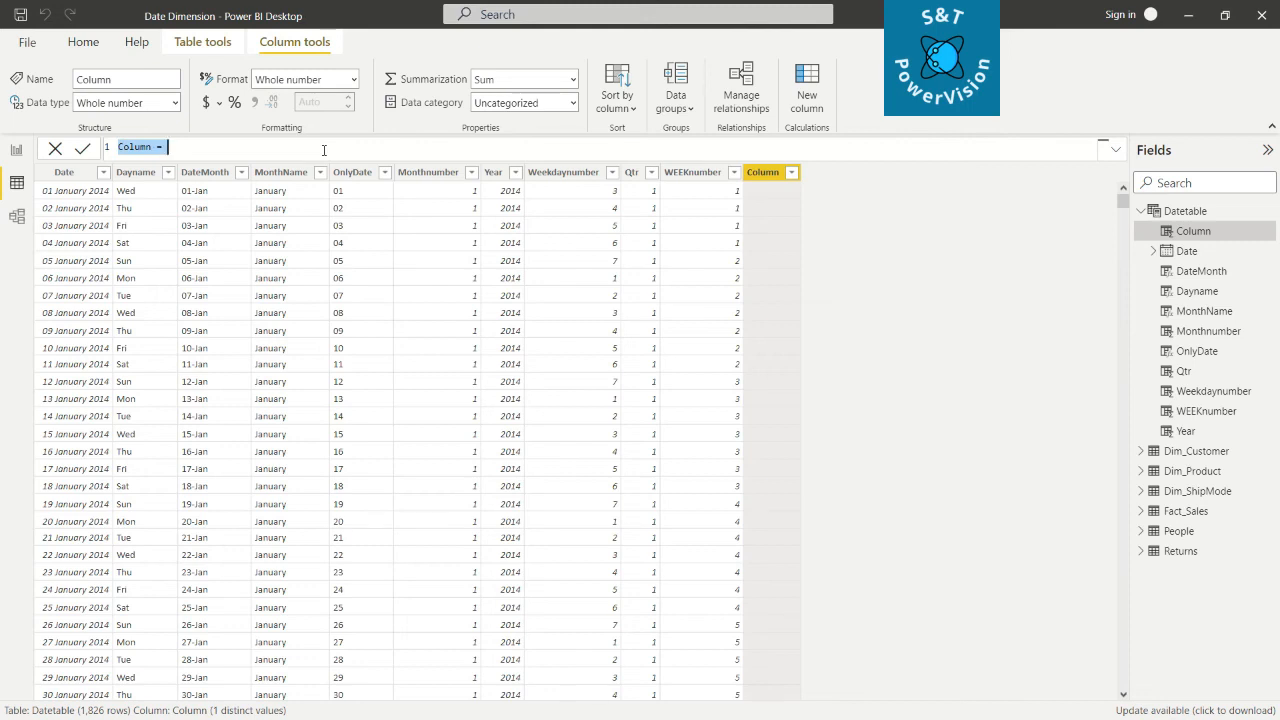
- Add a calculated column to Datetable with the formula Weekstatus = IF(Datetable[Weekdaynumber]>5, "weekend","Weekday") and check its values
{"action": "type", "text": "Week"}
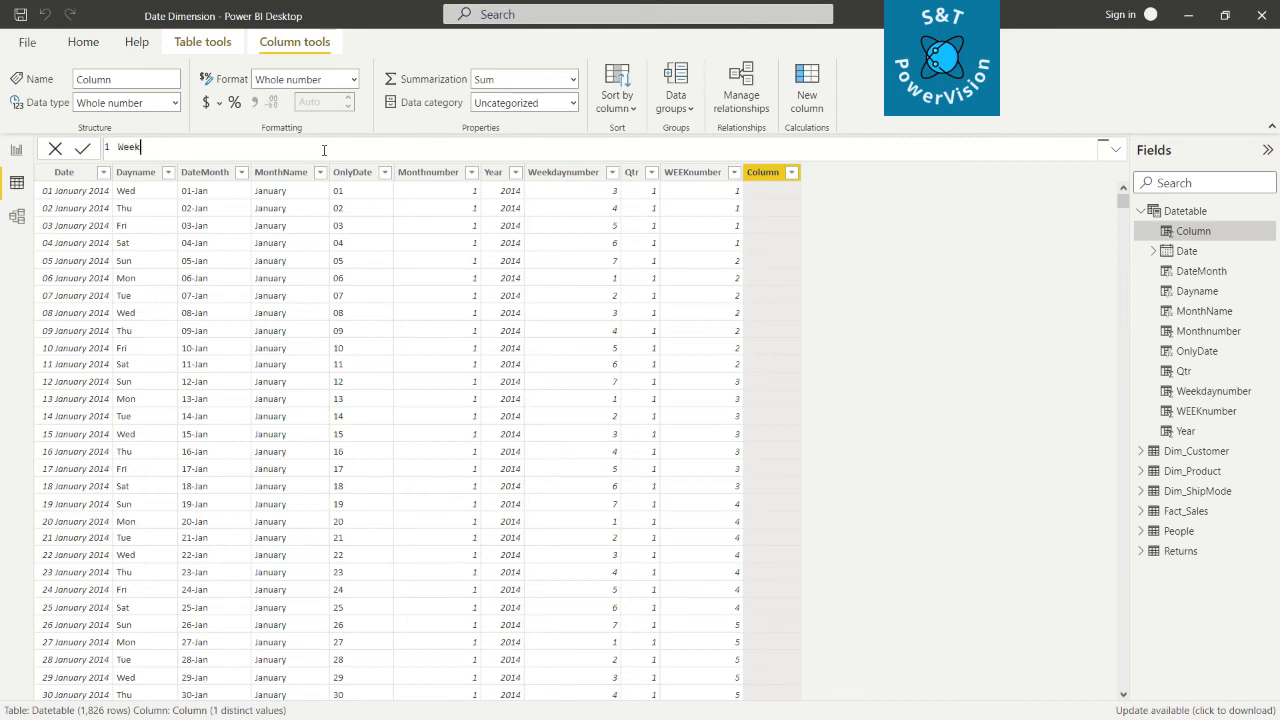
{"action": "type", "text": "status = IF"}
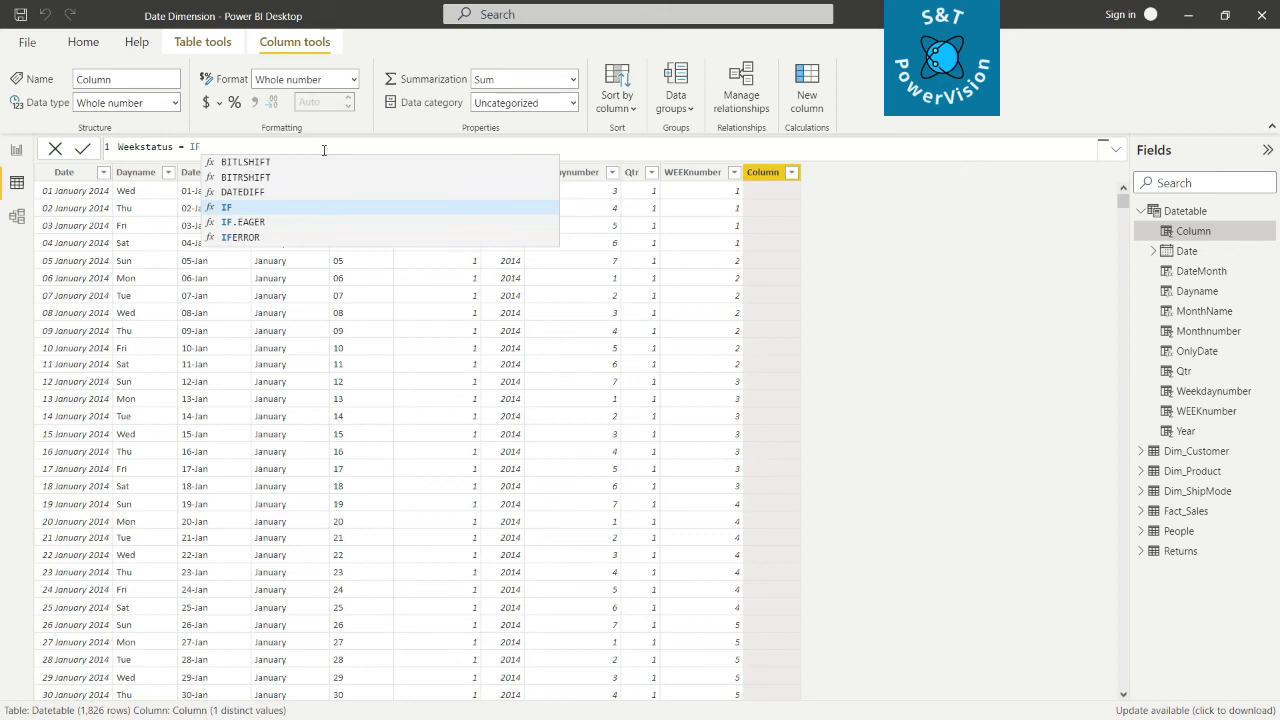
{"action": "type", "text": "("}
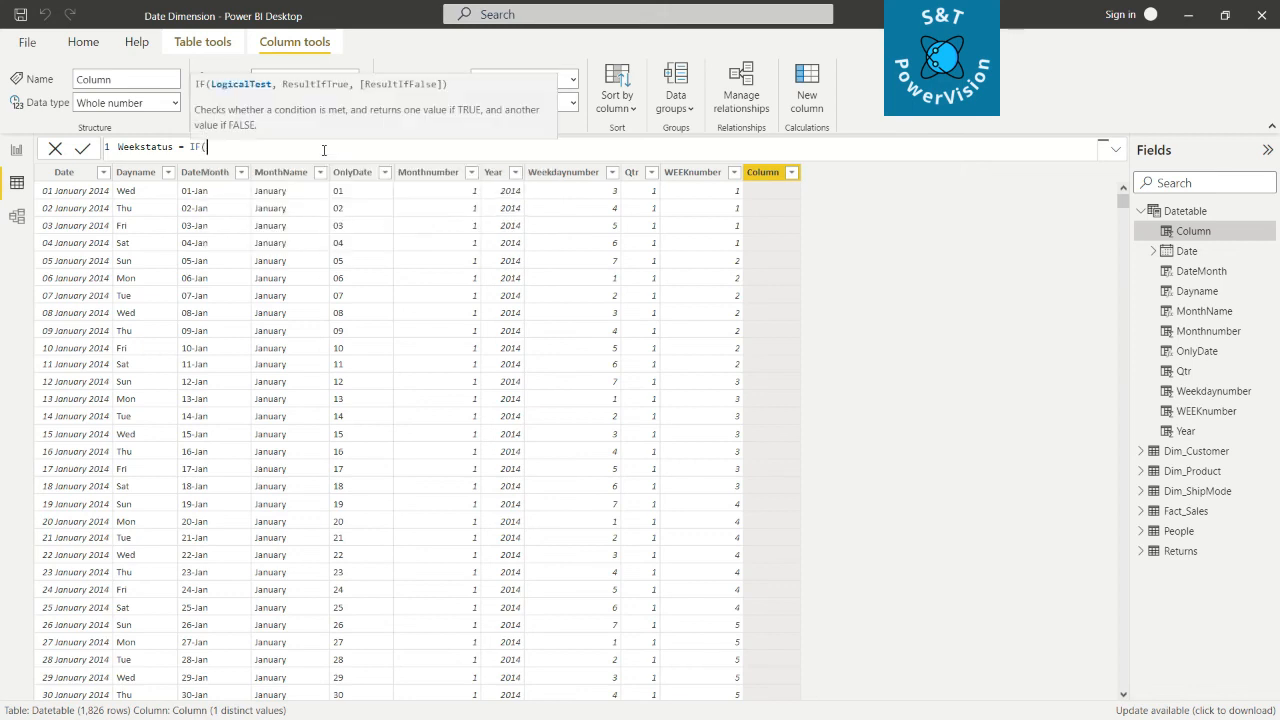
{"action": "type", "text": "D"}
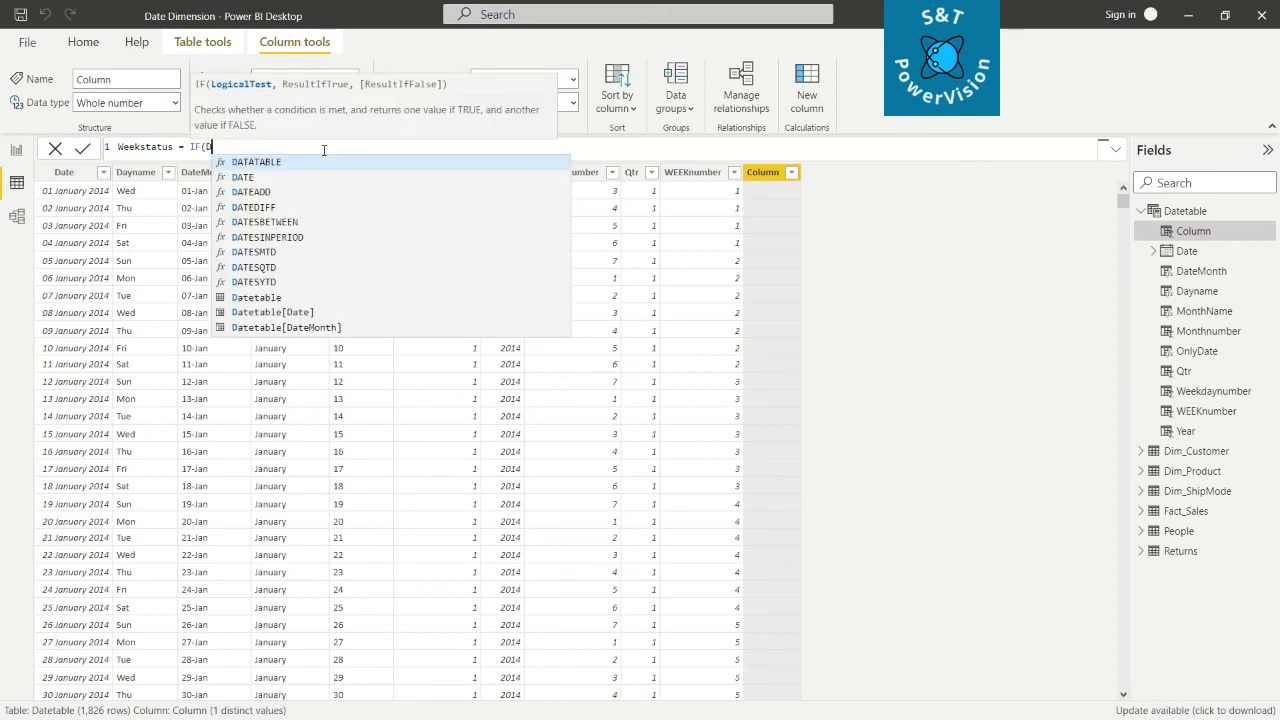
{"action": "type", "text": "atetable"}
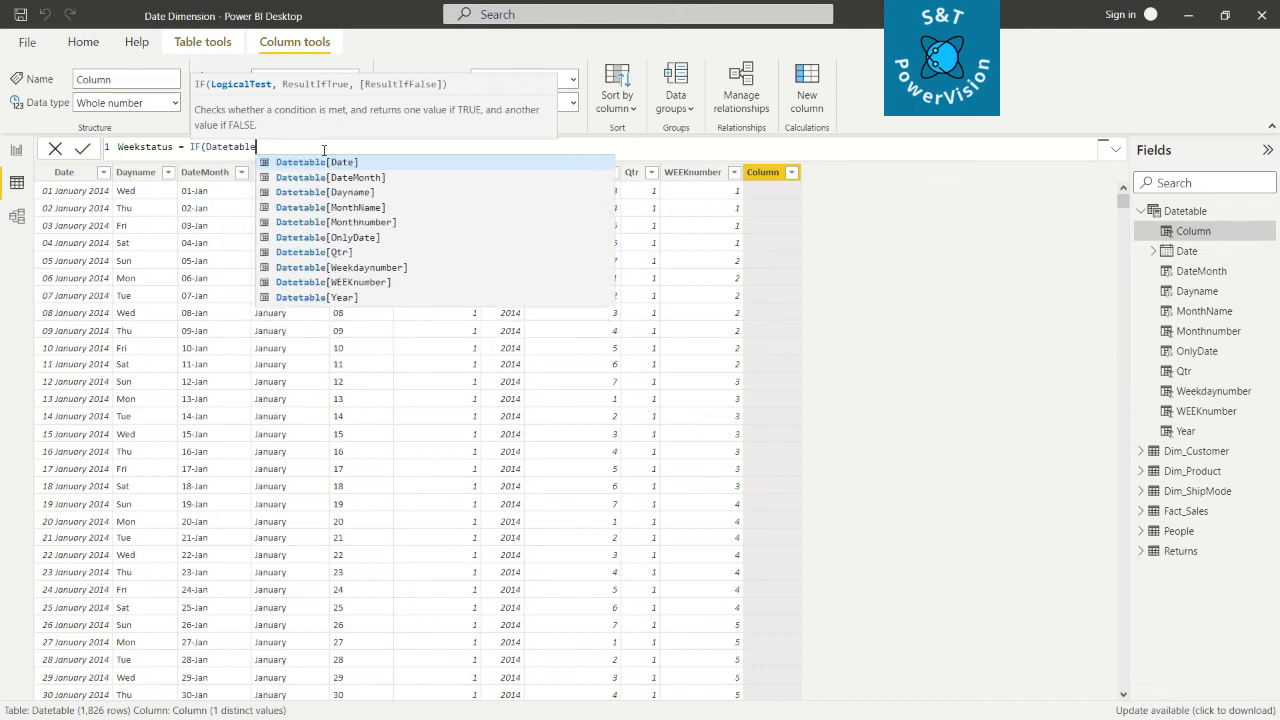
{"action": "type", "text": "["}
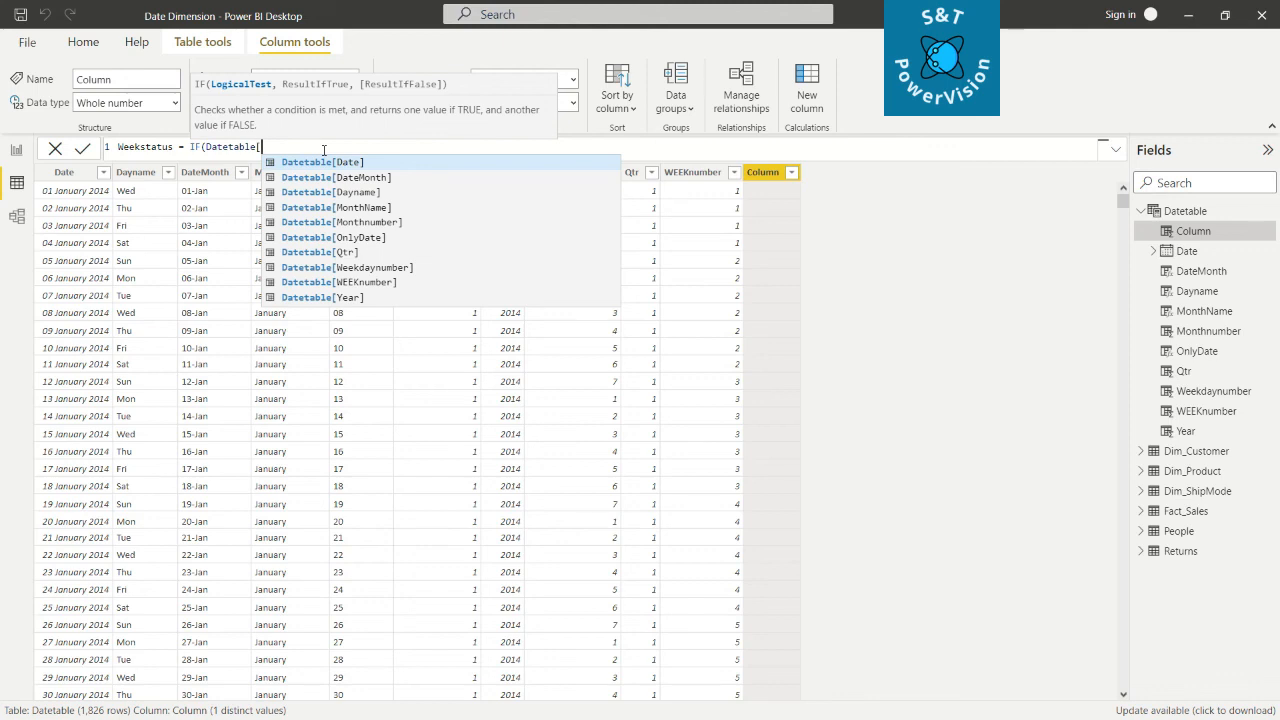
{"action": "left_click", "coordinate": [364, 268]}
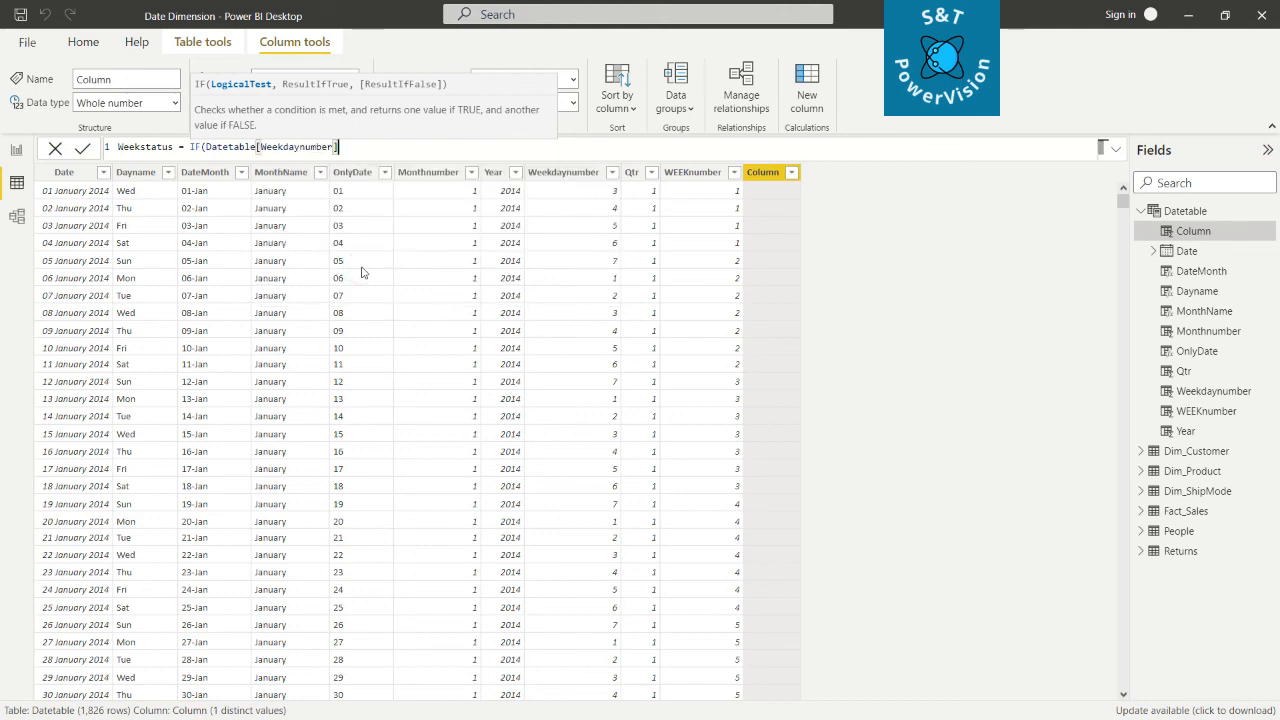
{"action": "type", "text": ">5, "}
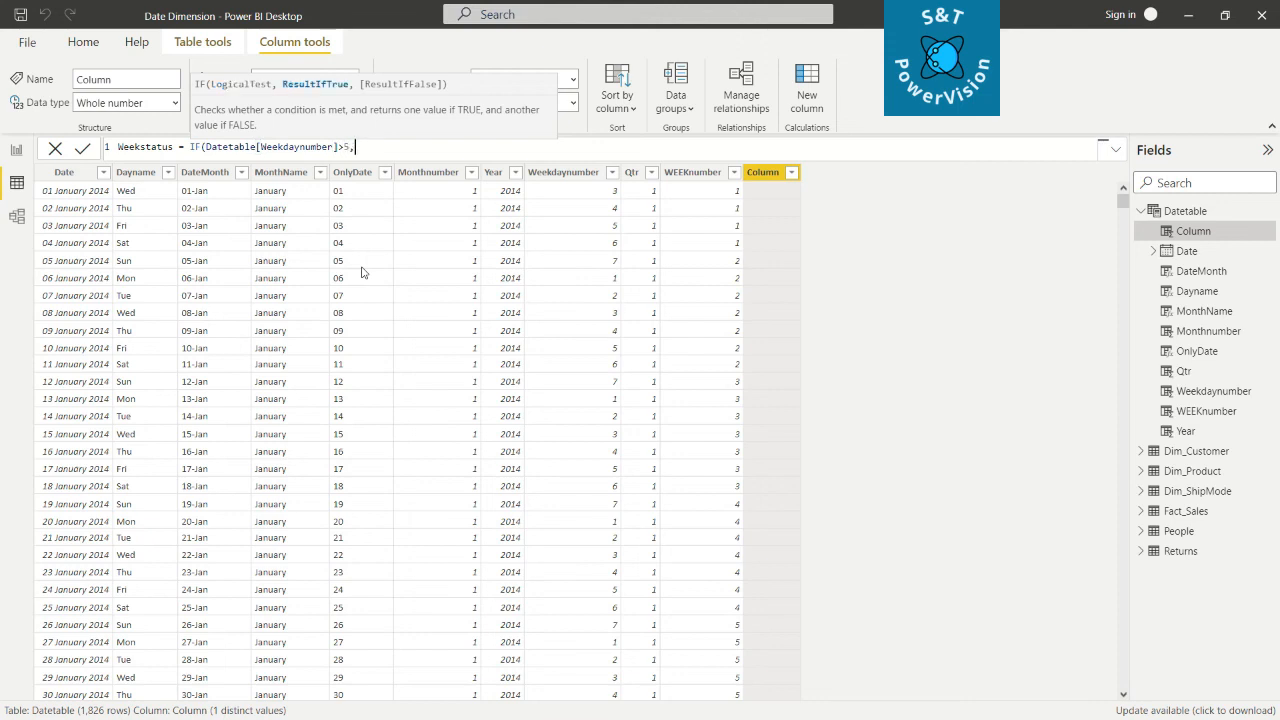
{"action": "type", "text": "\"weekend\","}
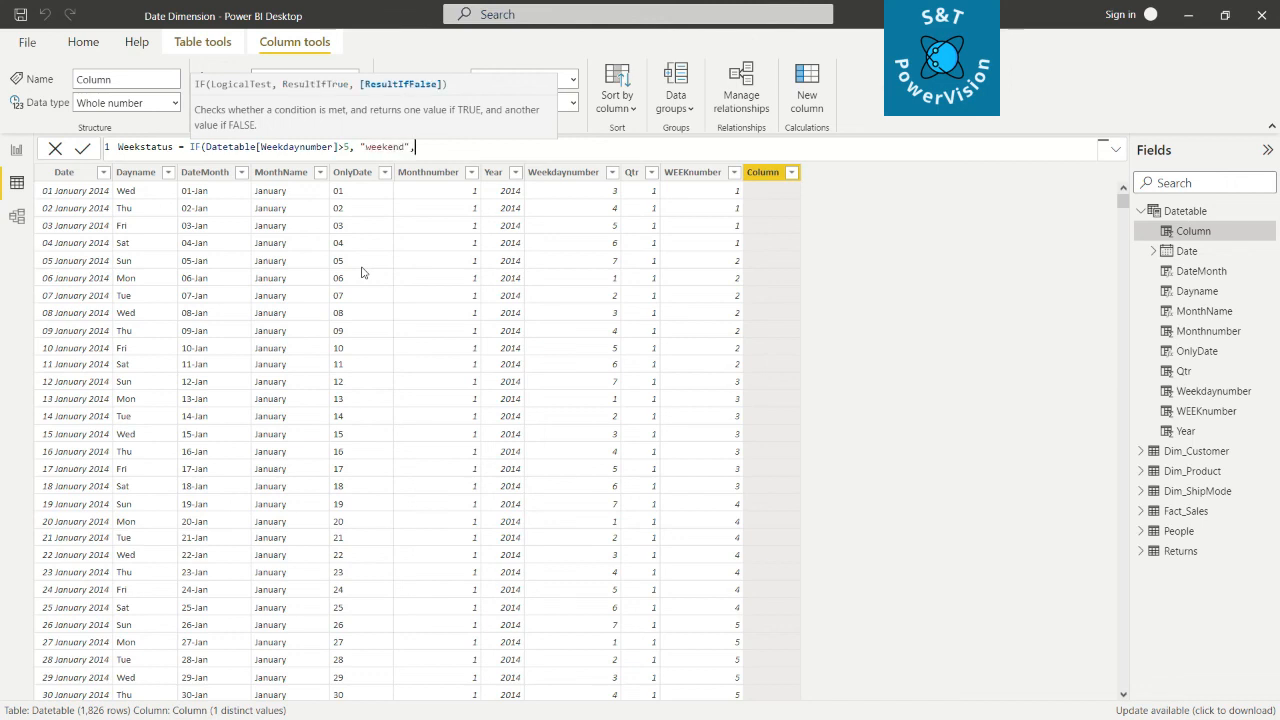
{"action": "type", "text": "\"Weekday\")"}
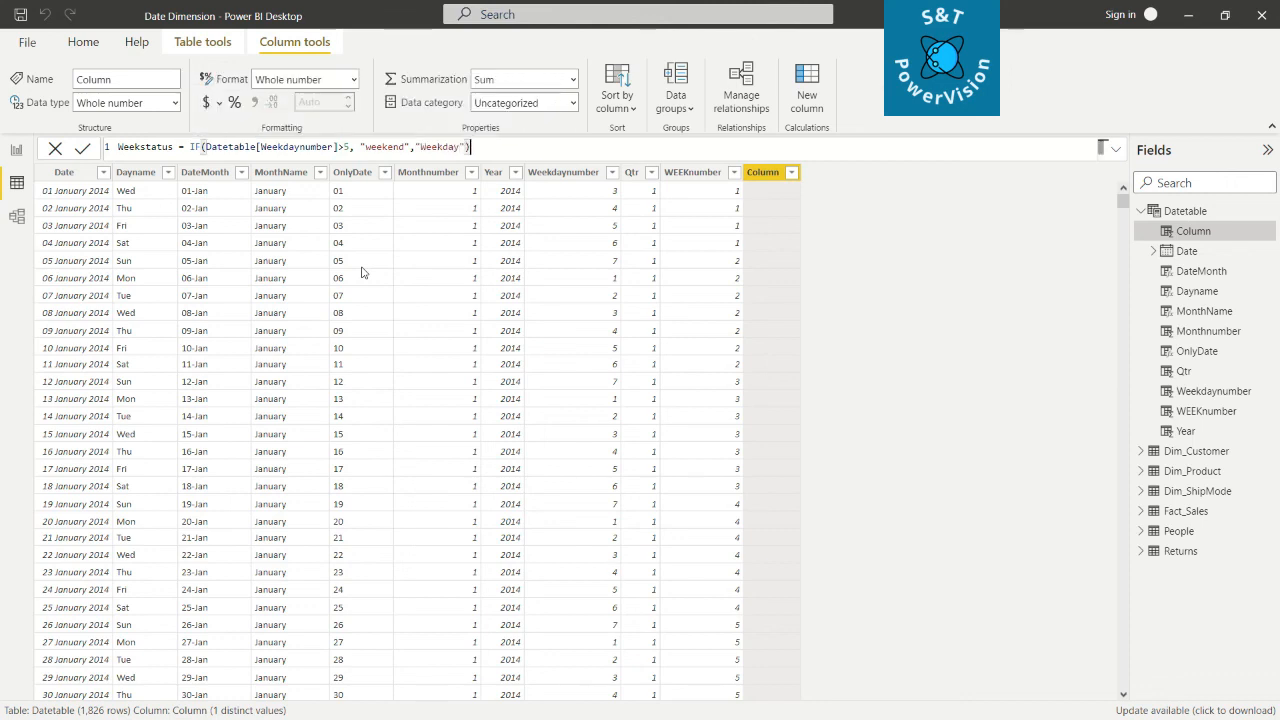
{"action": "key", "text": "Return"}
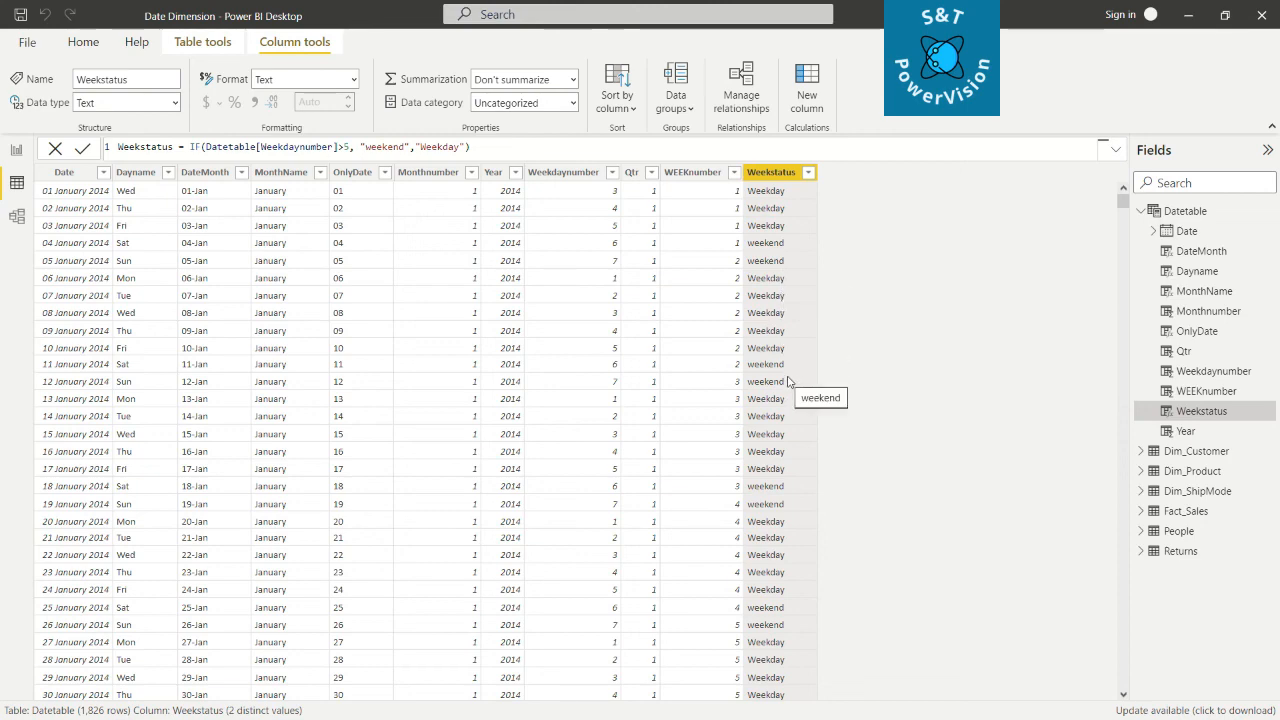
{"action": "scroll", "coordinate": [787, 381], "scroll_direction": "down", "scroll_amount": 4}
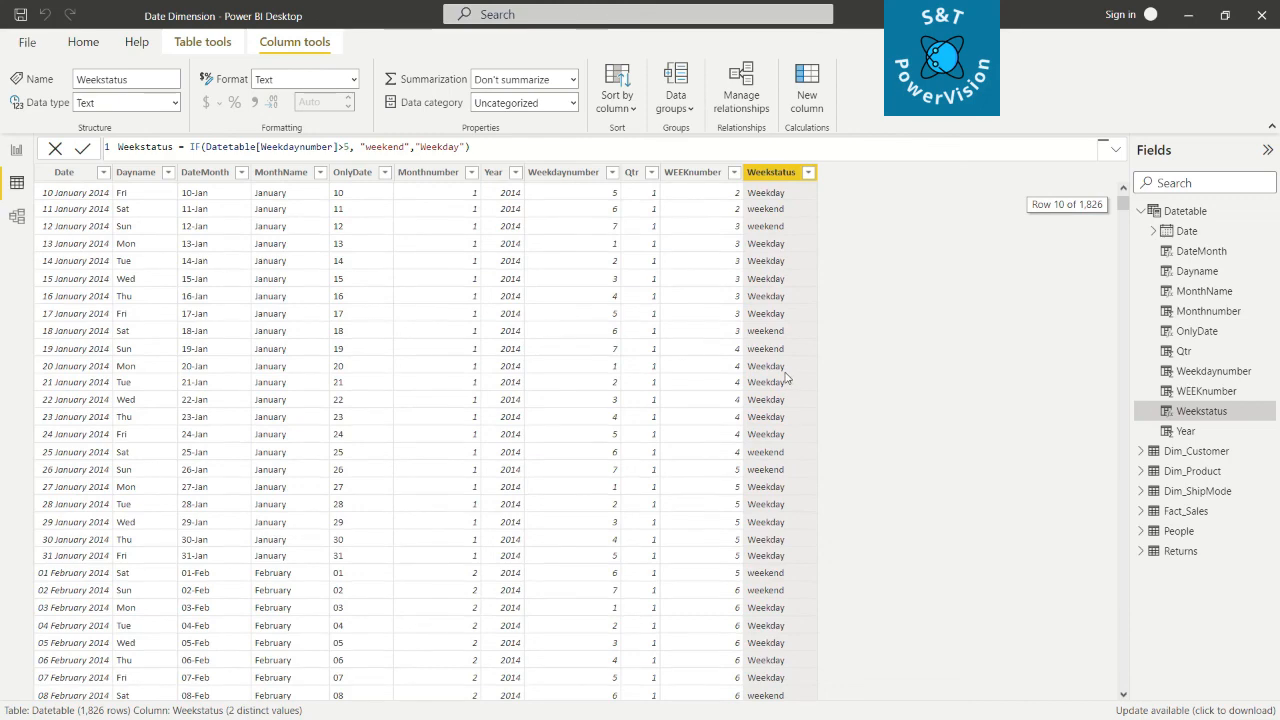
{"action": "scroll", "coordinate": [799, 321], "scroll_direction": "up", "scroll_amount": 4}
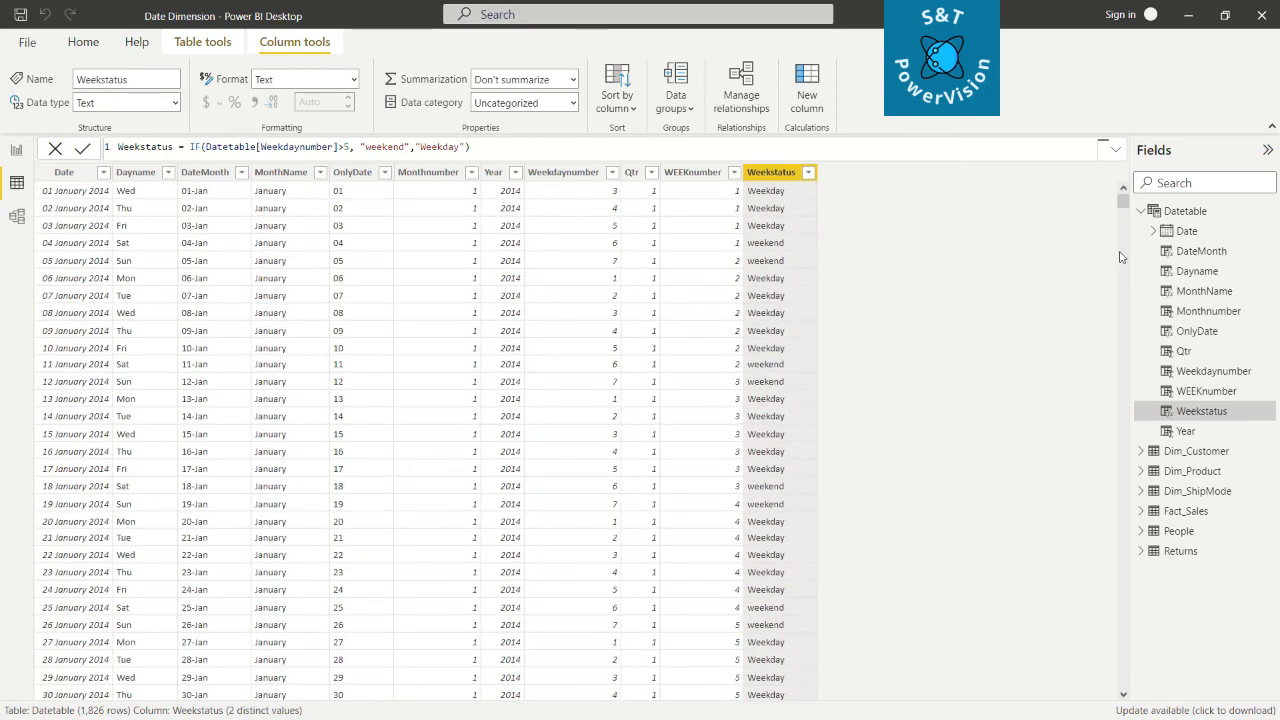